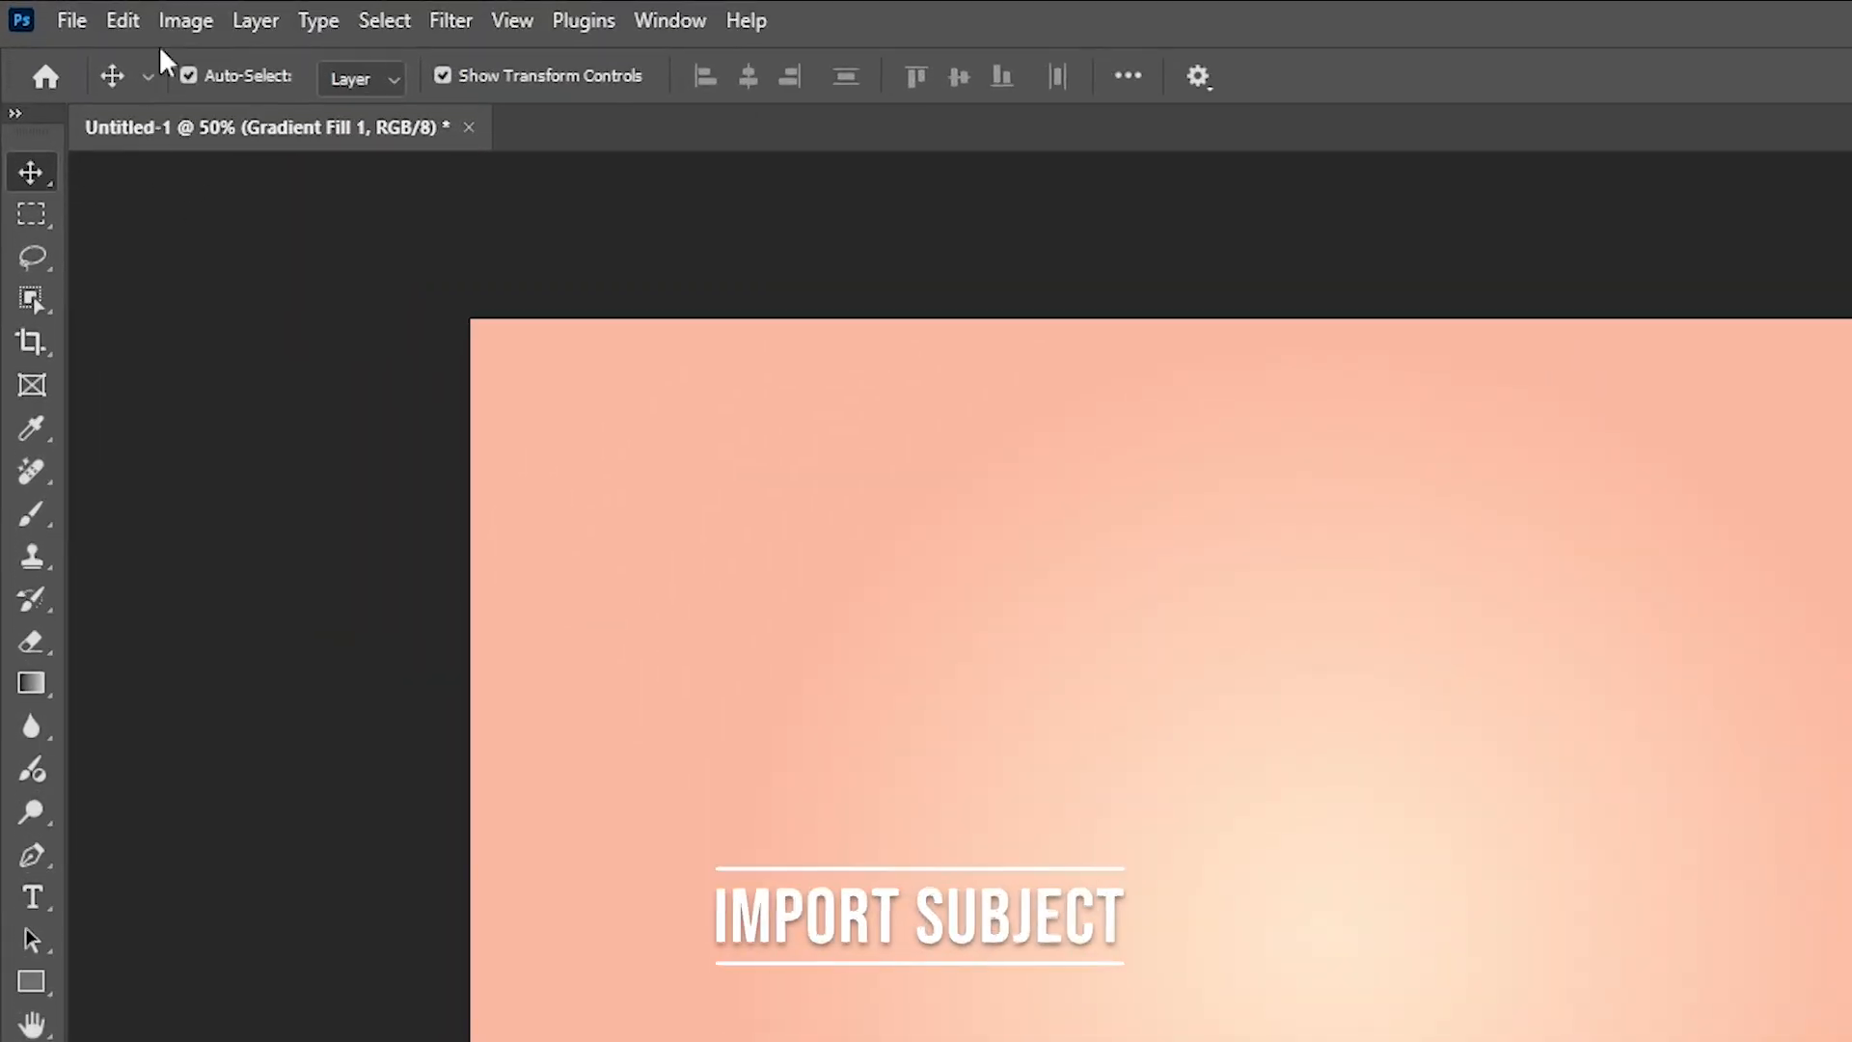
Open the waist-up portrait photo of the cheerful young man in the red hoodie from the Element Design folder.
click(42, 11)
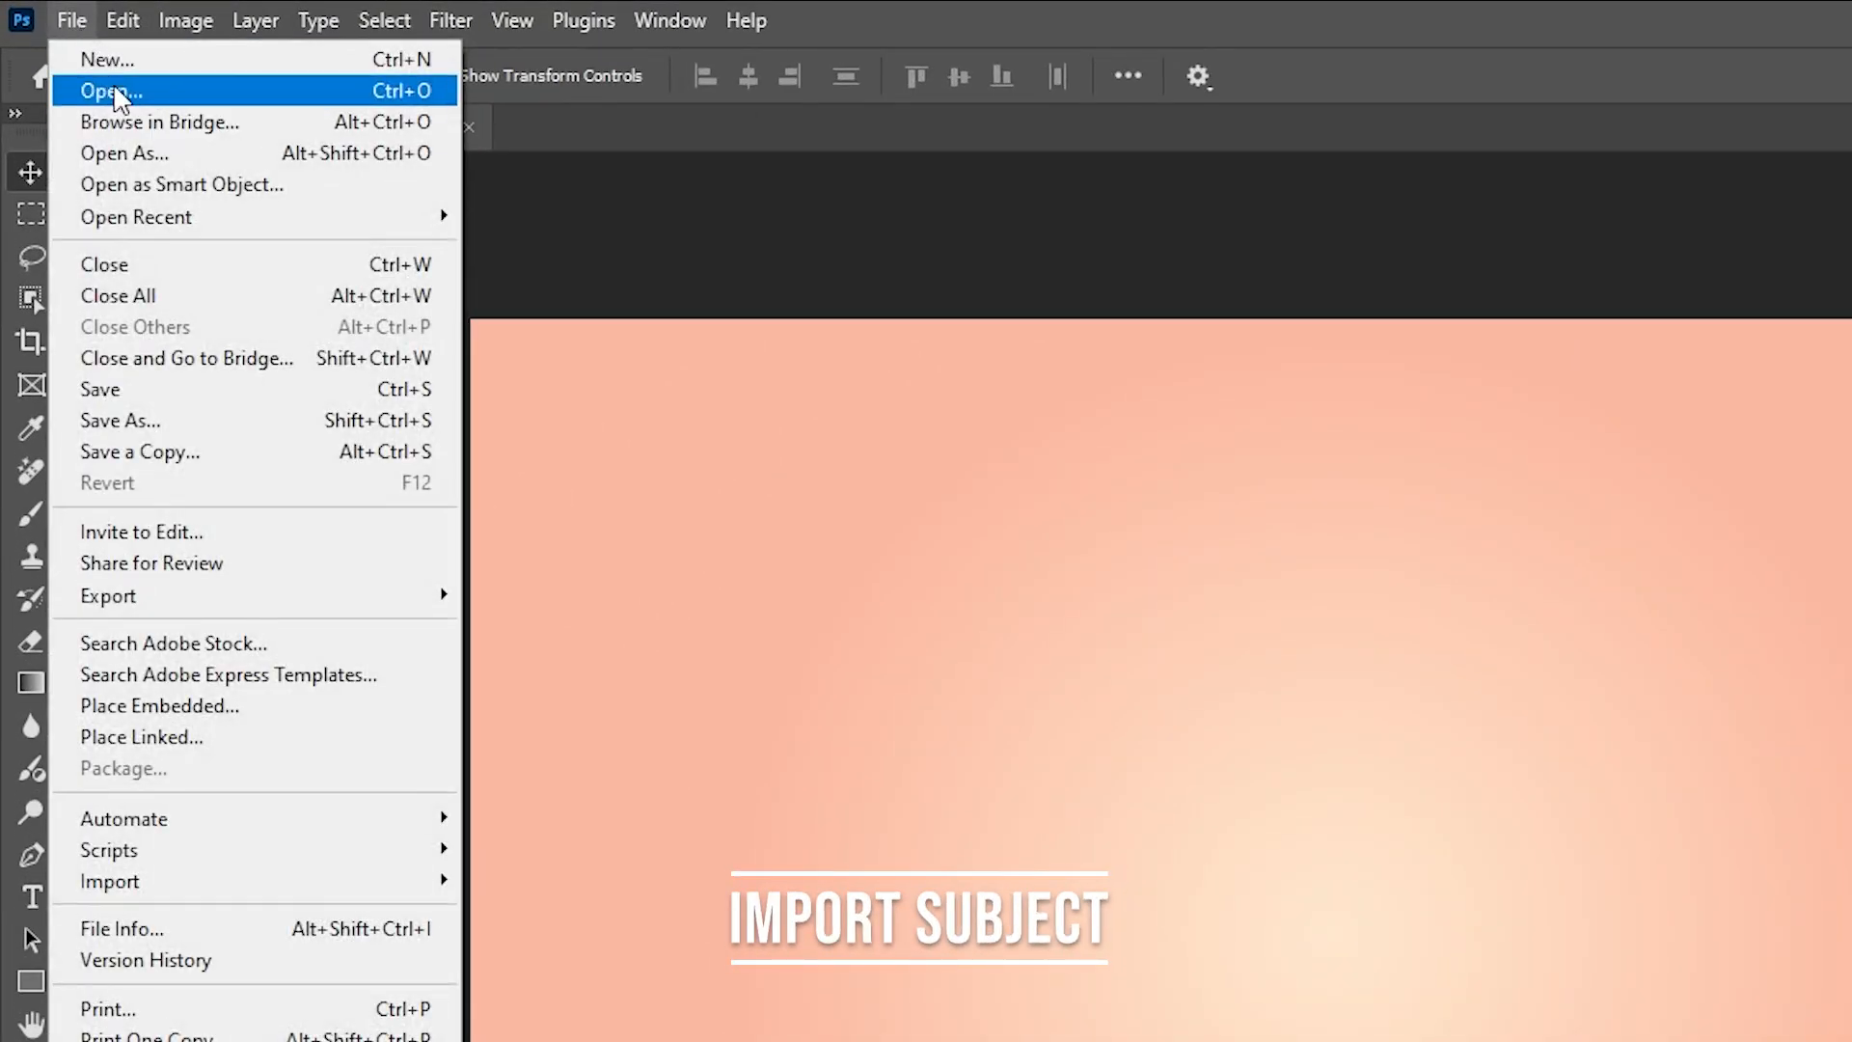
click(113, 89)
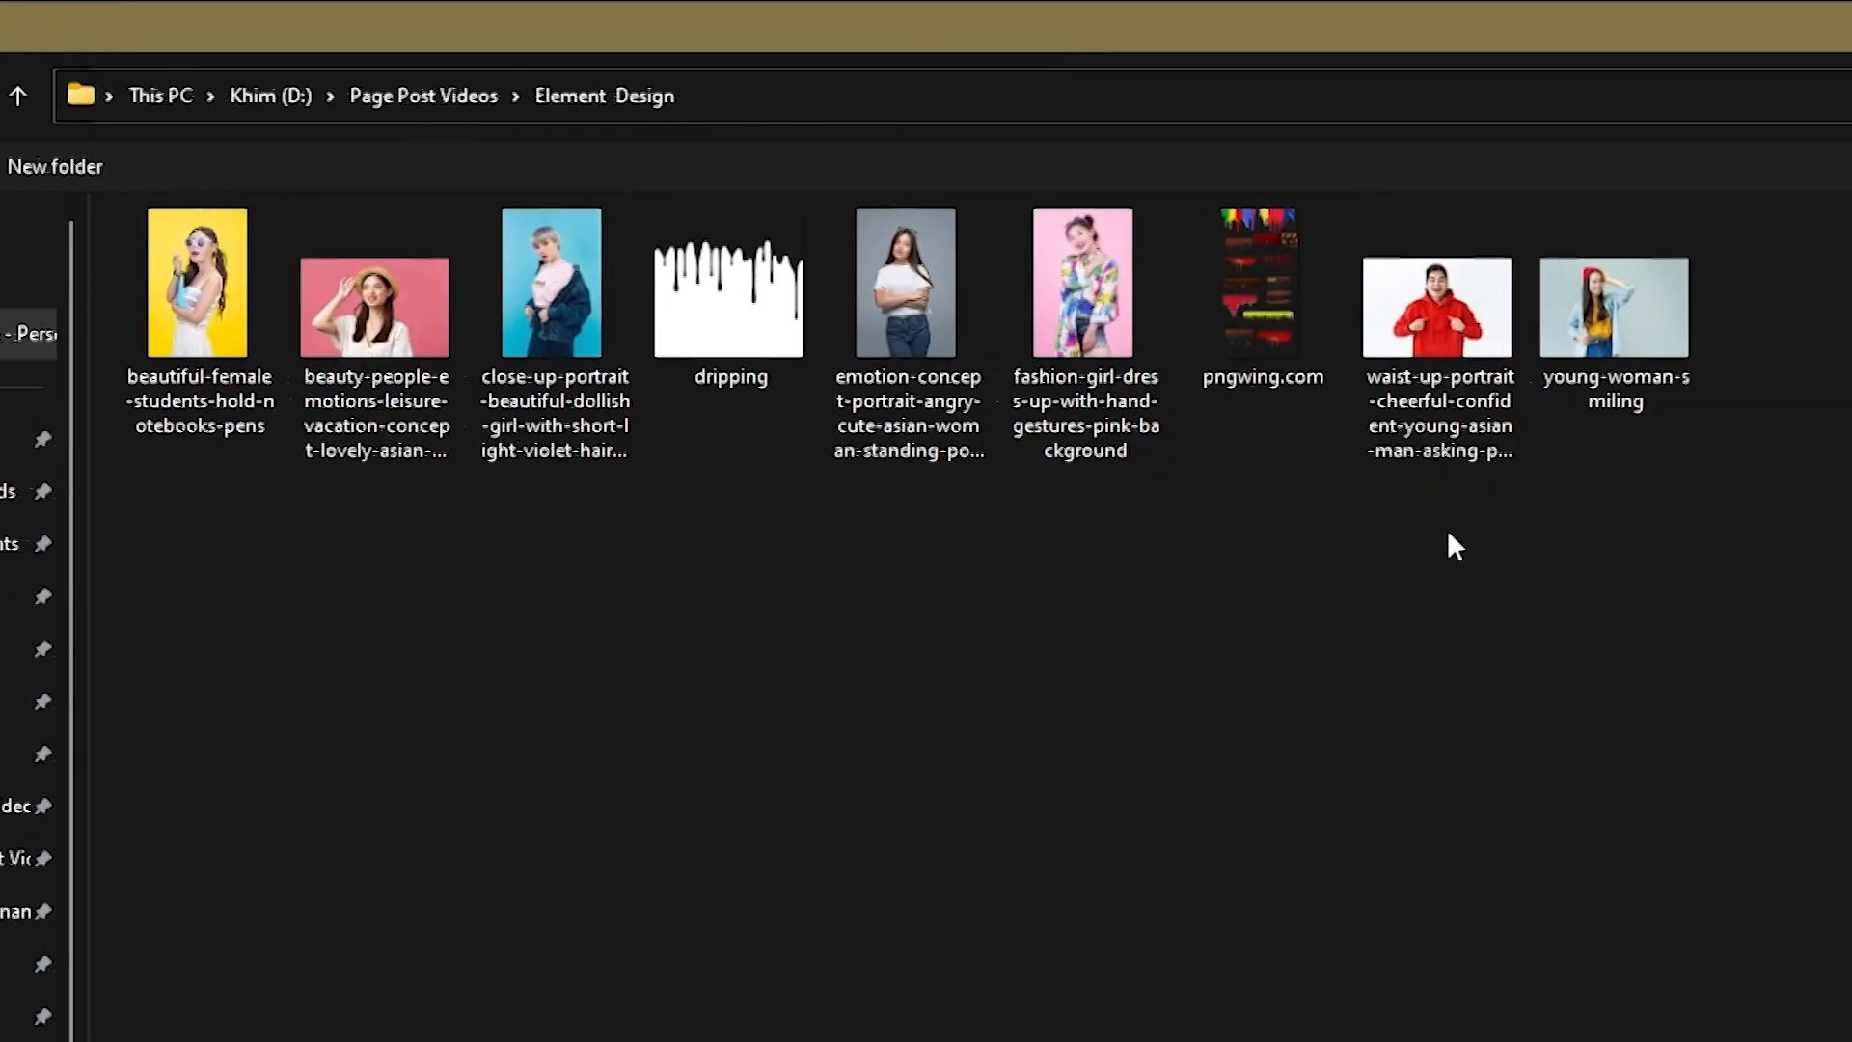
click(1446, 339)
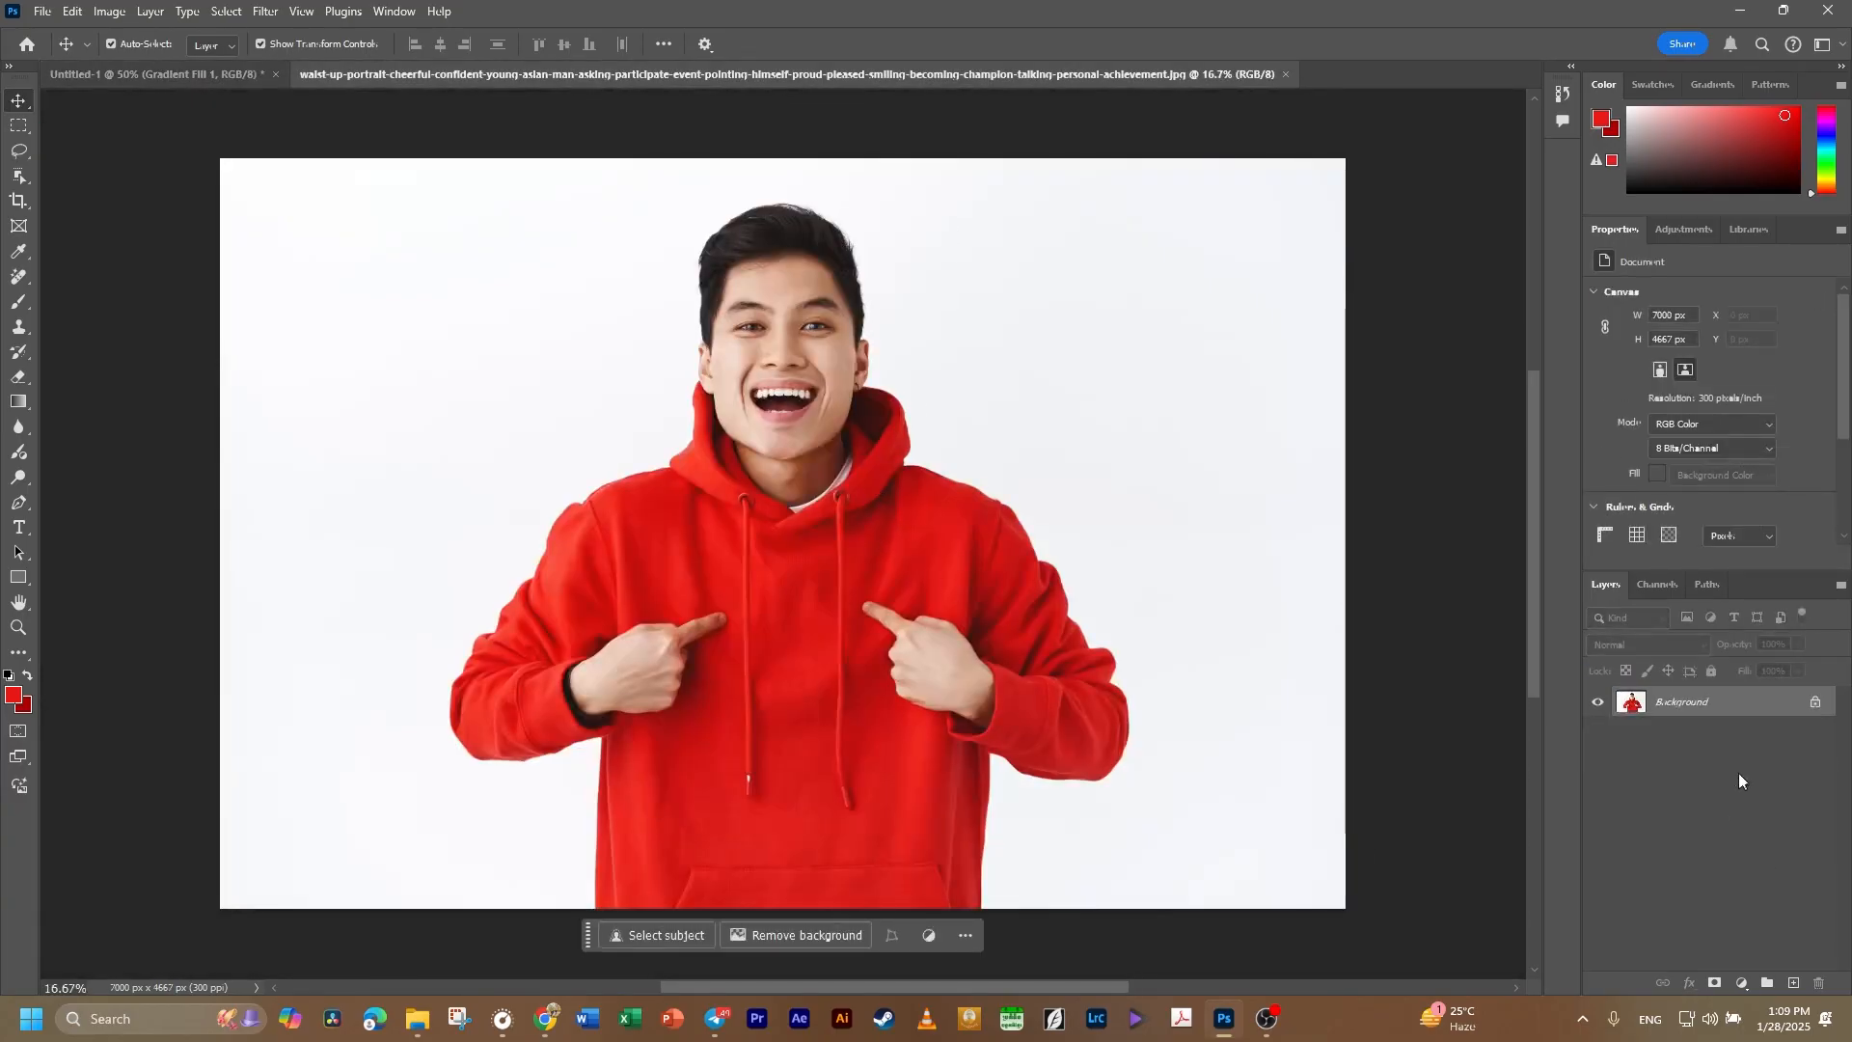
Duplicate the Background layer with the original hidden, and select the man on the copy with Select Subject.
drag(1688, 705, 1794, 982)
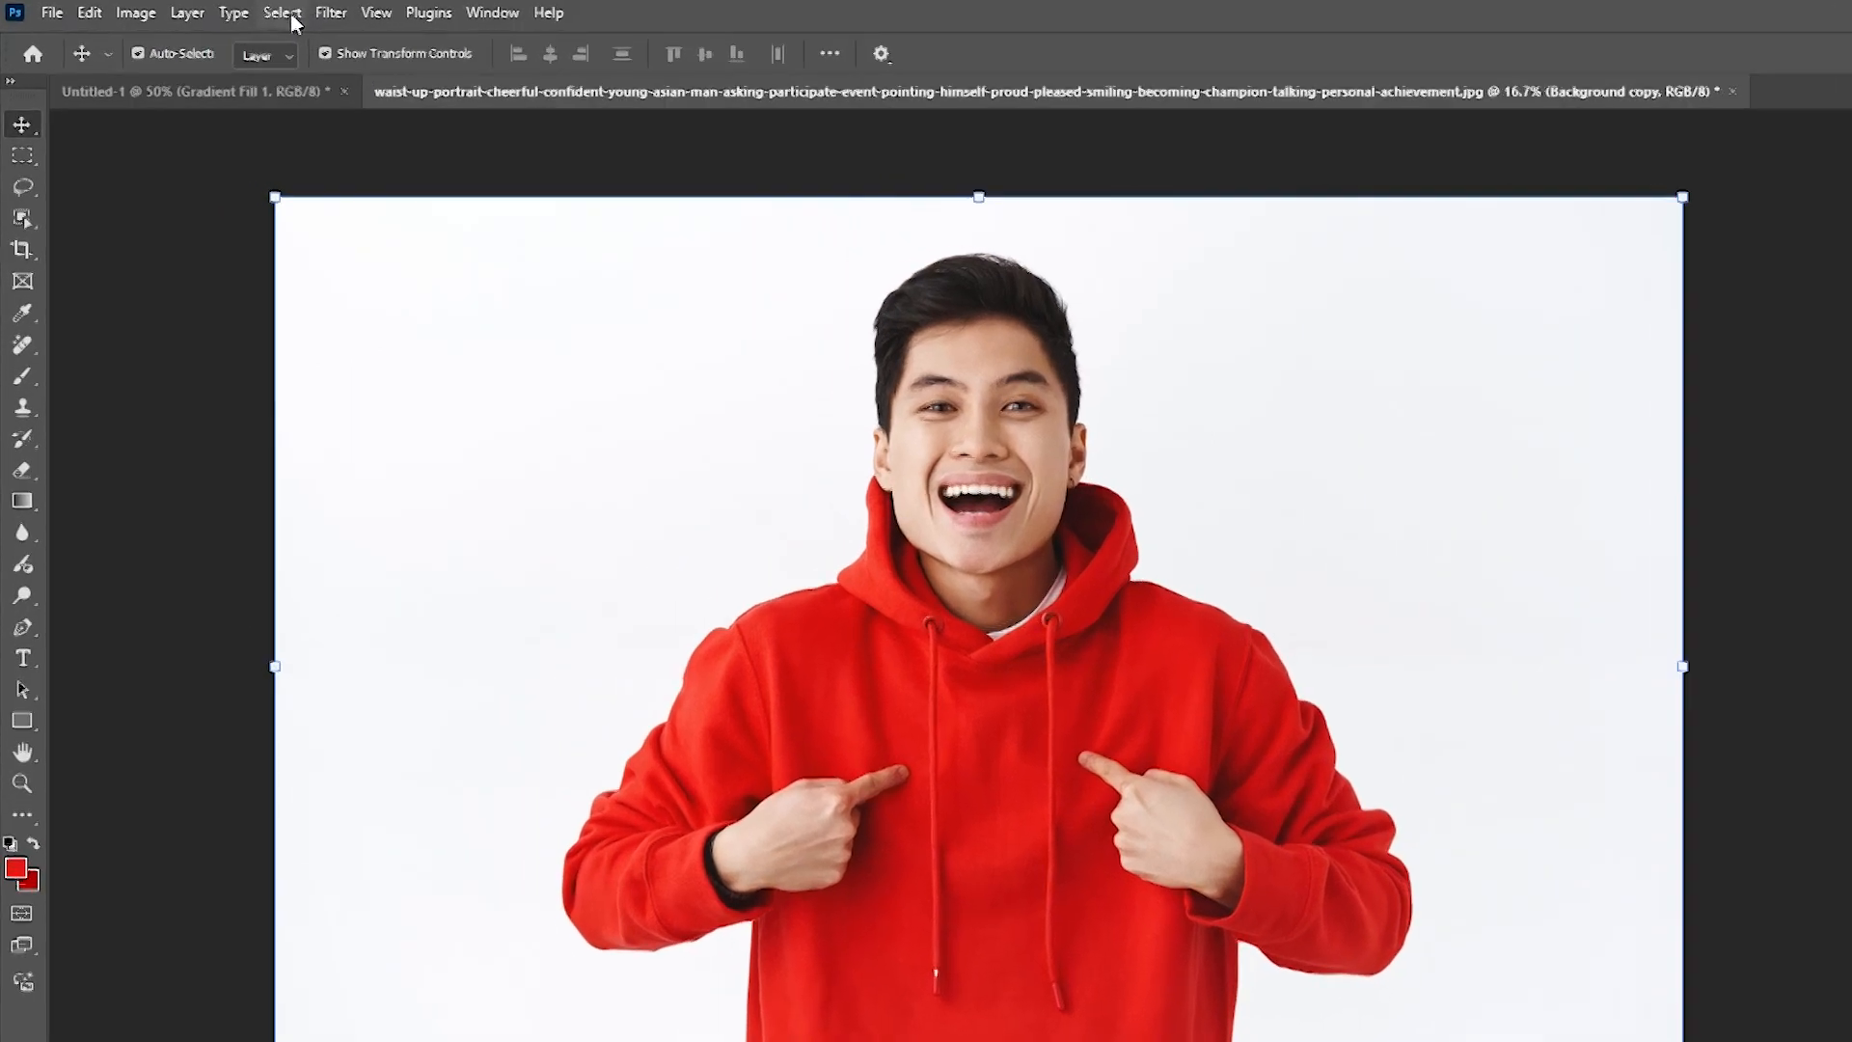
click(226, 10)
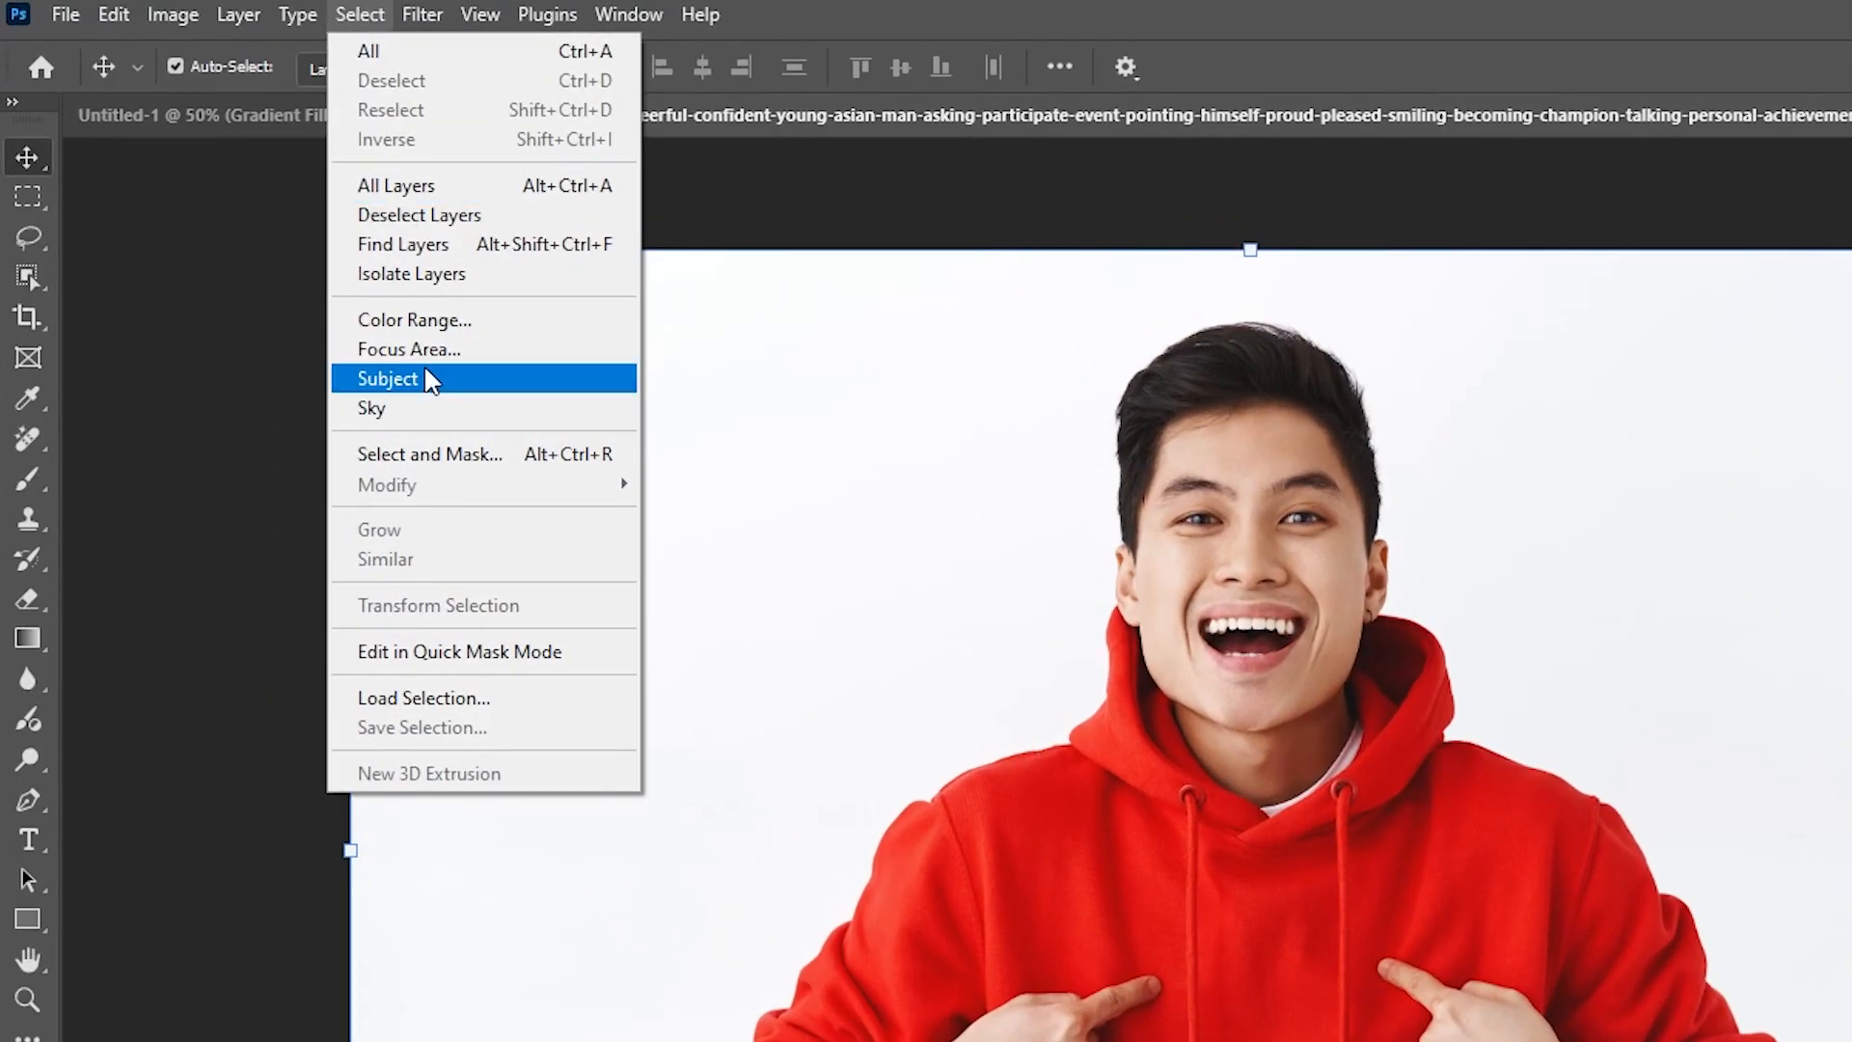
click(428, 378)
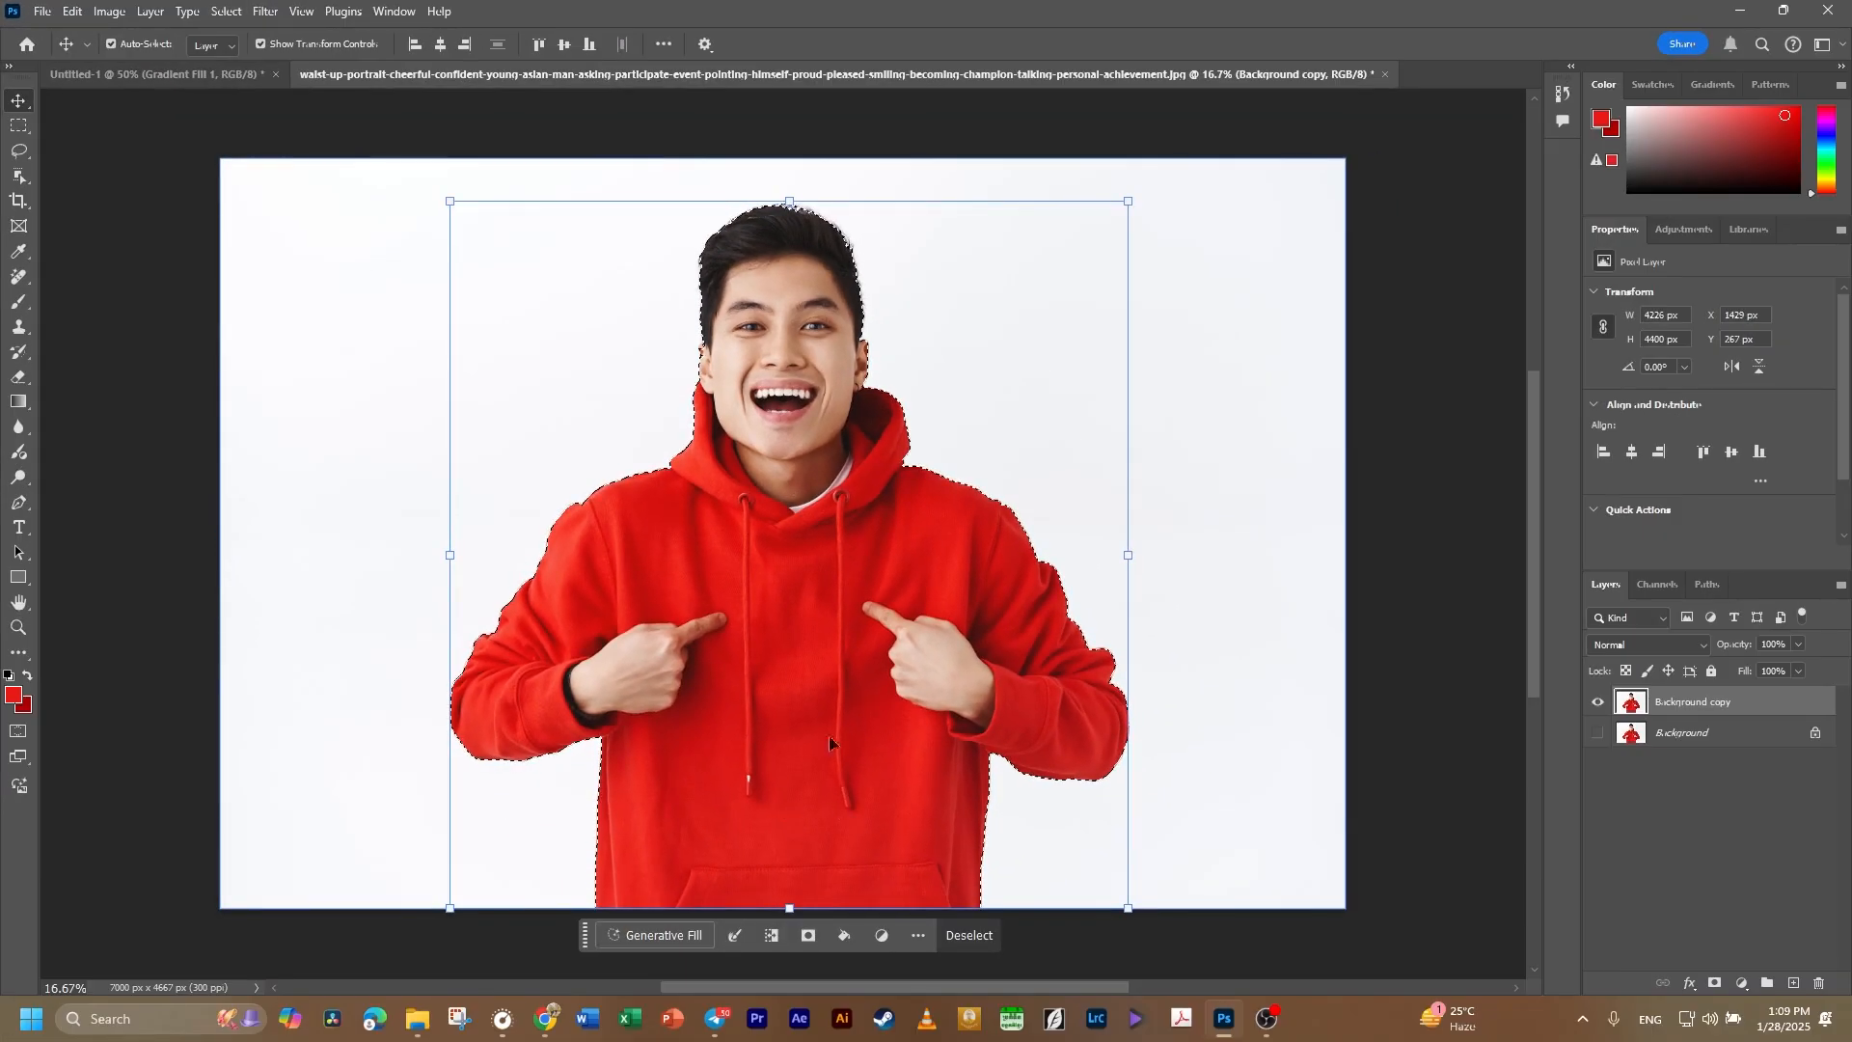
Refine the selection edge around the man's ear and sideburn with the Lasso tool, adding and subtracting areas.
scroll(666, 323, up, 3)
scroll(772, 378, up, 5)
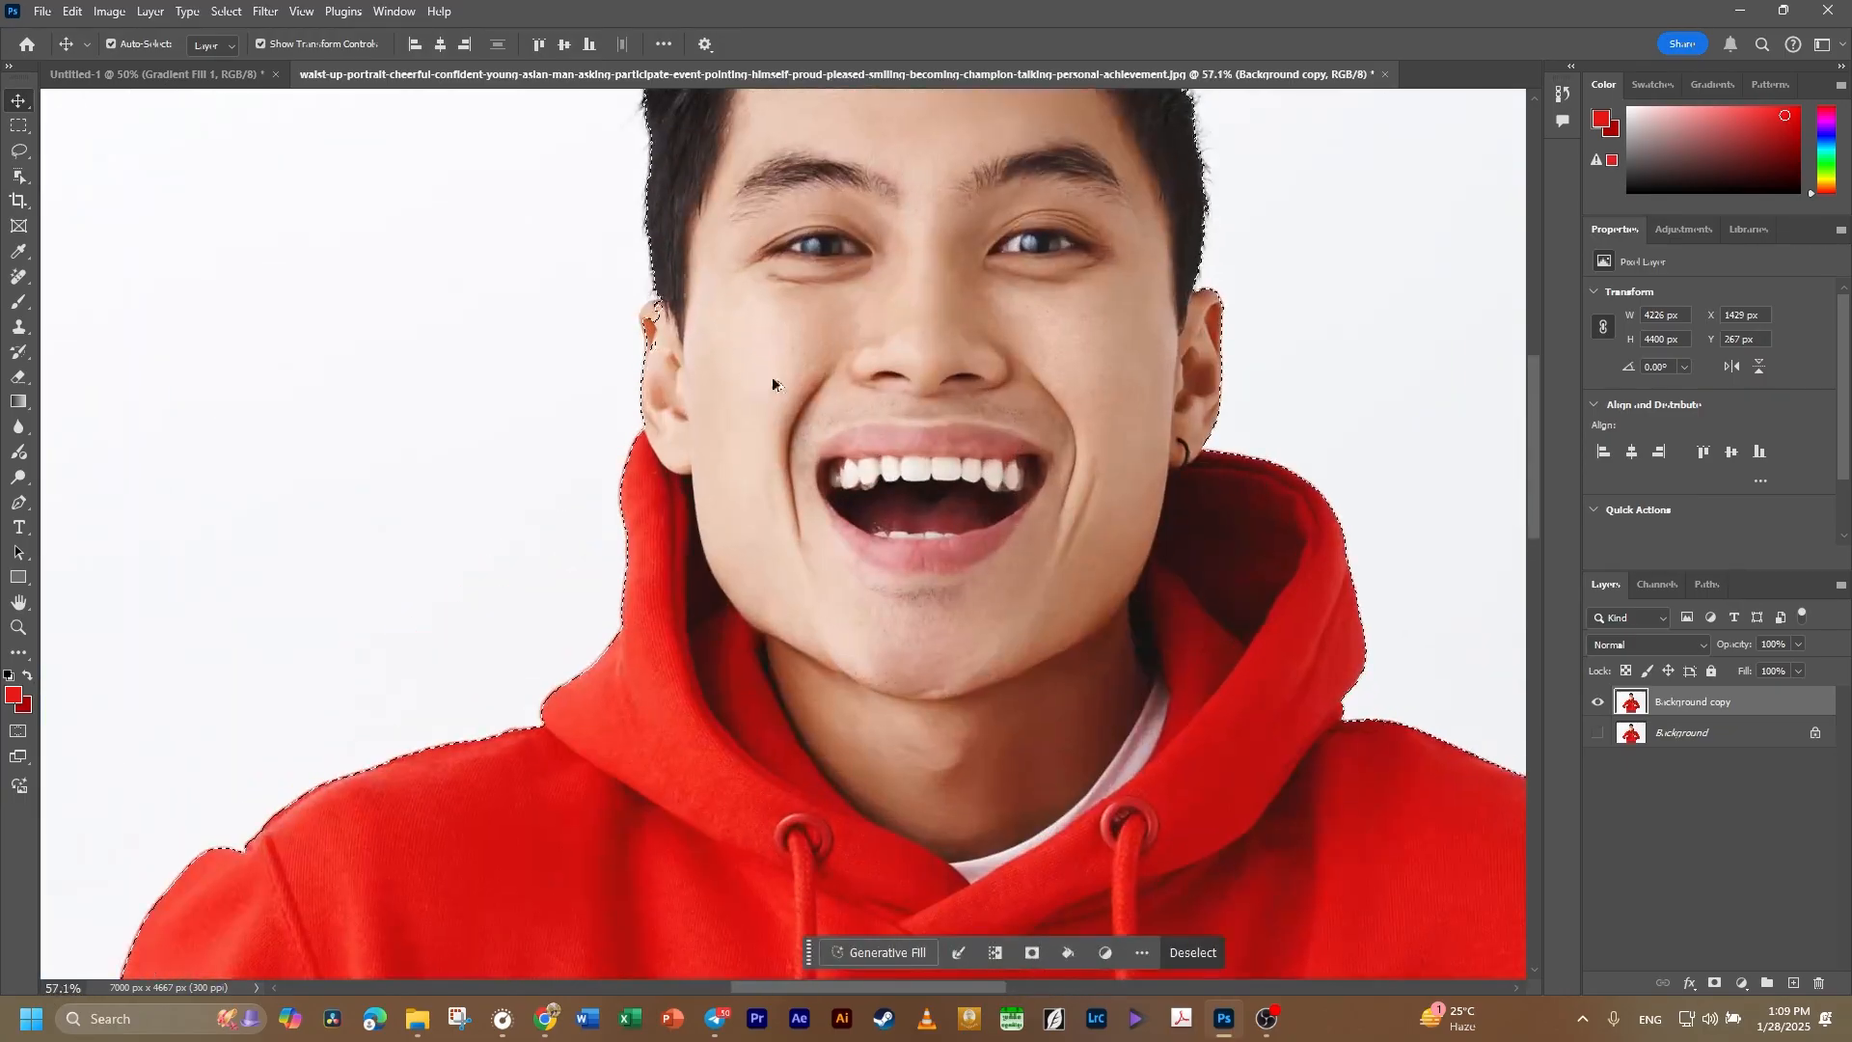
scroll(774, 664, up, 2)
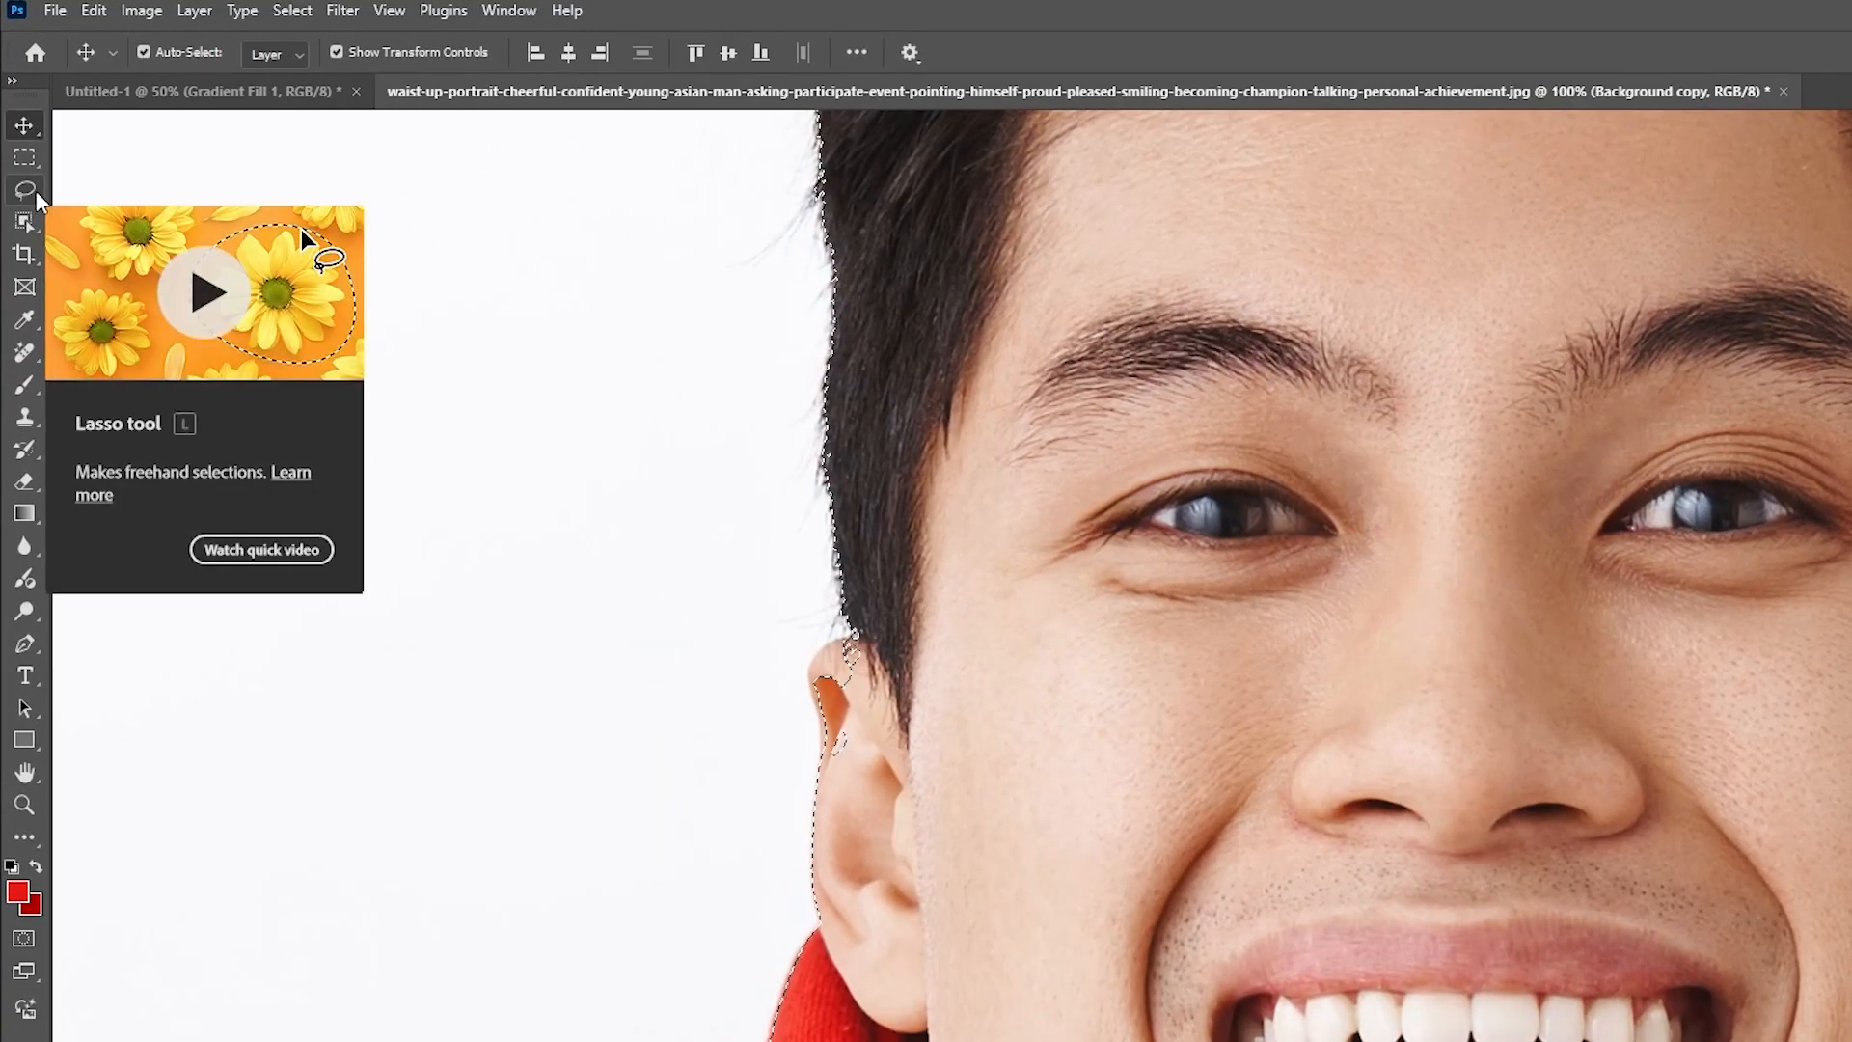
click(25, 151)
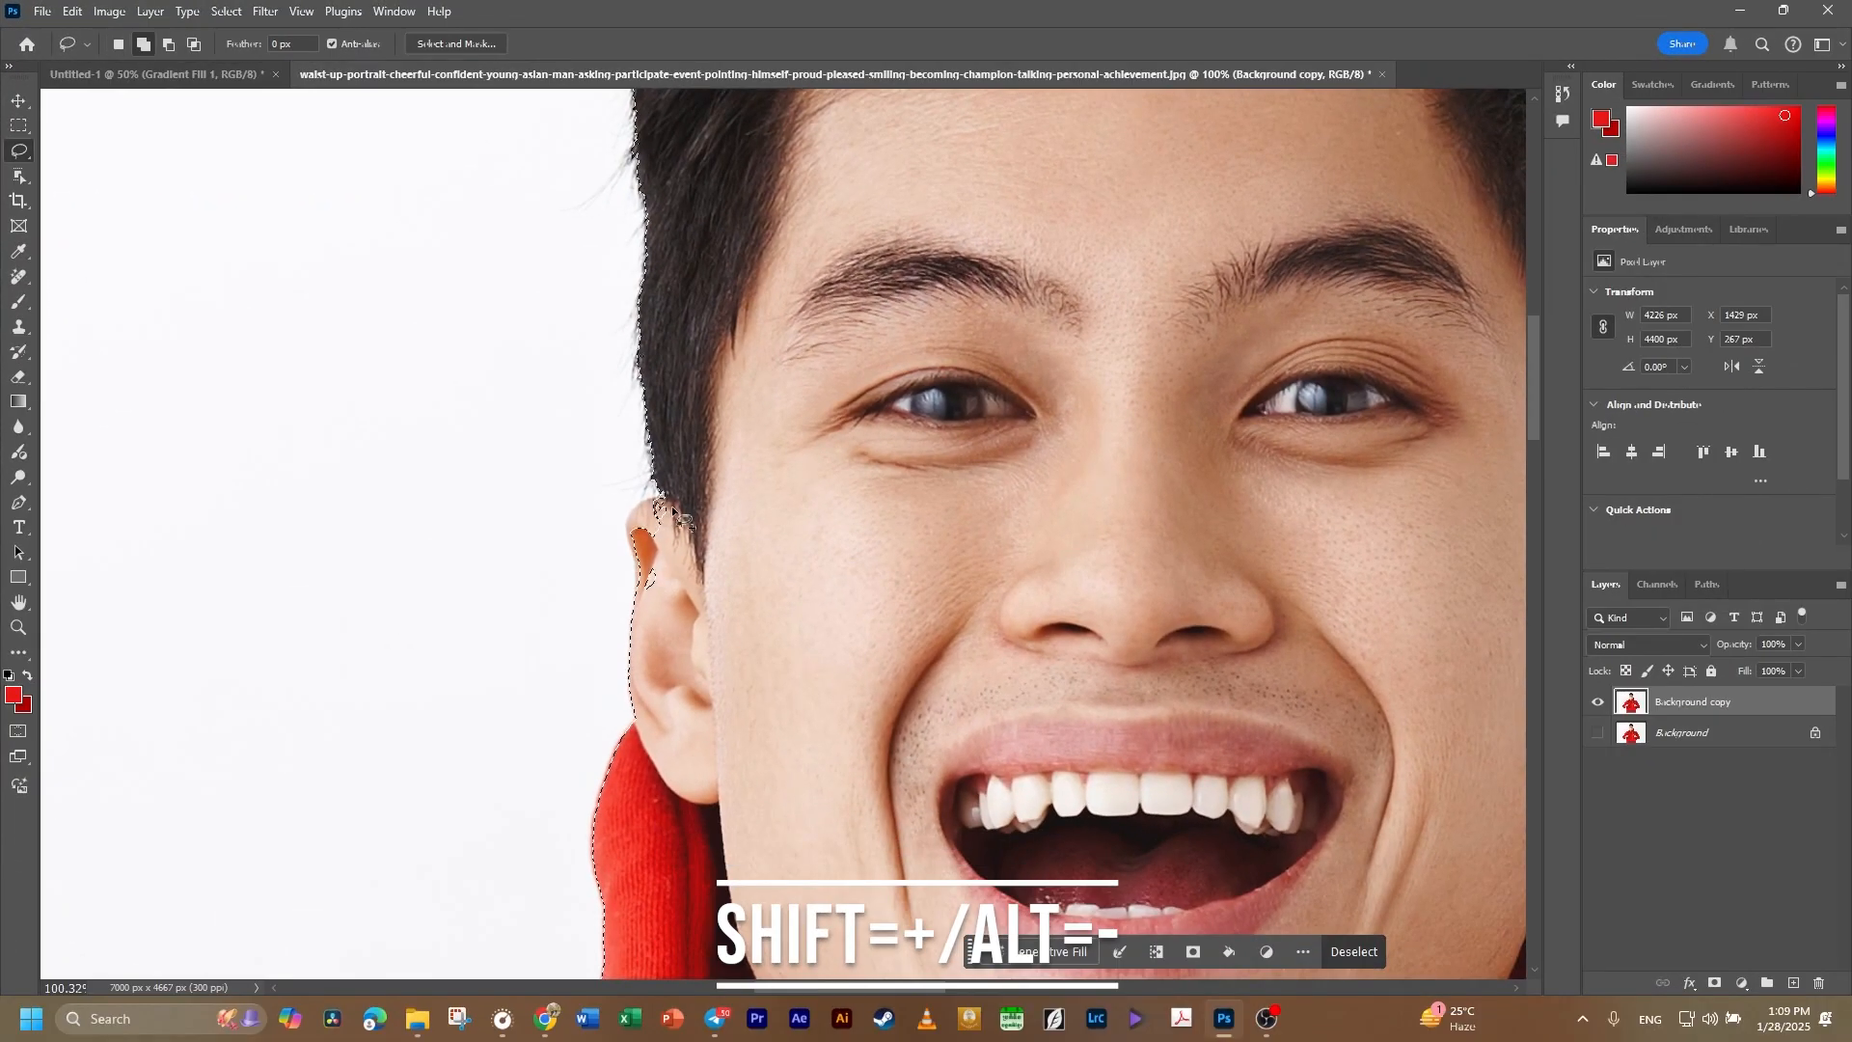
mouse_move(678, 508)
mouse_down()
mouse_move(626, 539)
mouse_move(646, 589)
mouse_move(675, 500)
mouse_up()
scroll(675, 511, up, 5)
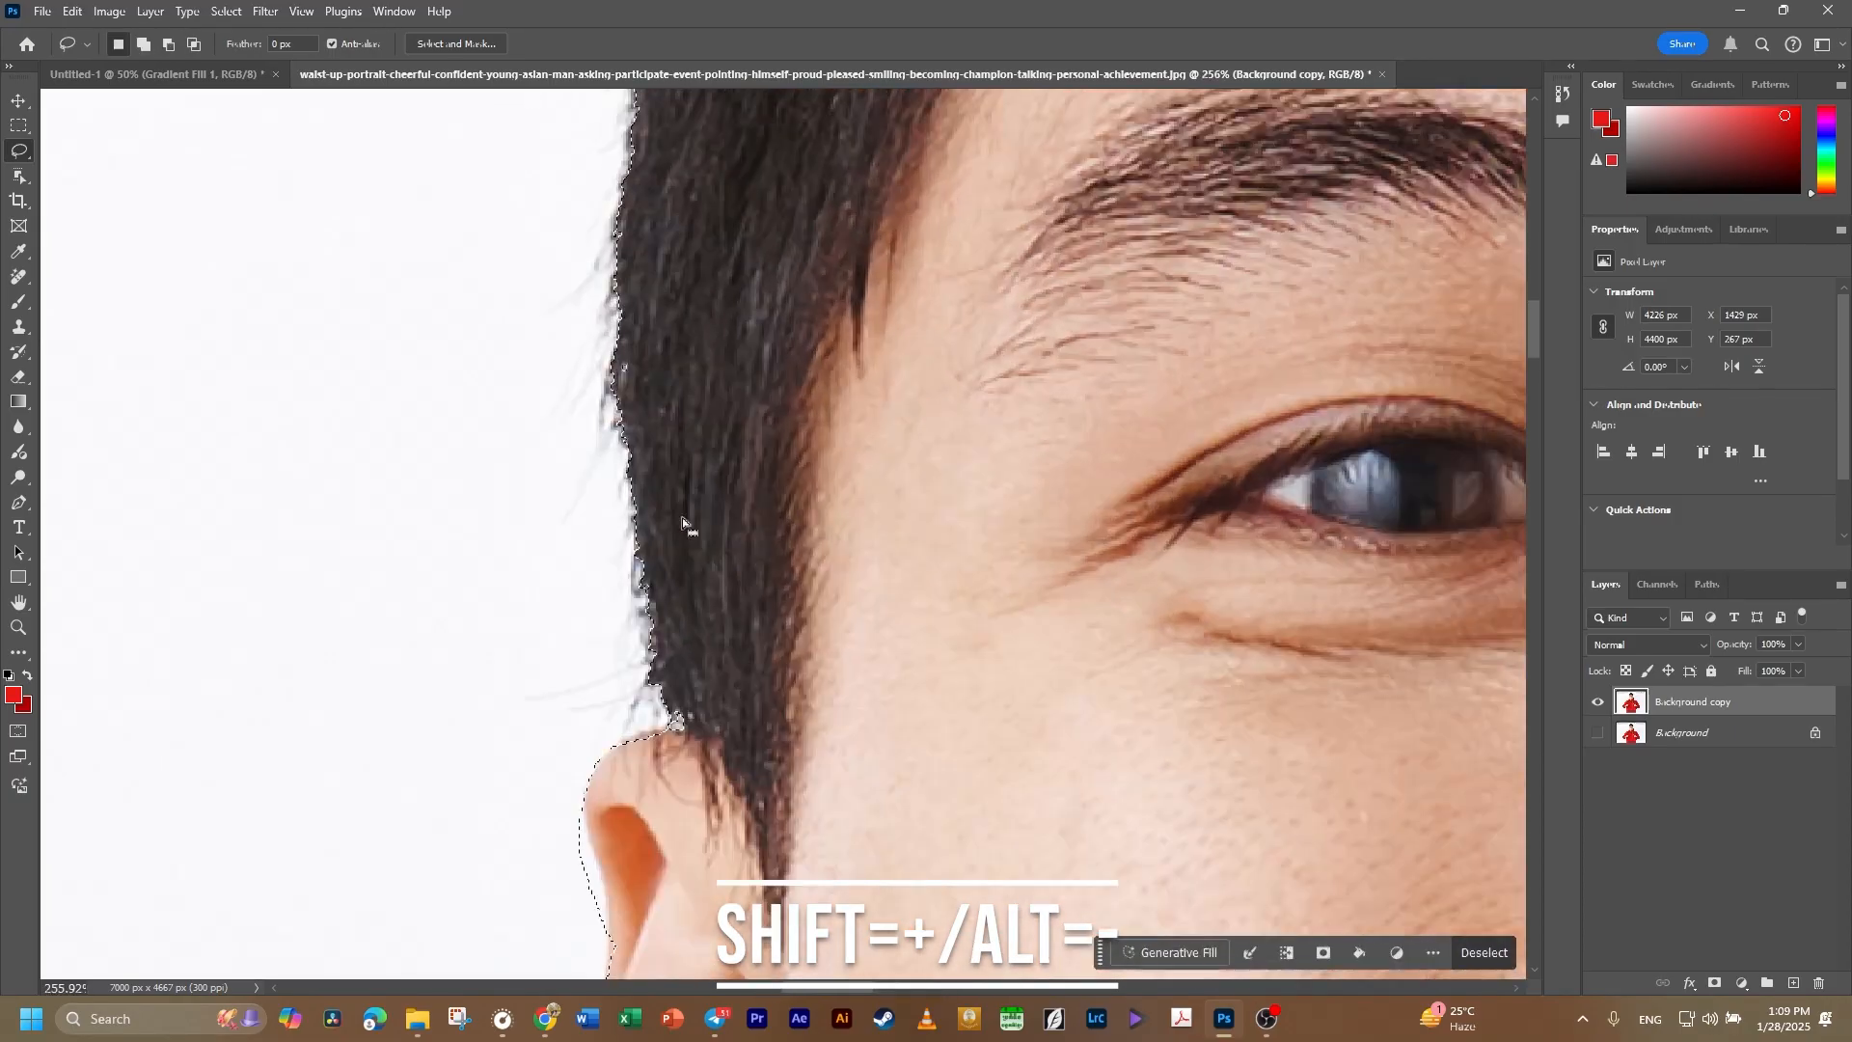
scroll(681, 518, down, 3)
mouse_move(552, 388)
mouse_down()
mouse_move(587, 517)
mouse_move(516, 361)
mouse_up()
scroll(855, 524, down, 8)
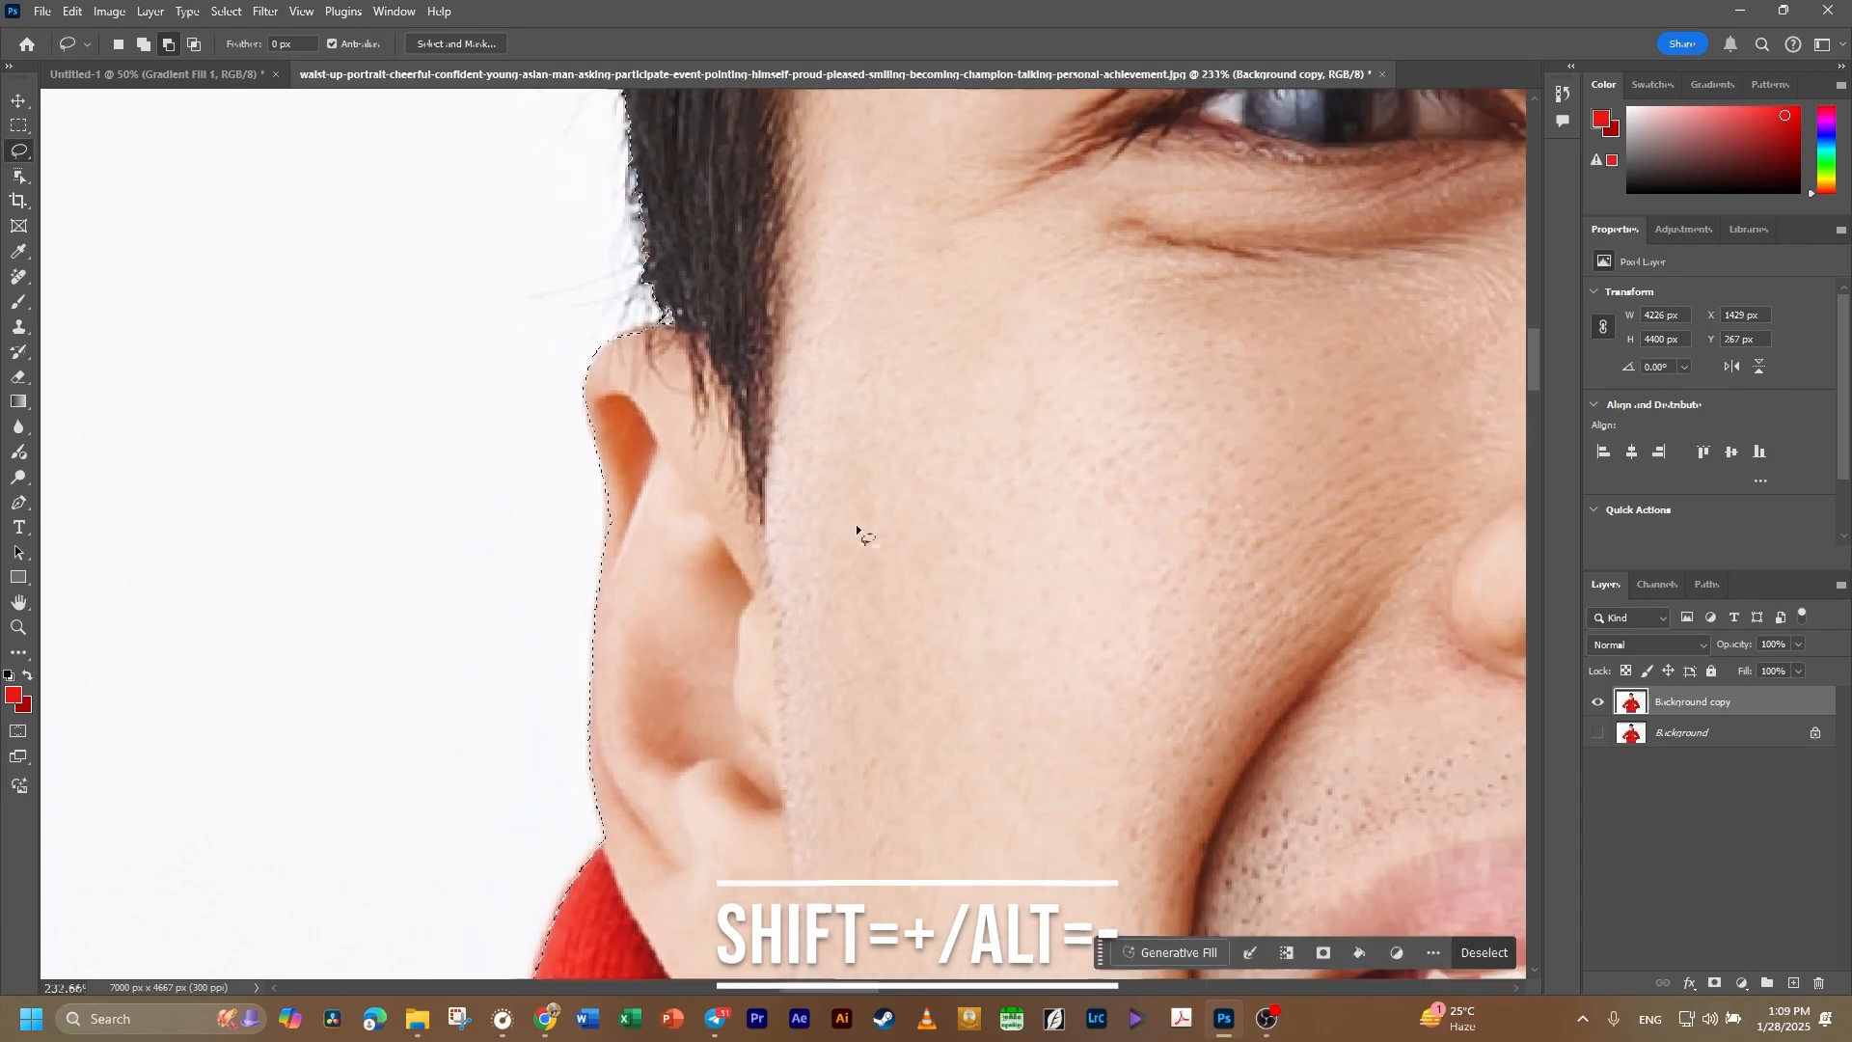
drag(1406, 545, 888, 748)
drag(492, 386, 612, 141)
Inspect the rest of the selection outline and add a layer mask from it to the Background copy layer.
scroll(802, 575, down, 3)
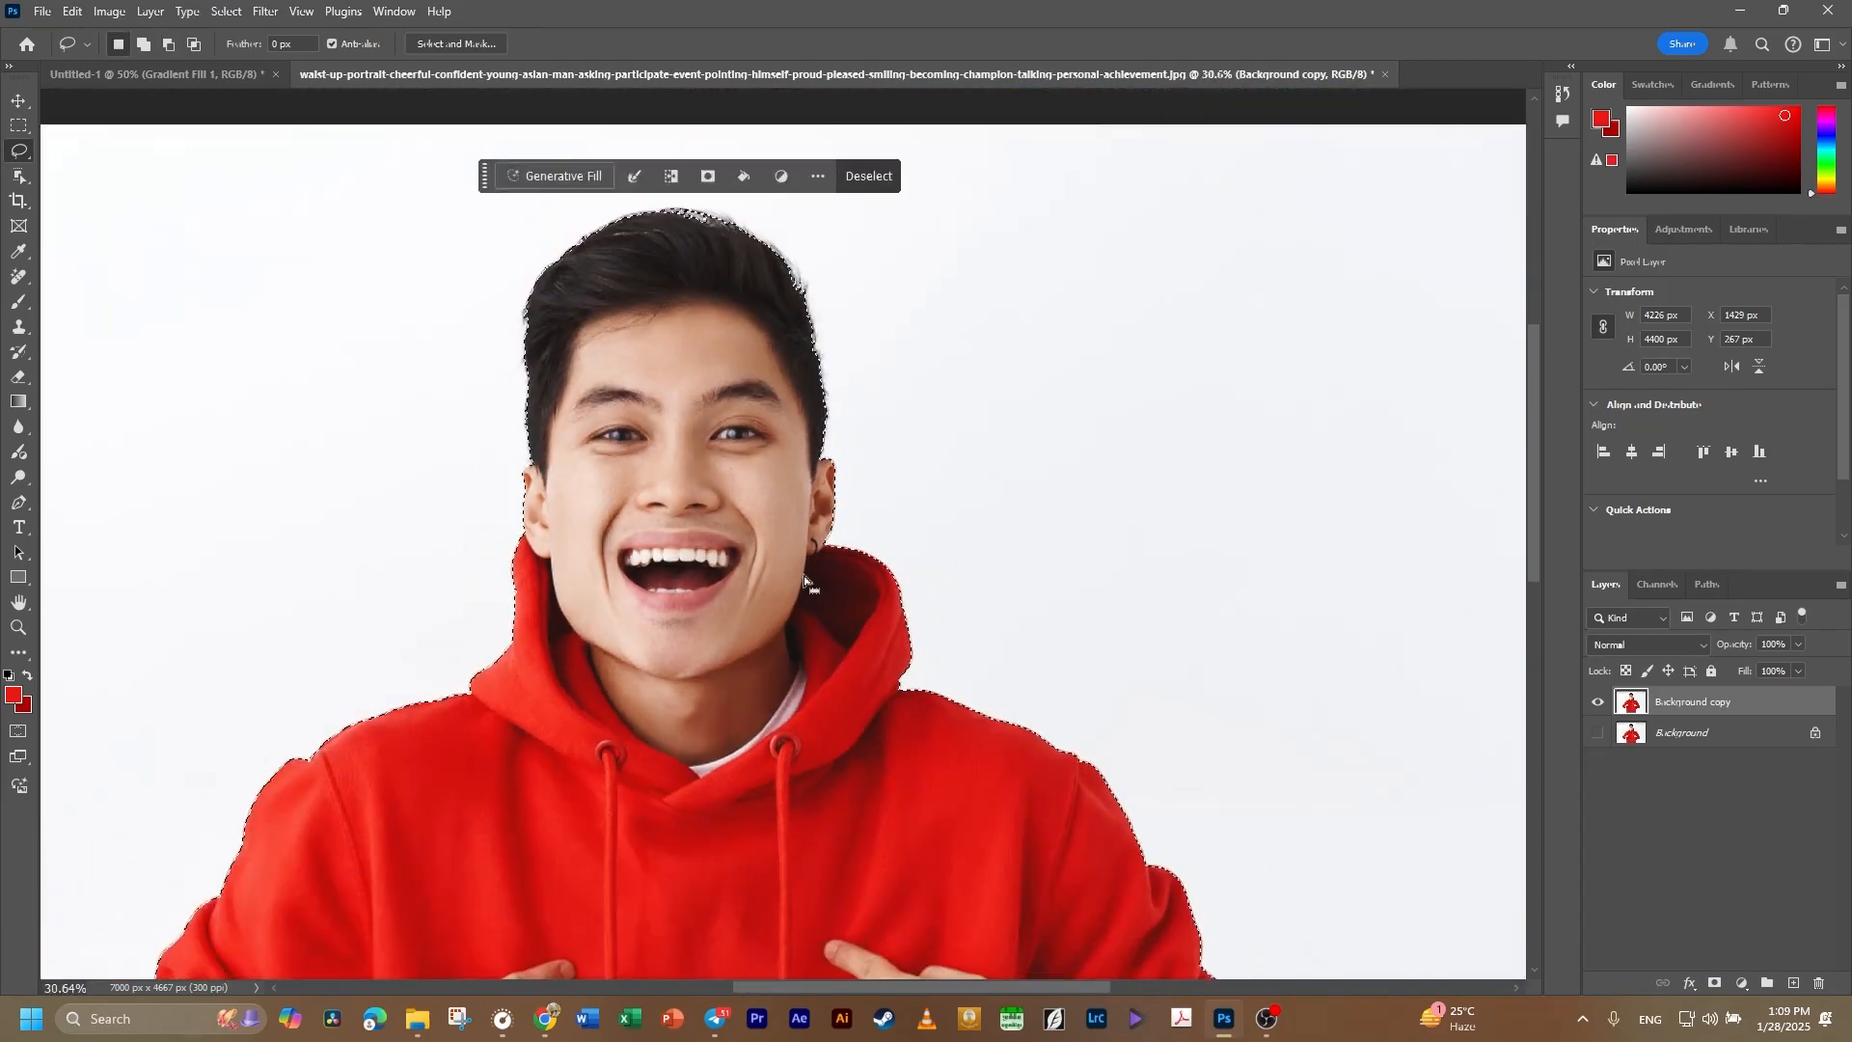
drag(802, 579, 827, 351)
scroll(828, 363, down, 3)
drag(913, 636, 910, 567)
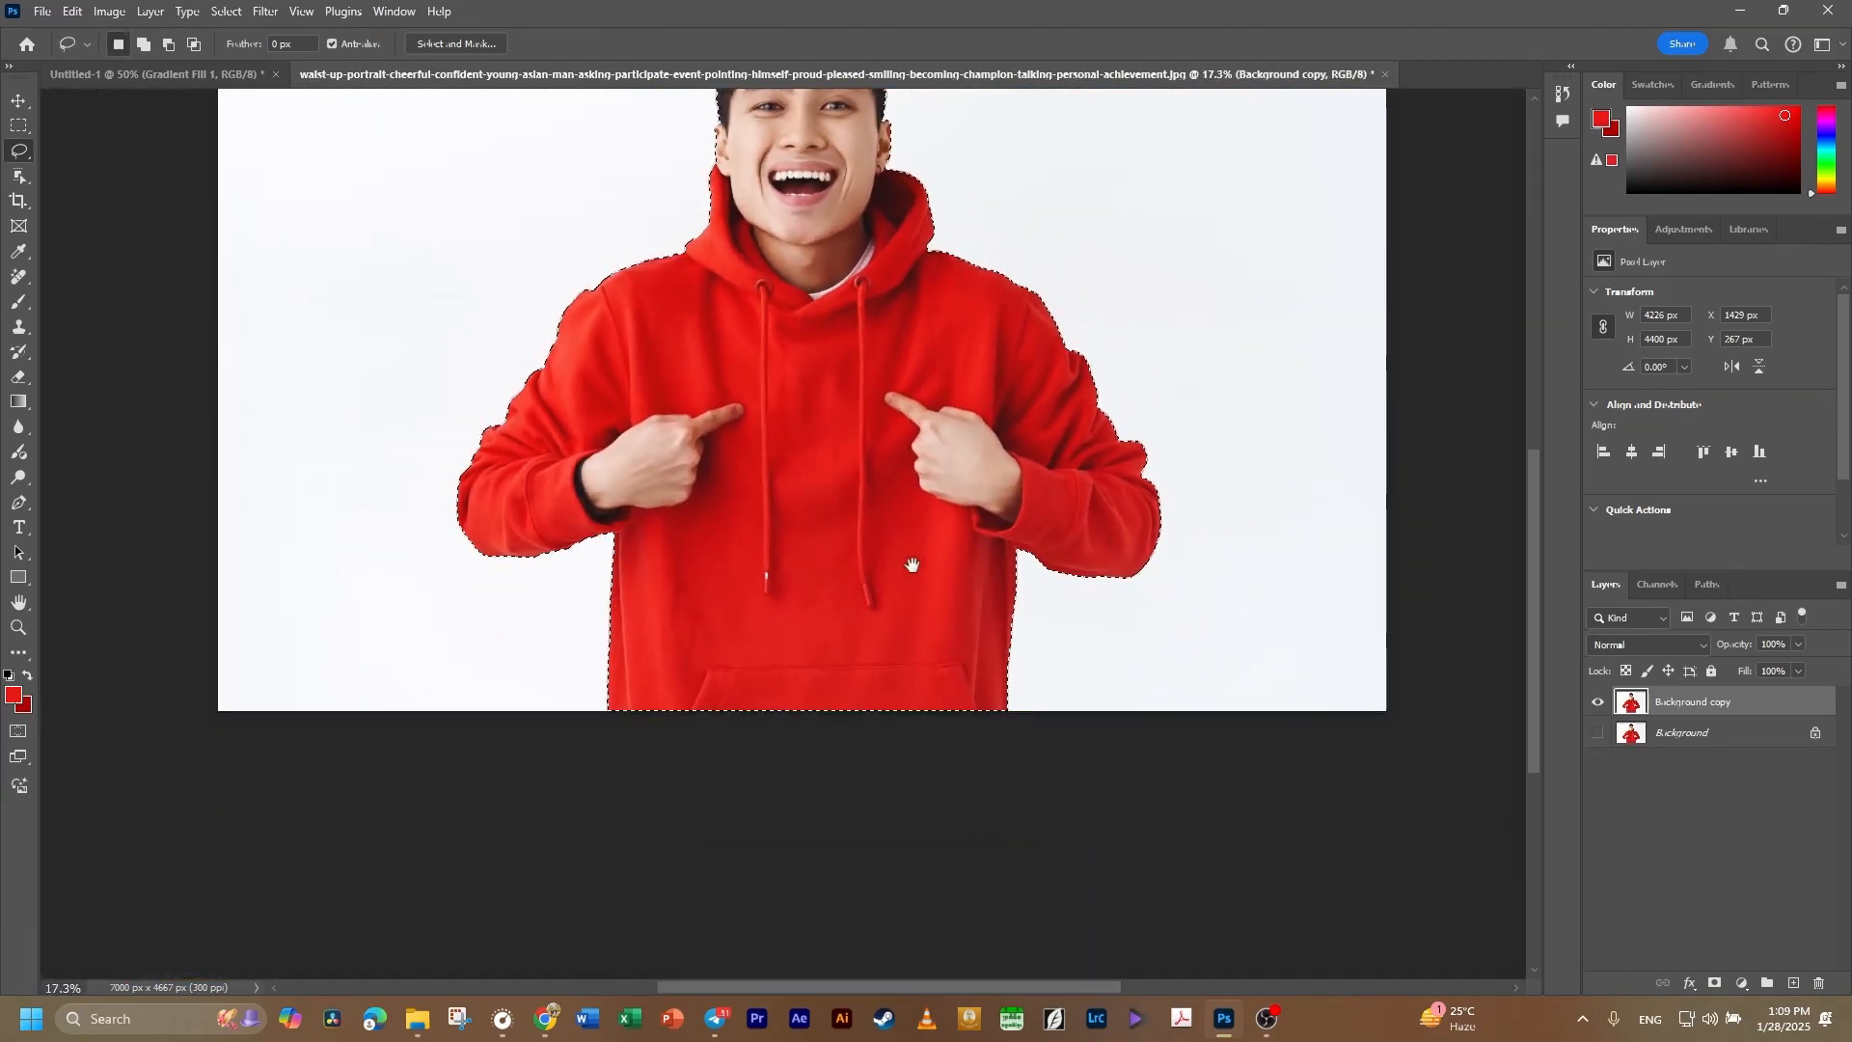
scroll(851, 441, down, 1)
drag(910, 280, 900, 360)
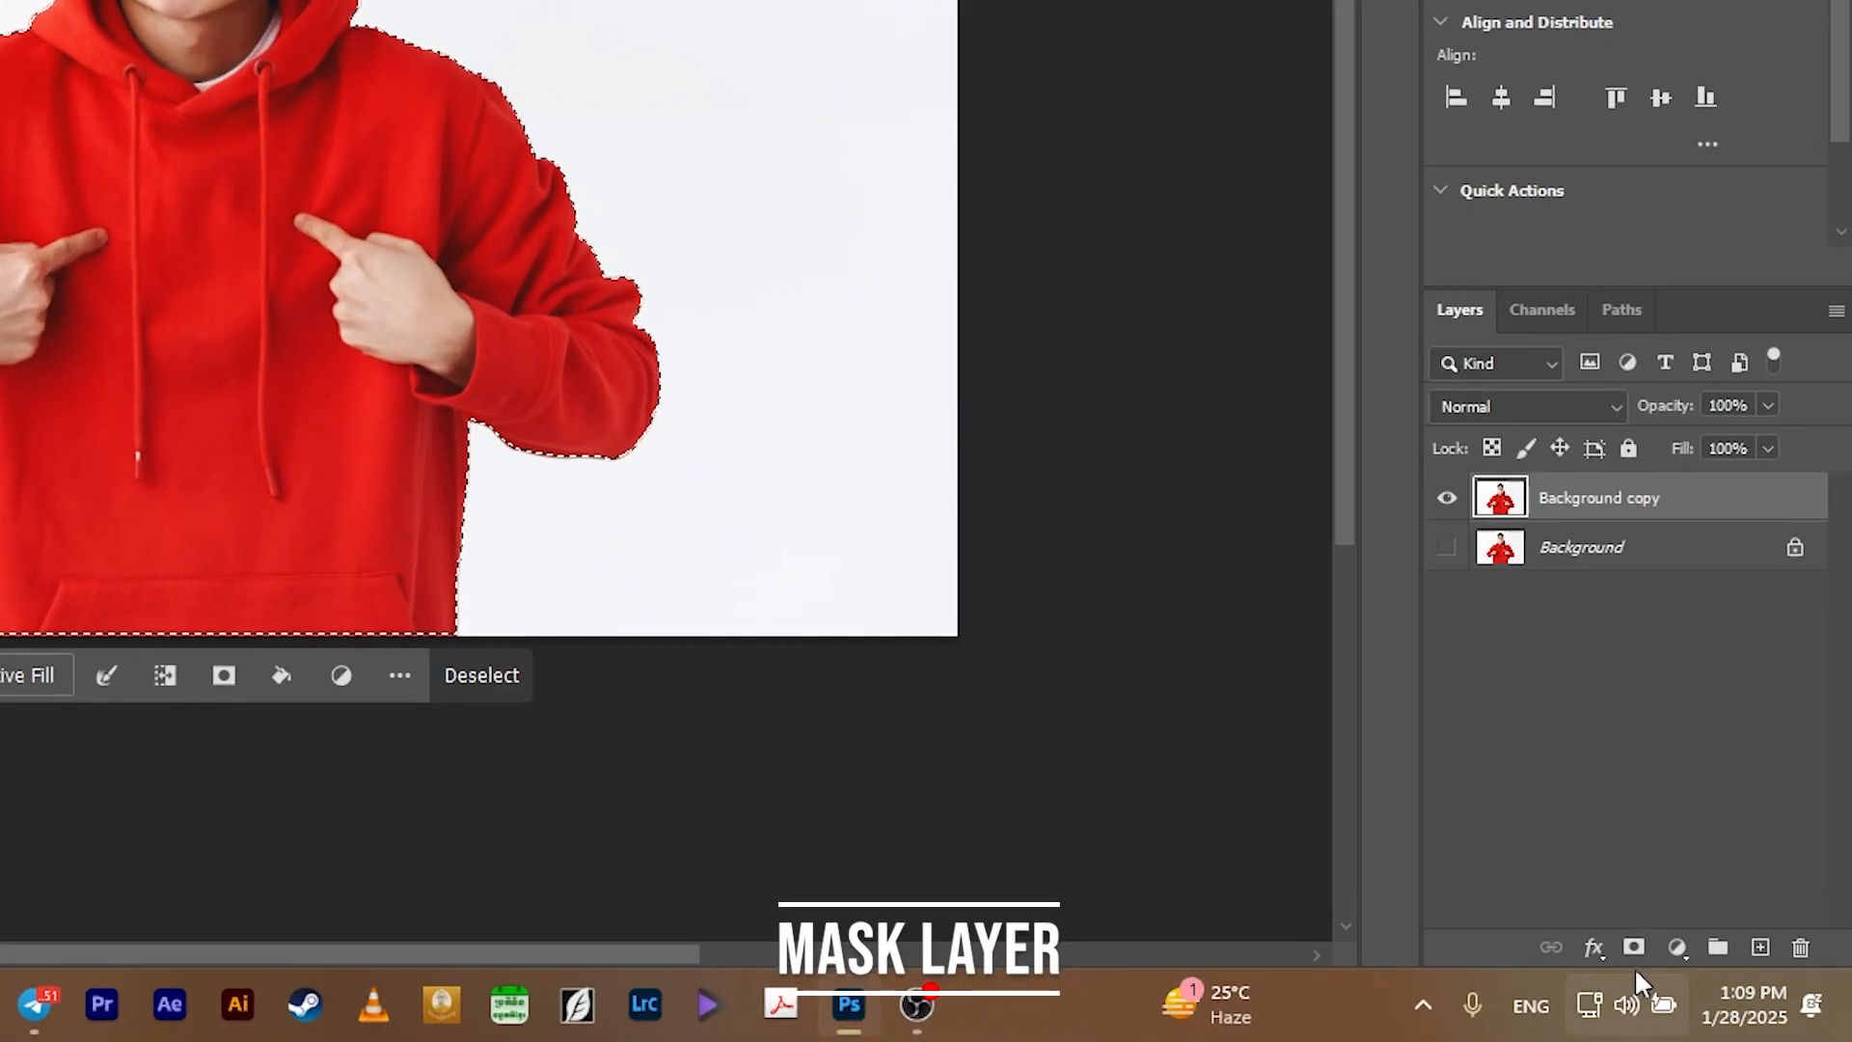
click(1634, 947)
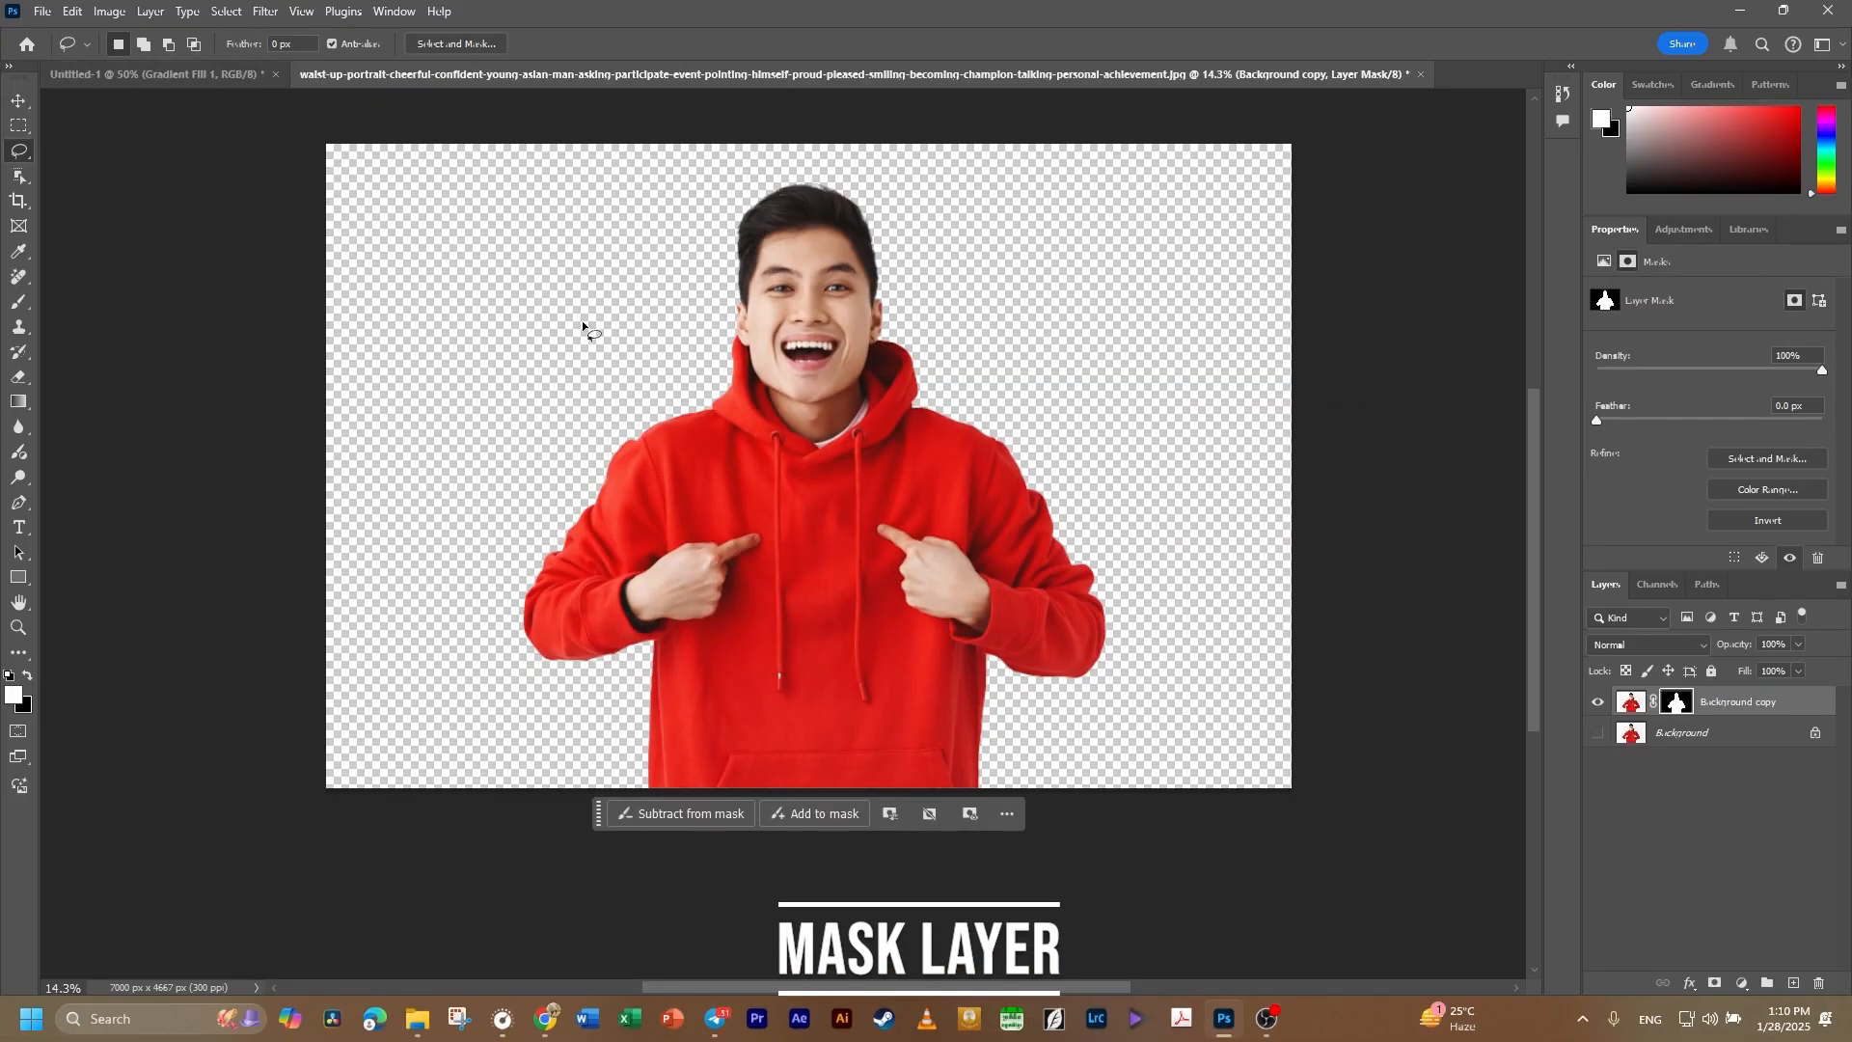
Move the masked cutout of the man into the Untitled-1 document with the Move tool.
click(19, 100)
scroll(539, 335, down, 2)
drag(538, 336, 629, 359)
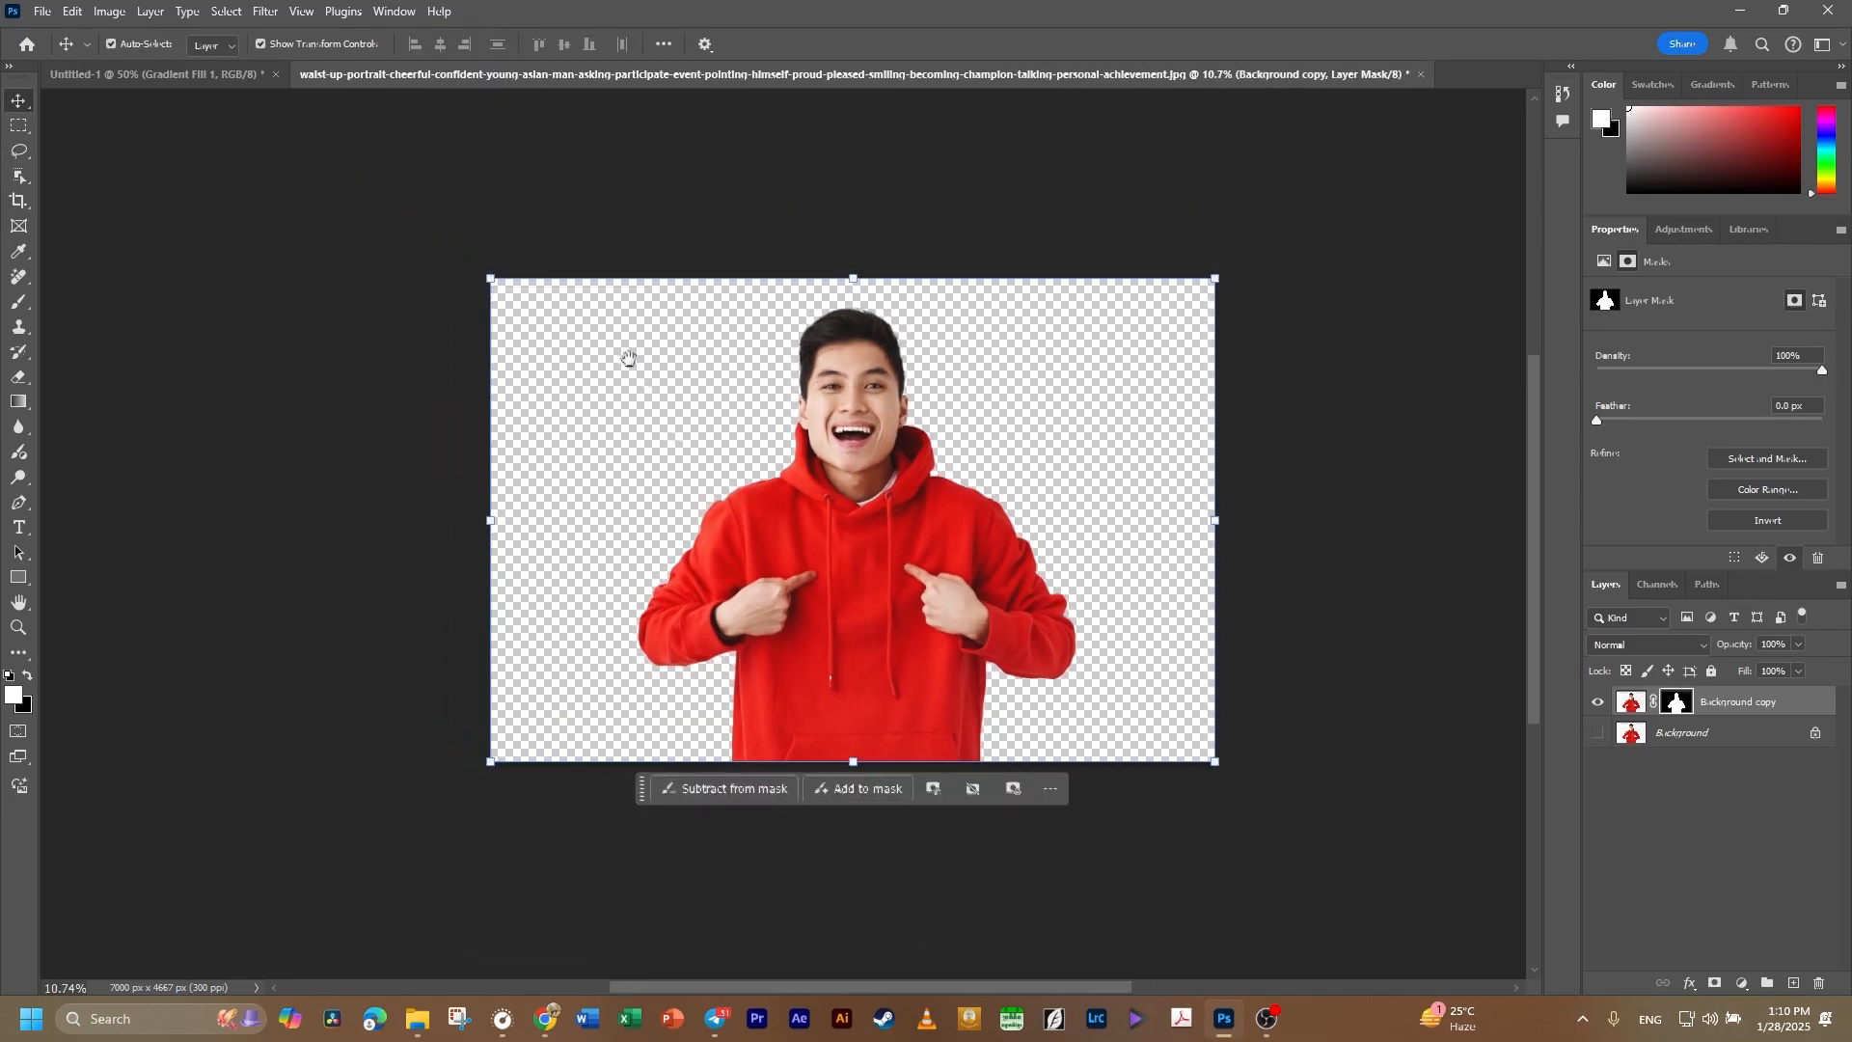
drag(887, 625, 901, 550)
scroll(905, 548, down, 3)
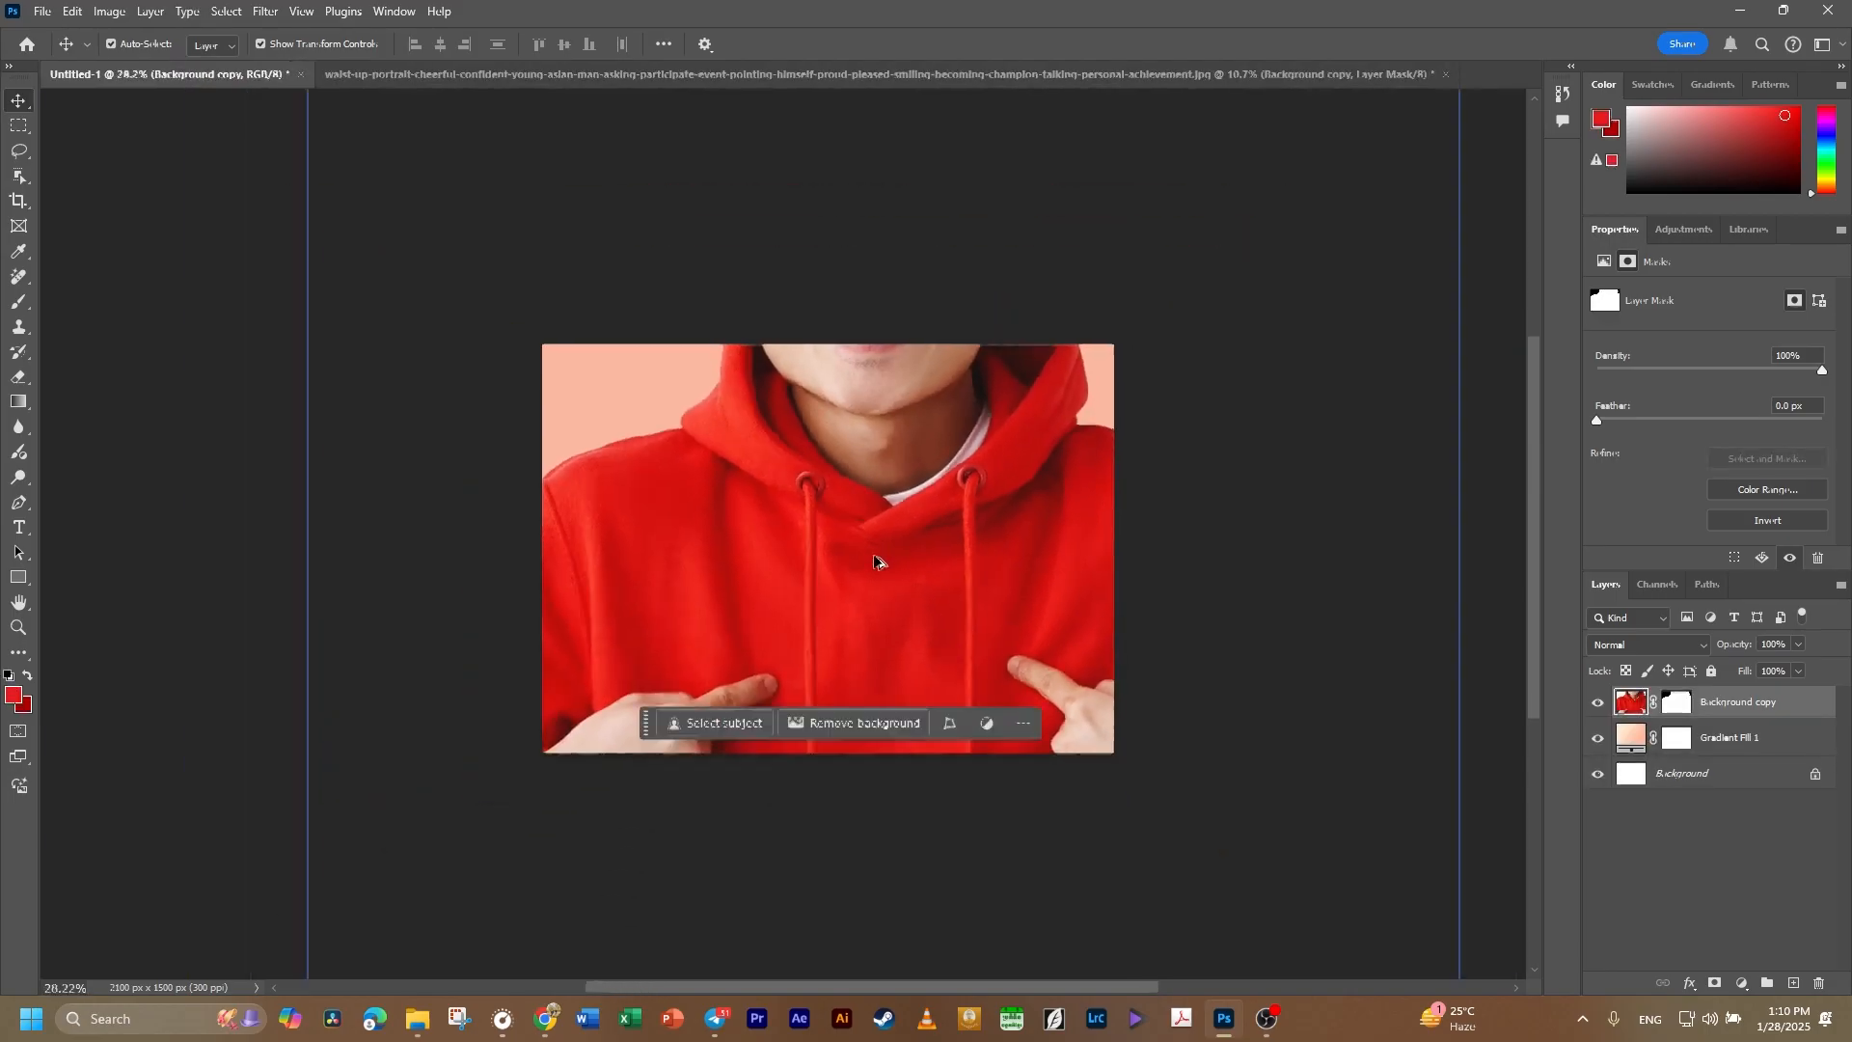
Scale the man down proportionally to about 1816 × 1210 px and place him in the middle of the gradient background.
drag(1172, 567, 1116, 601)
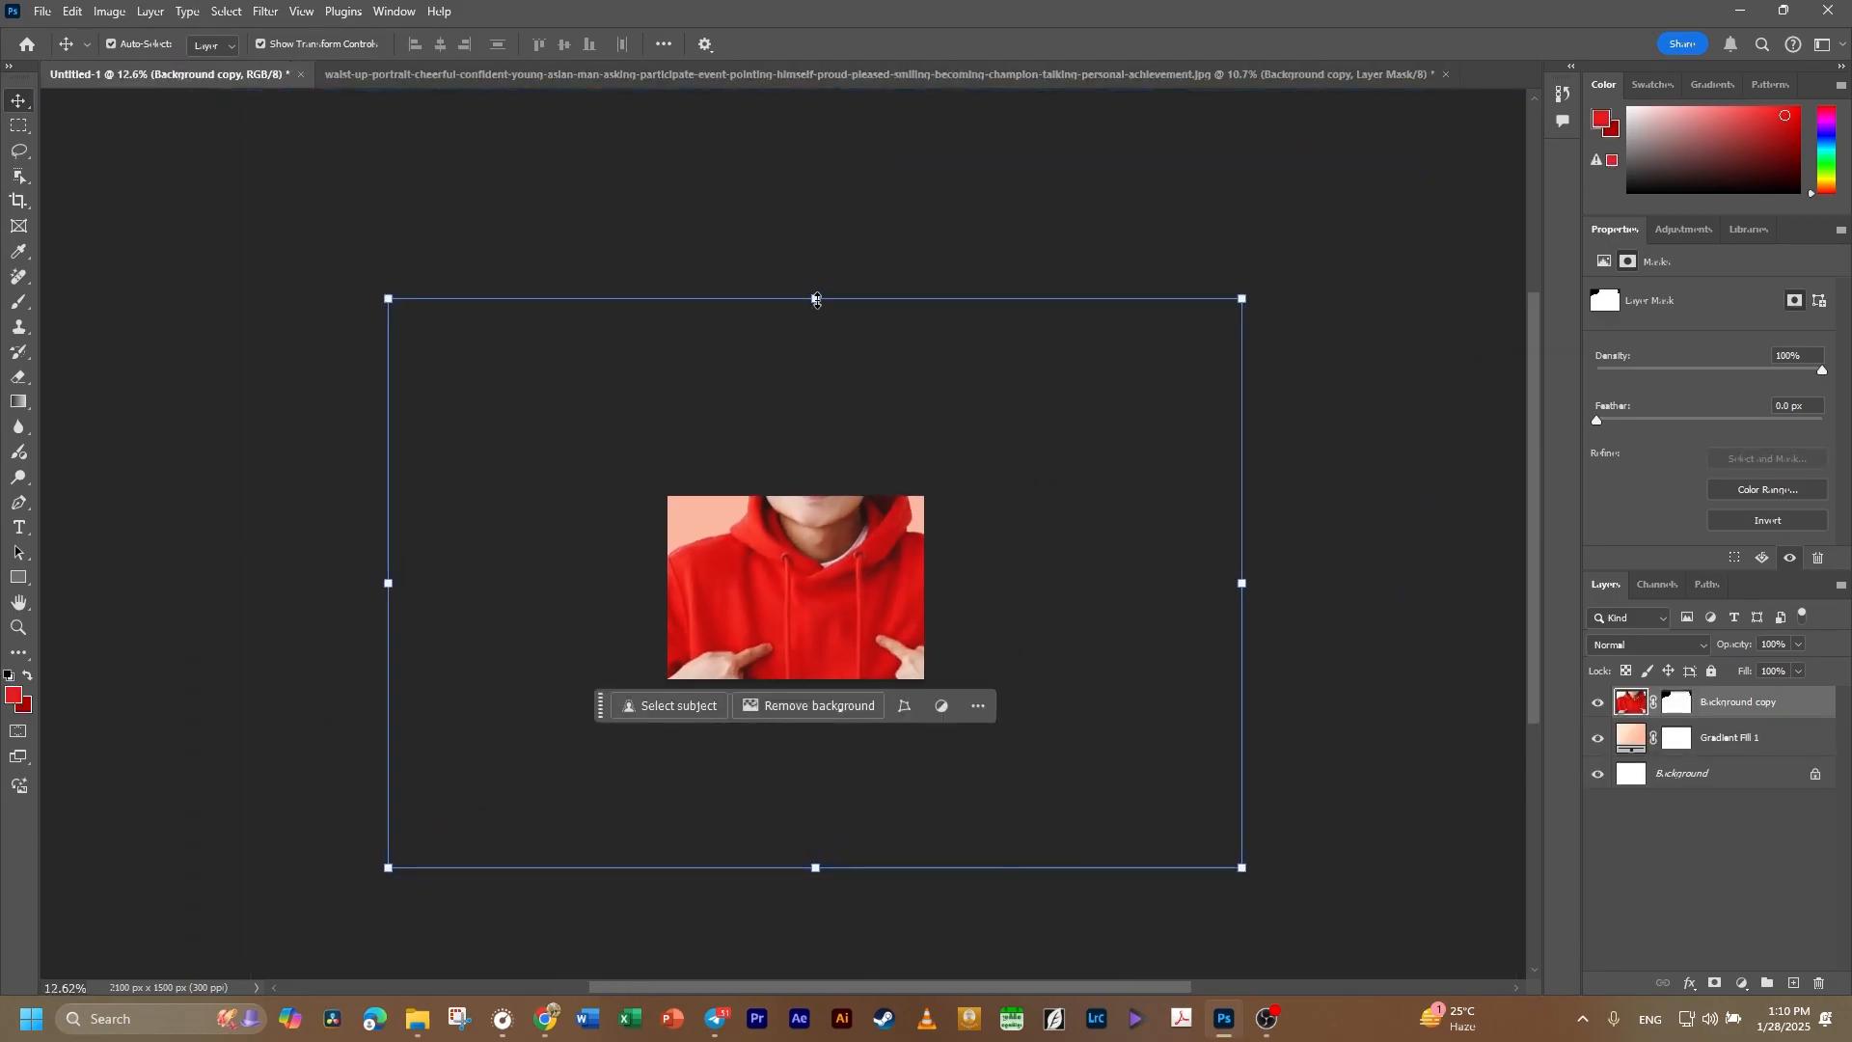
click(817, 302)
drag(815, 301, 816, 519)
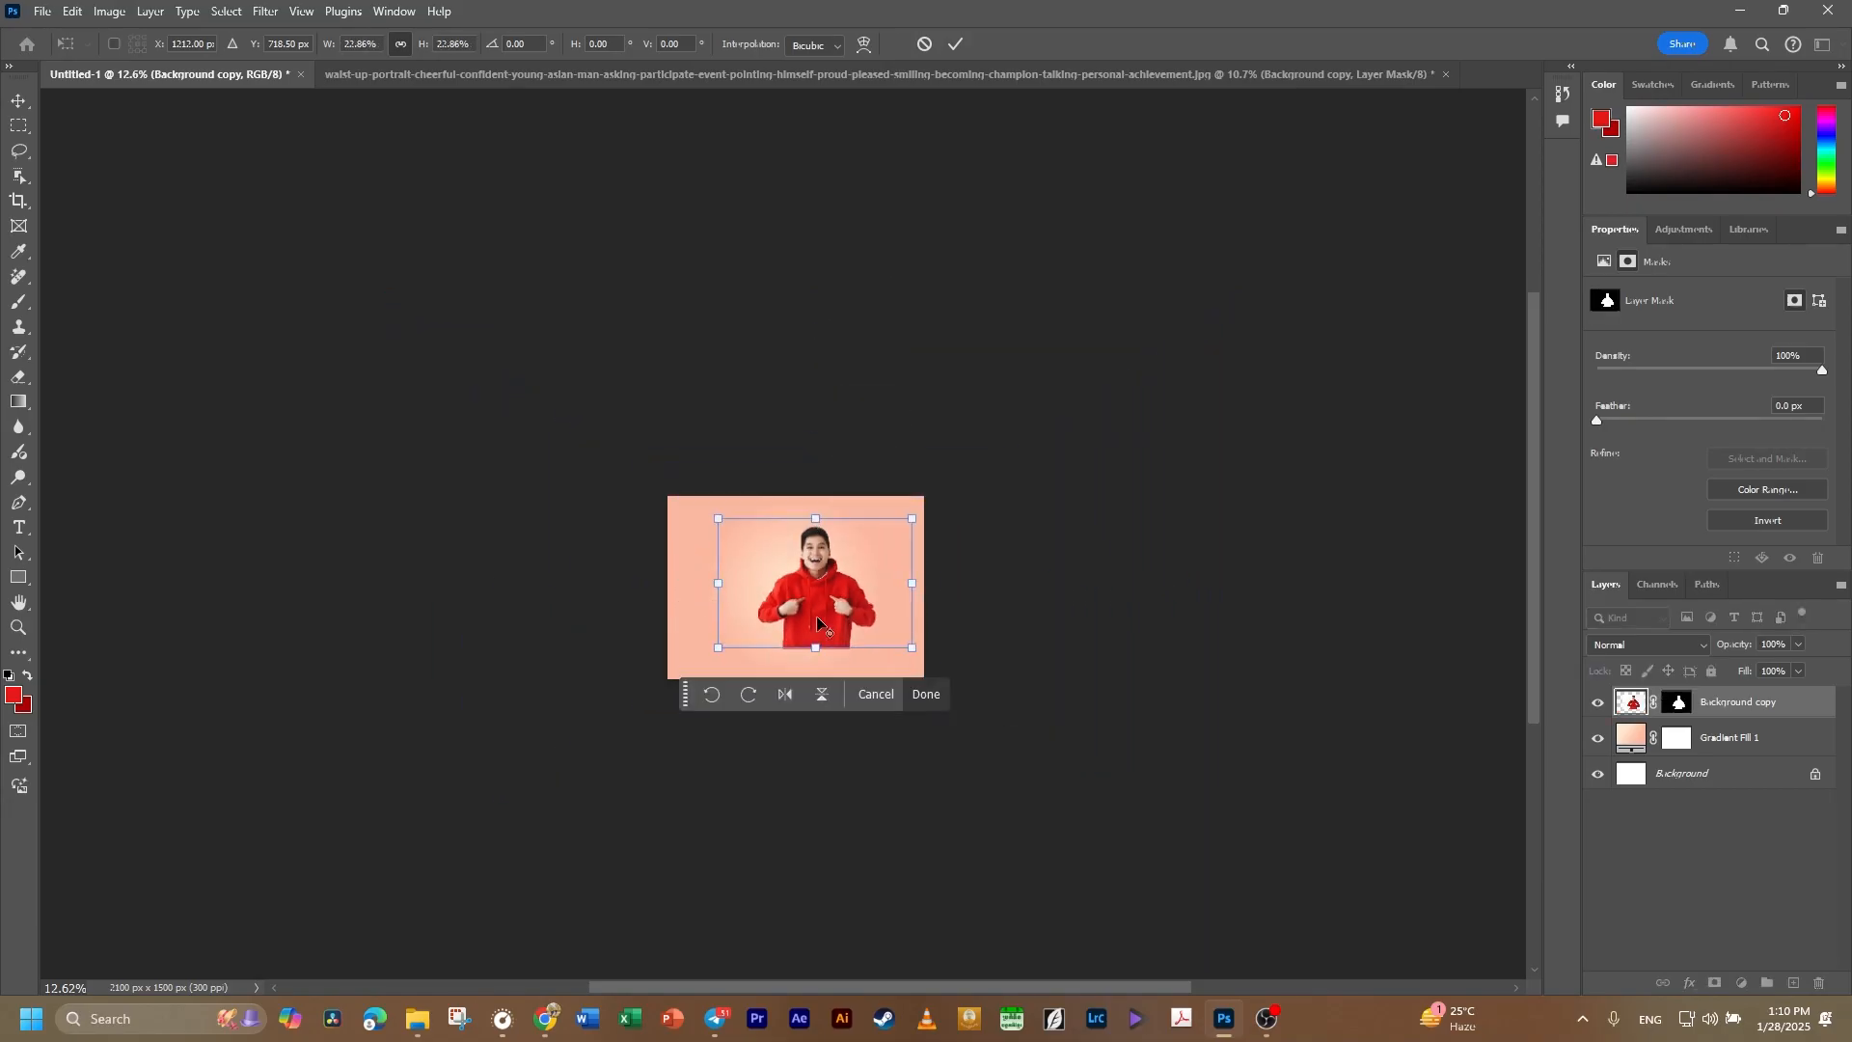
scroll(816, 616, up, 6)
drag(1015, 565, 971, 499)
scroll(1249, 662, down, 1)
click(957, 44)
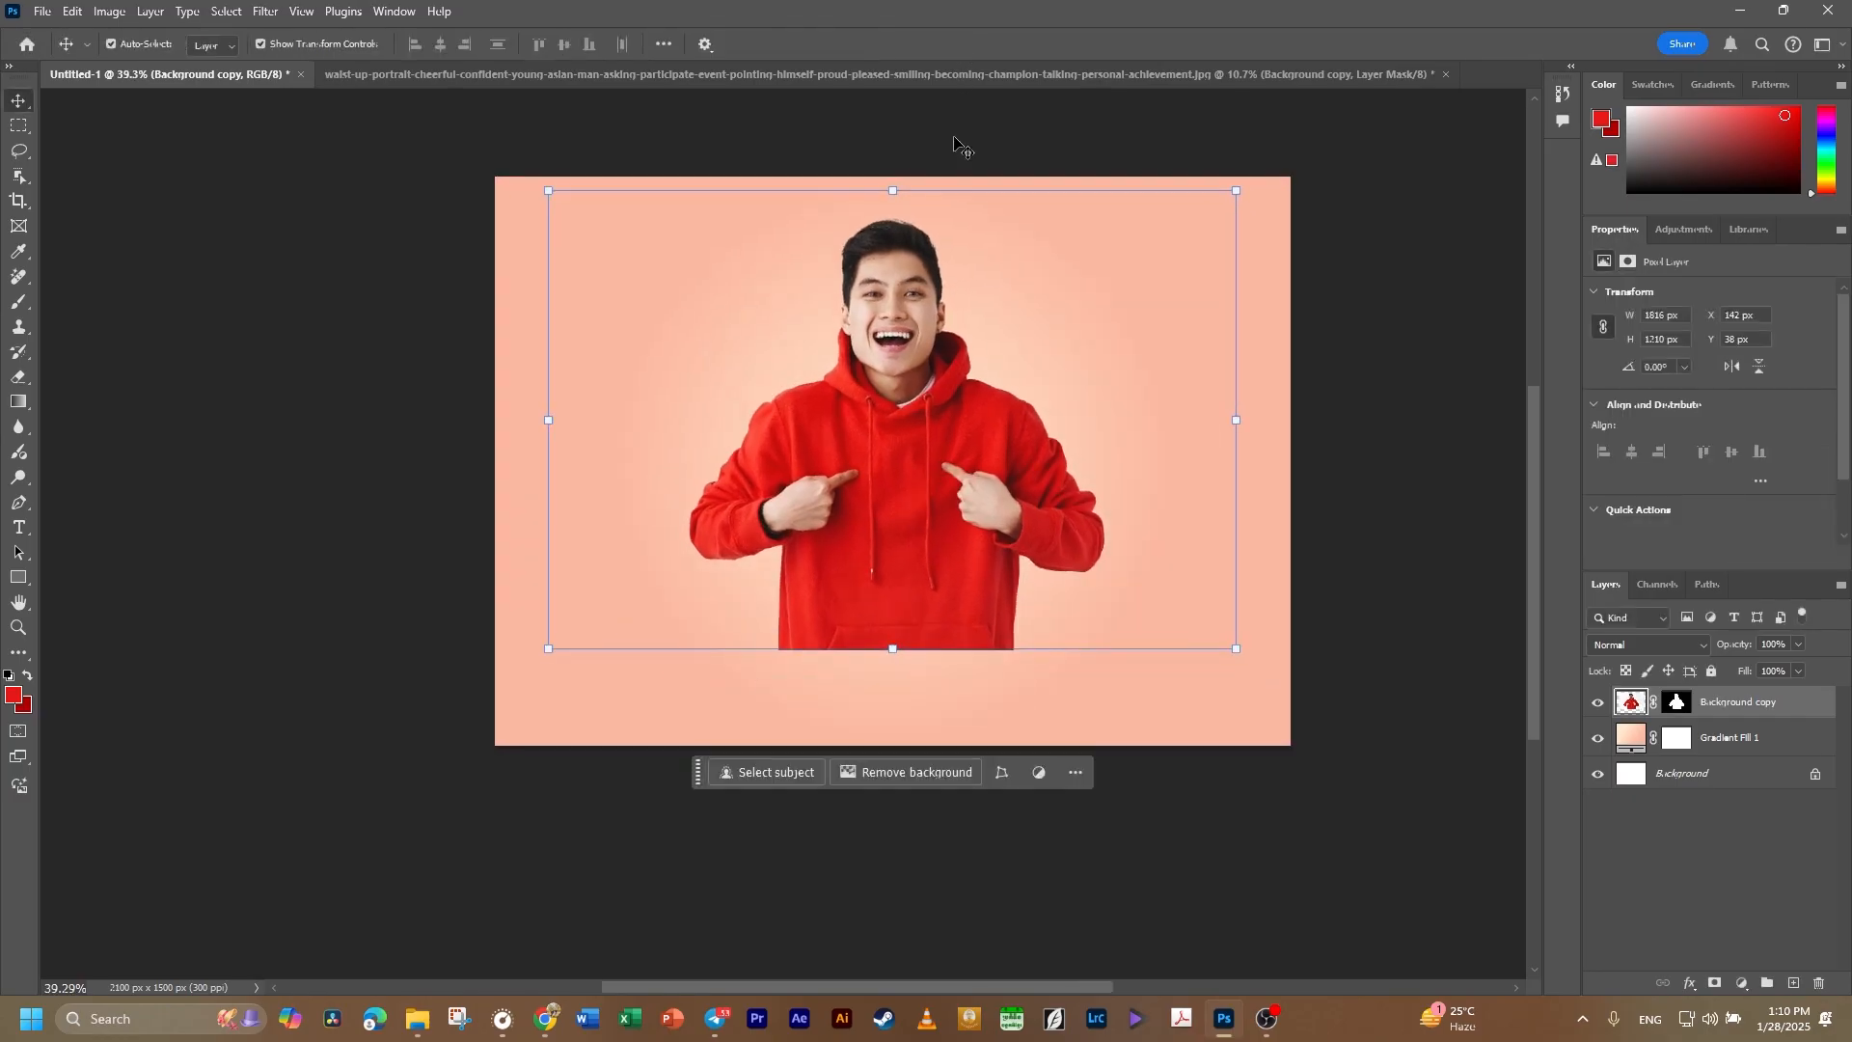
Open the dripping image from the Element Design folder.
click(43, 12)
click(75, 53)
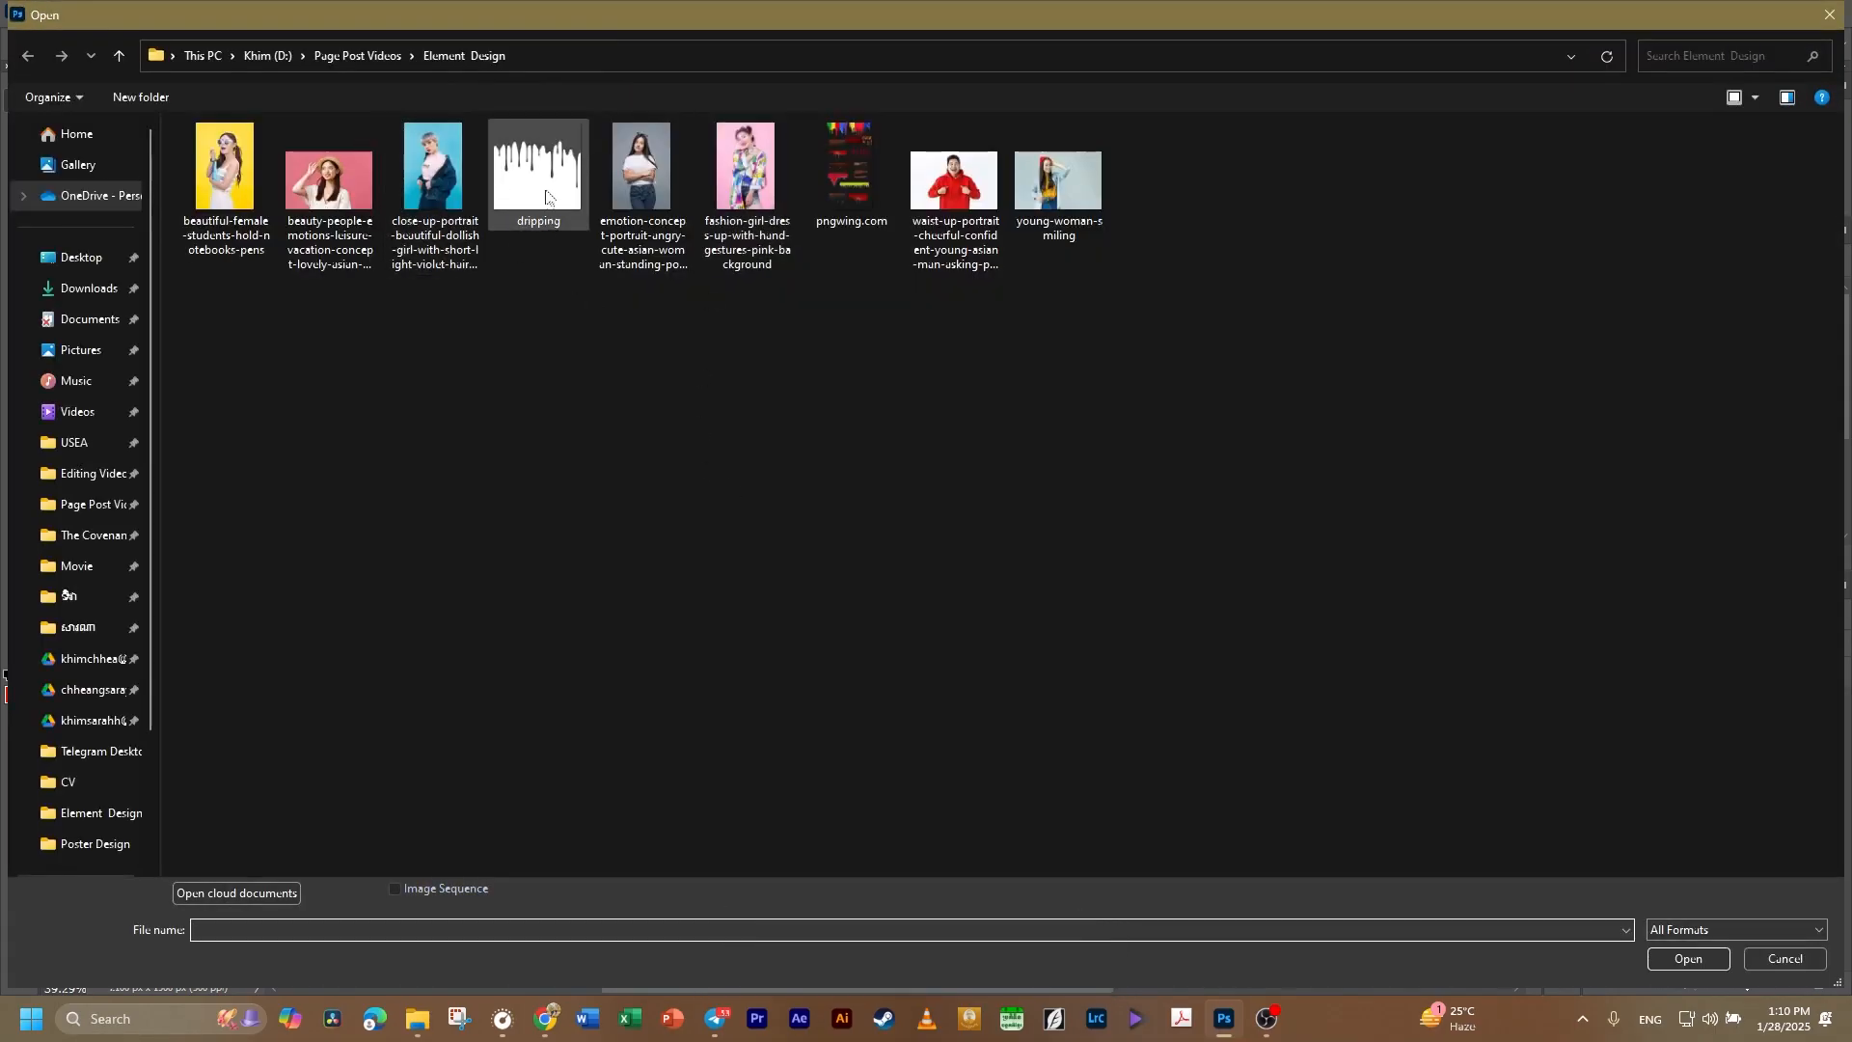
click(550, 191)
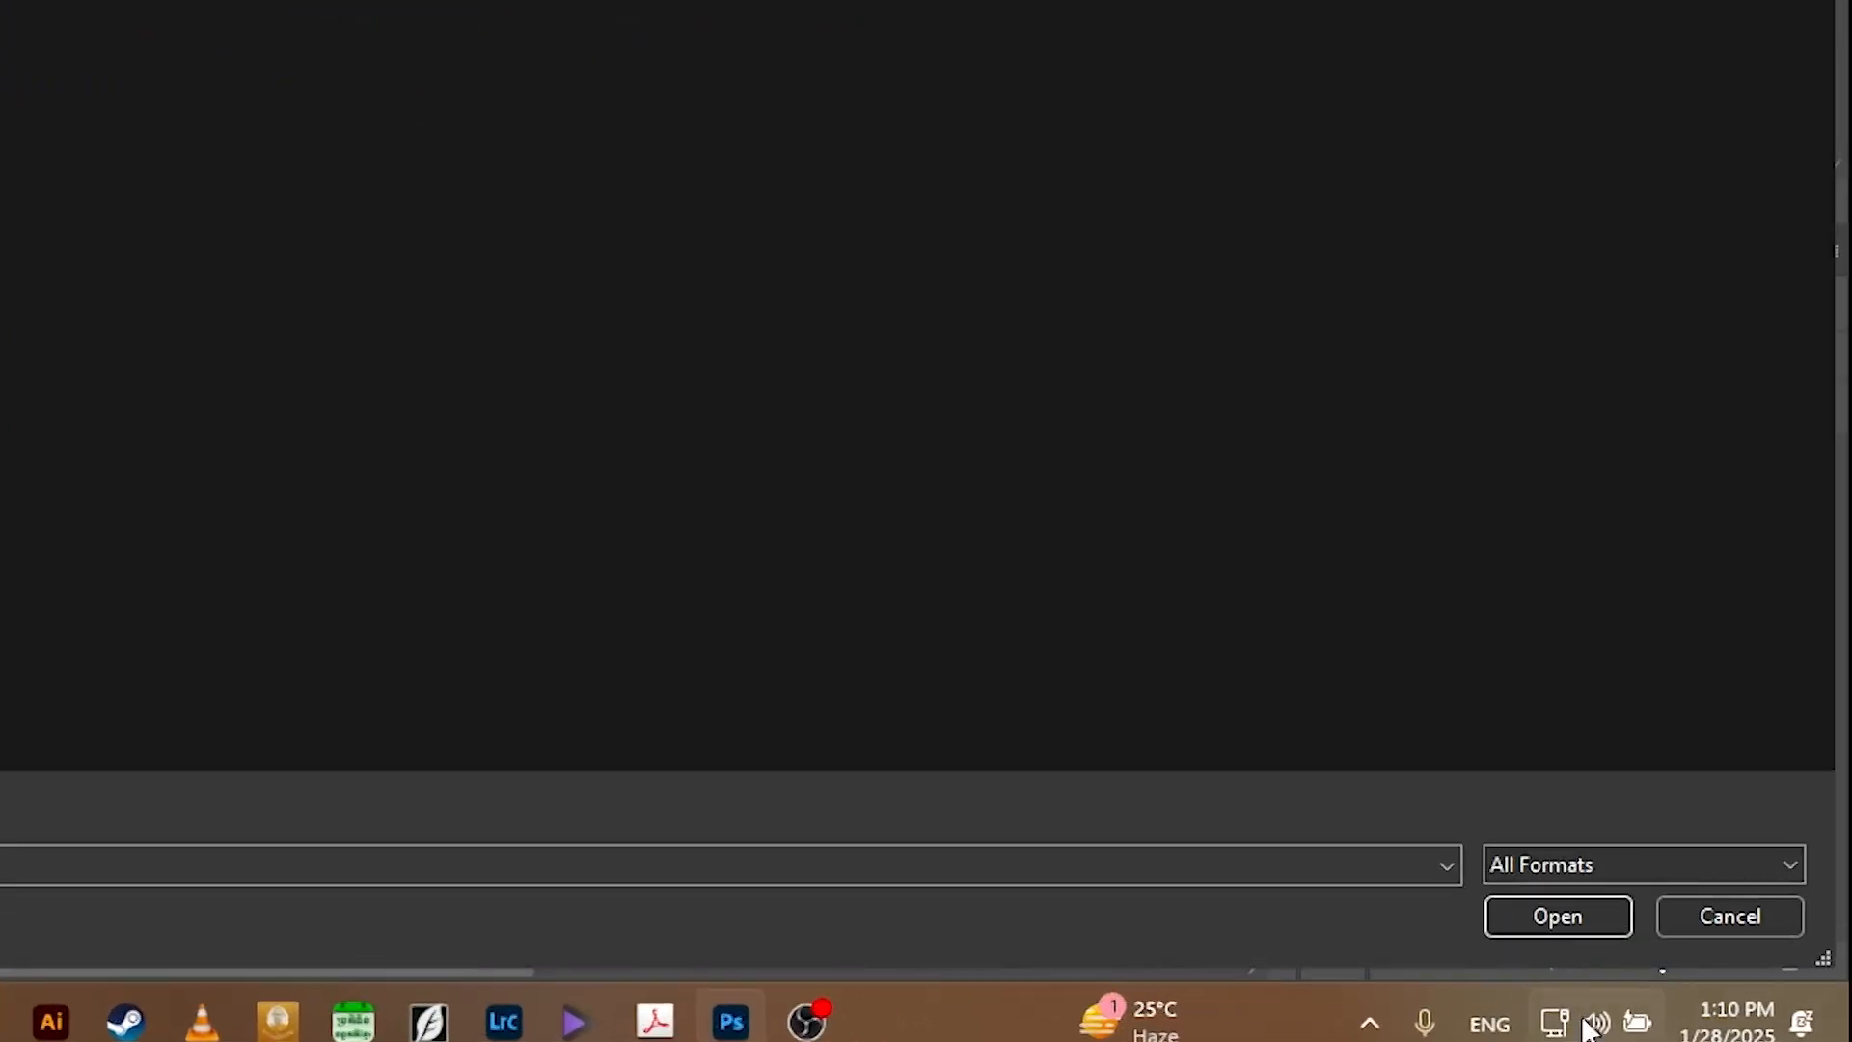
click(1557, 916)
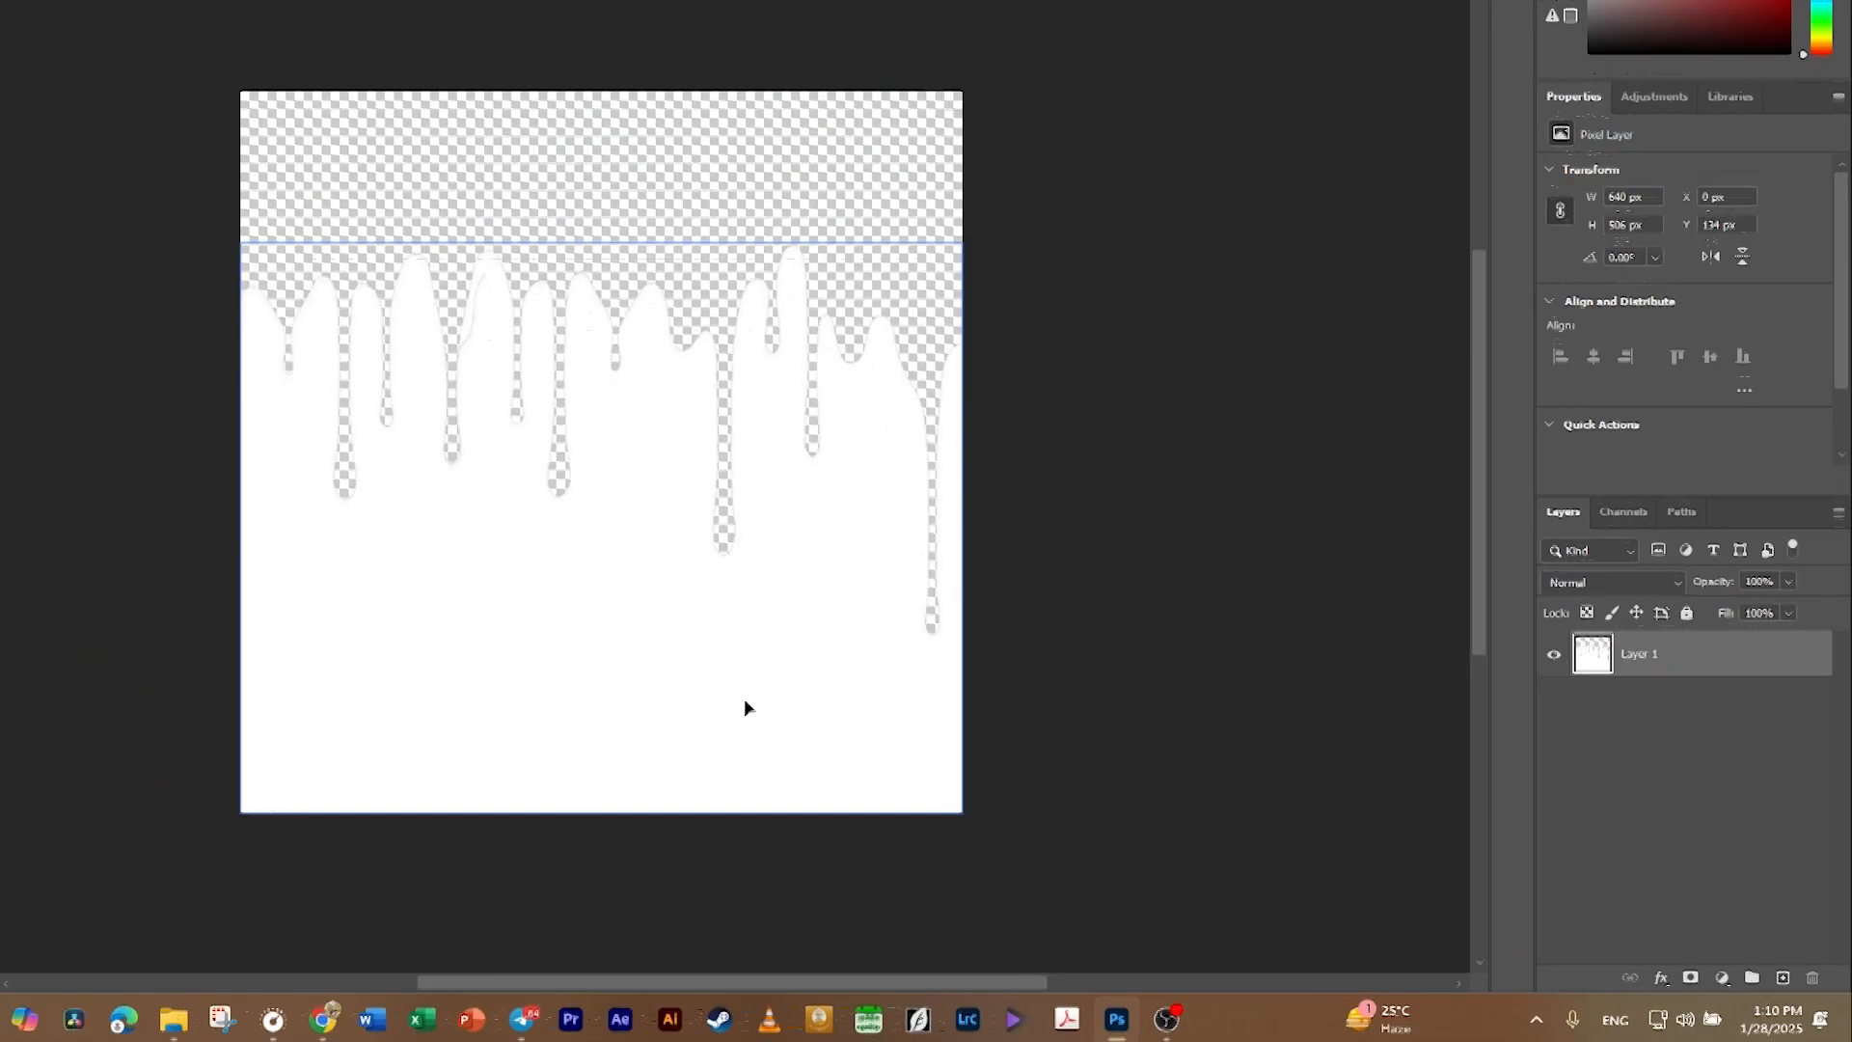
Copy the white drip layer into the Untitled-1 document, over the man's hoodie.
drag(743, 708, 0, 0)
drag(135, 87, 835, 487)
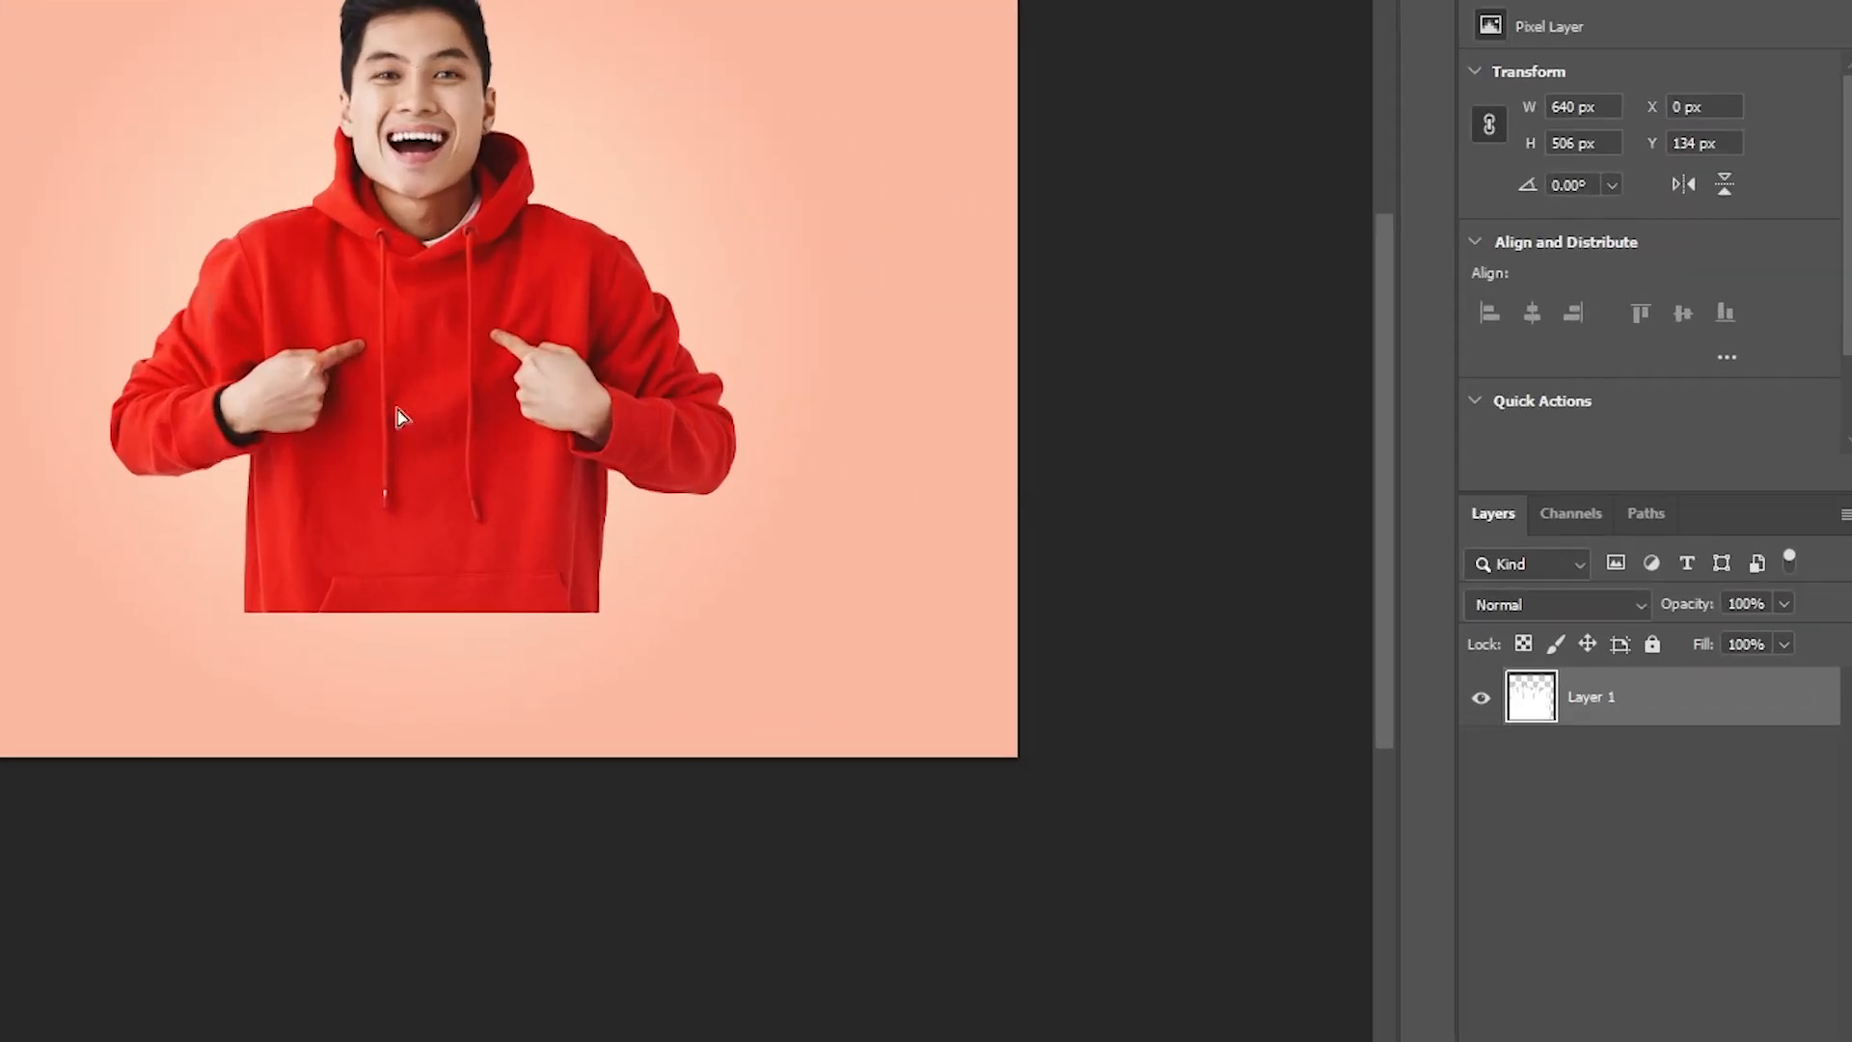
drag(401, 417, 521, 485)
Transform the drip layer to about 680 × 537 px and position it across the lower hoodie, just below the hands.
key(ctrl+t)
drag(570, 273, 714, 151)
drag(674, 241, 669, 494)
drag(735, 359, 623, 446)
drag(401, 724, 414, 665)
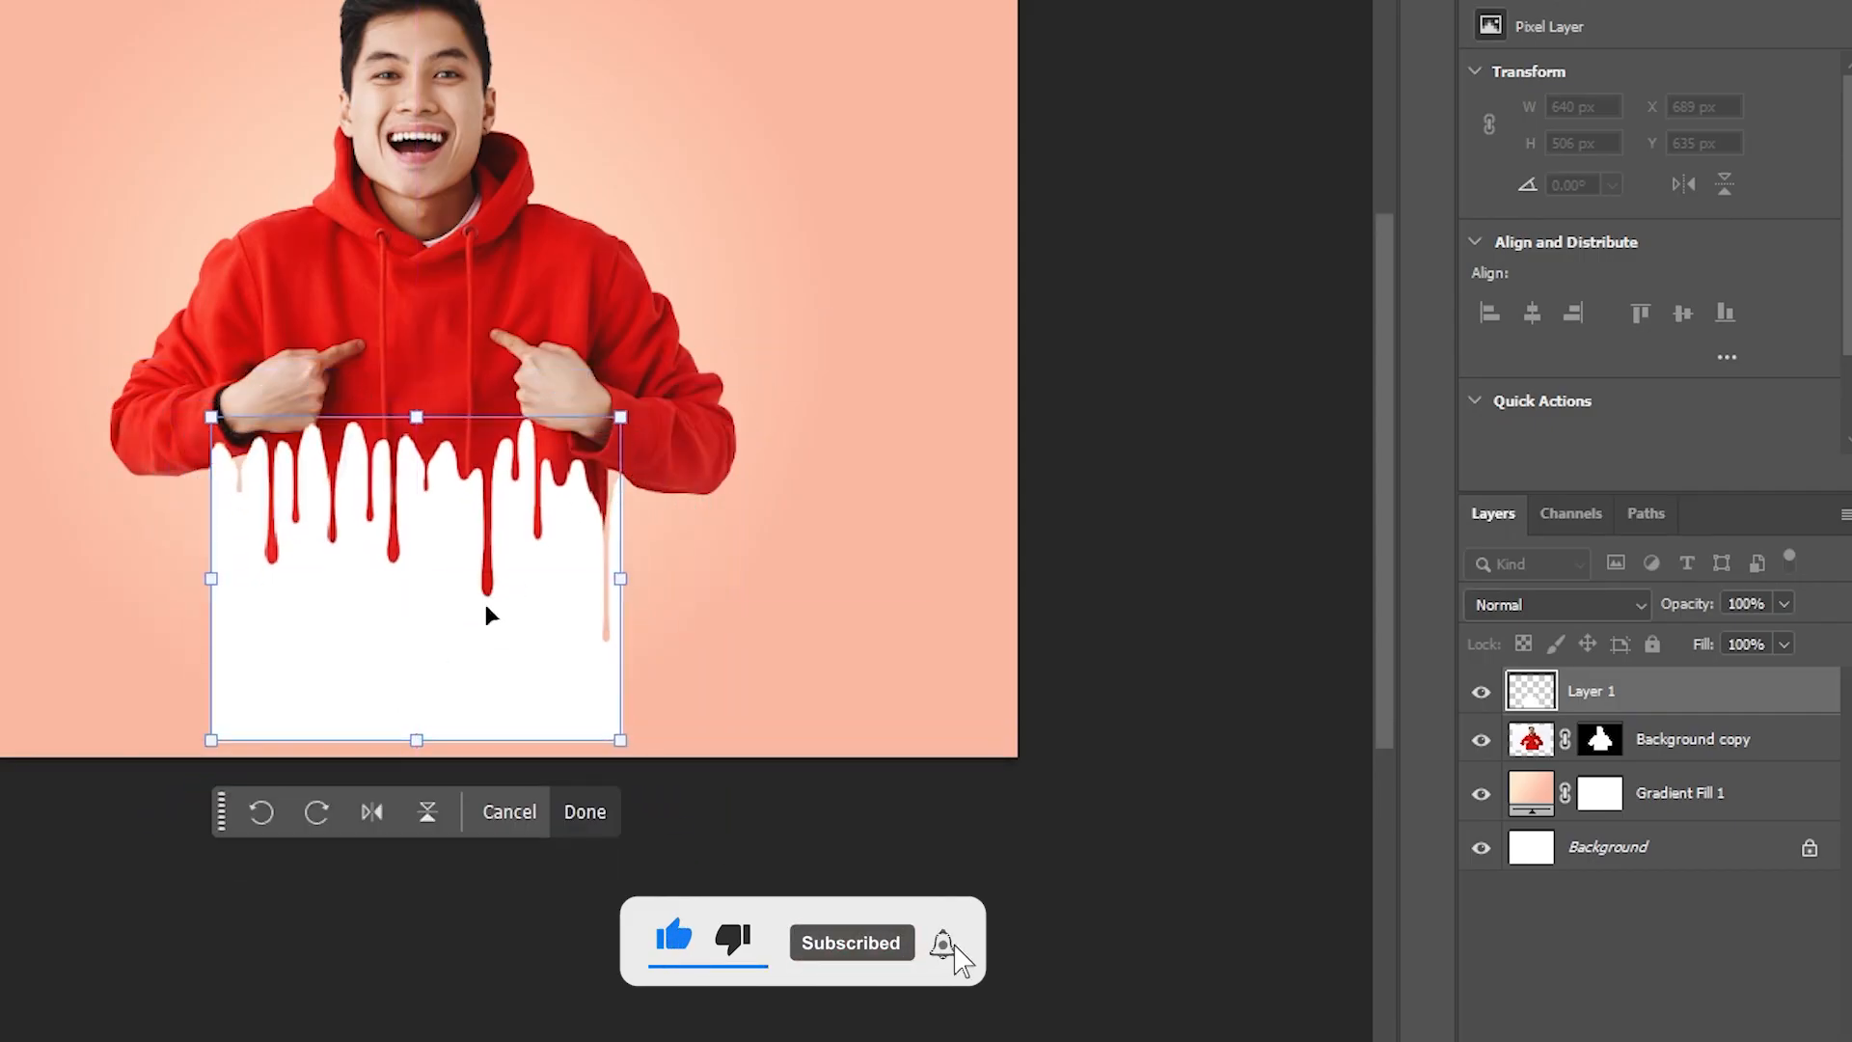
mouse_move(620, 415)
mouse_down()
mouse_move(599, 427)
mouse_move(616, 424)
mouse_up()
drag(534, 529, 536, 514)
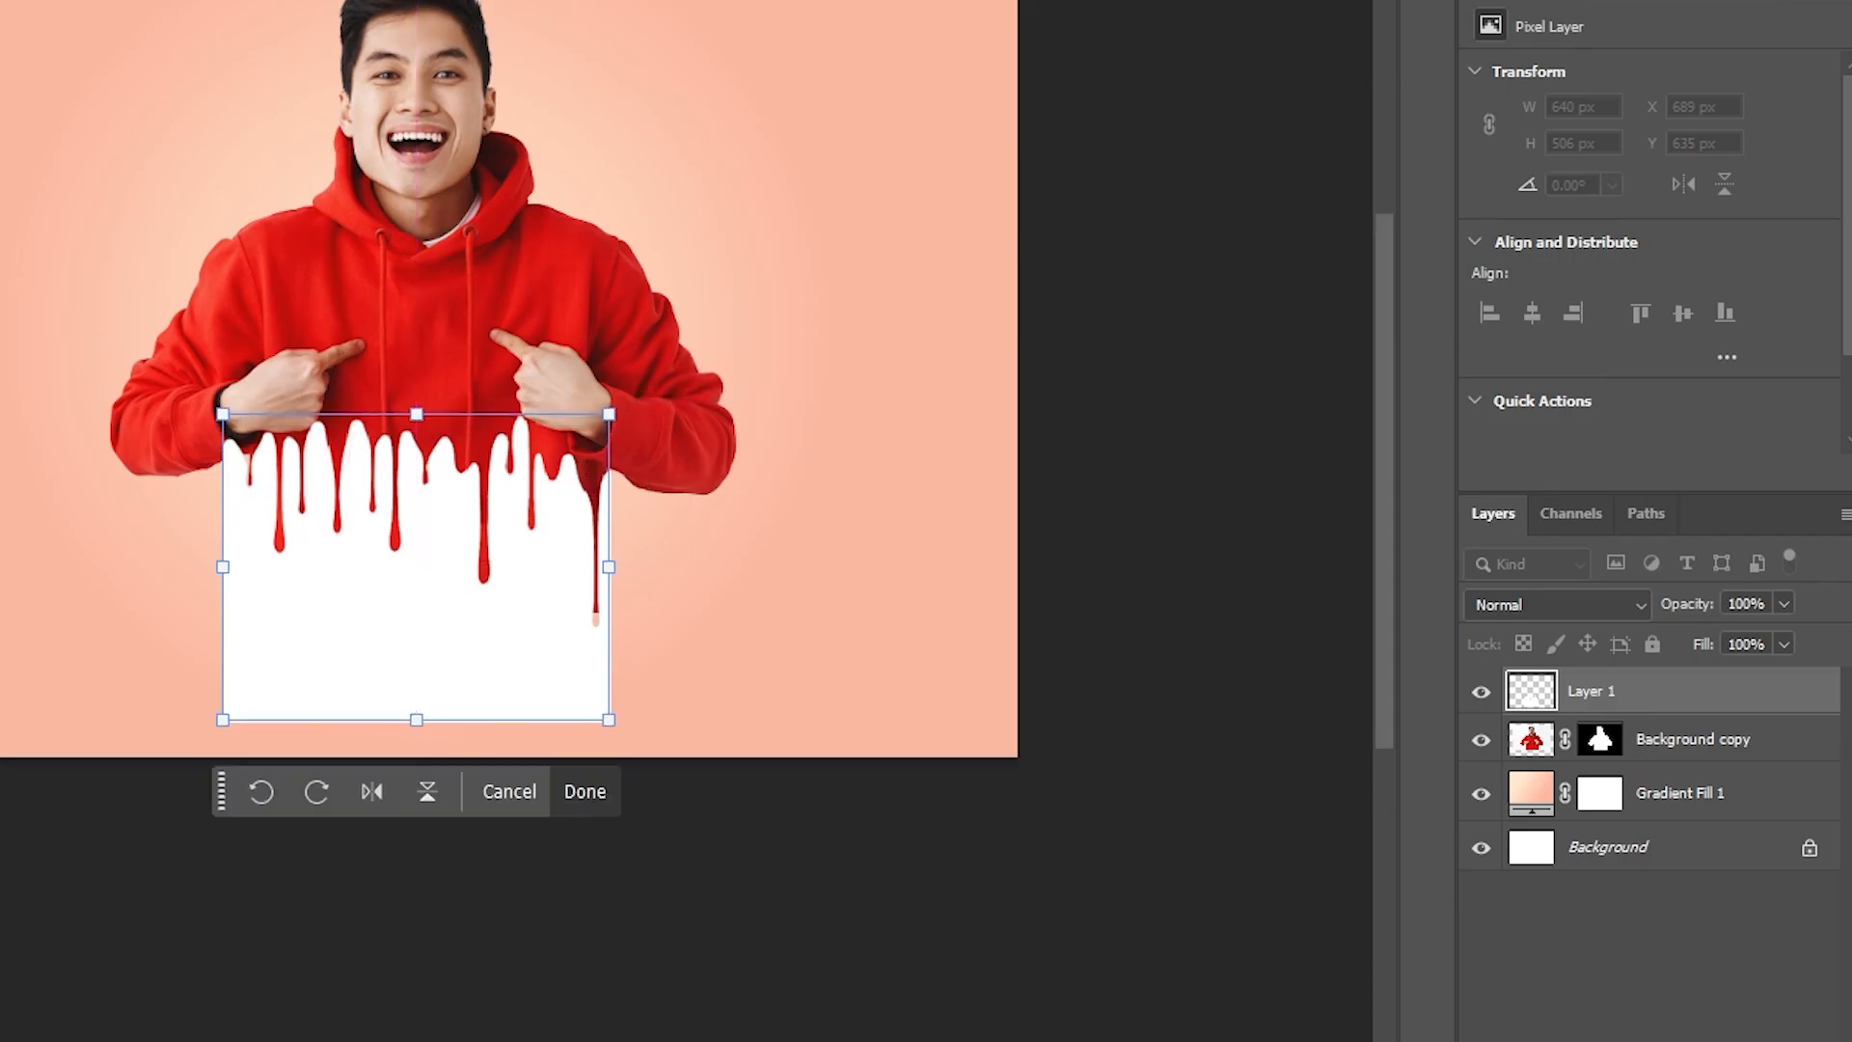
key(Return)
Load the pixels of the drip shape on Layer 1 as a selection.
click(1062, 352)
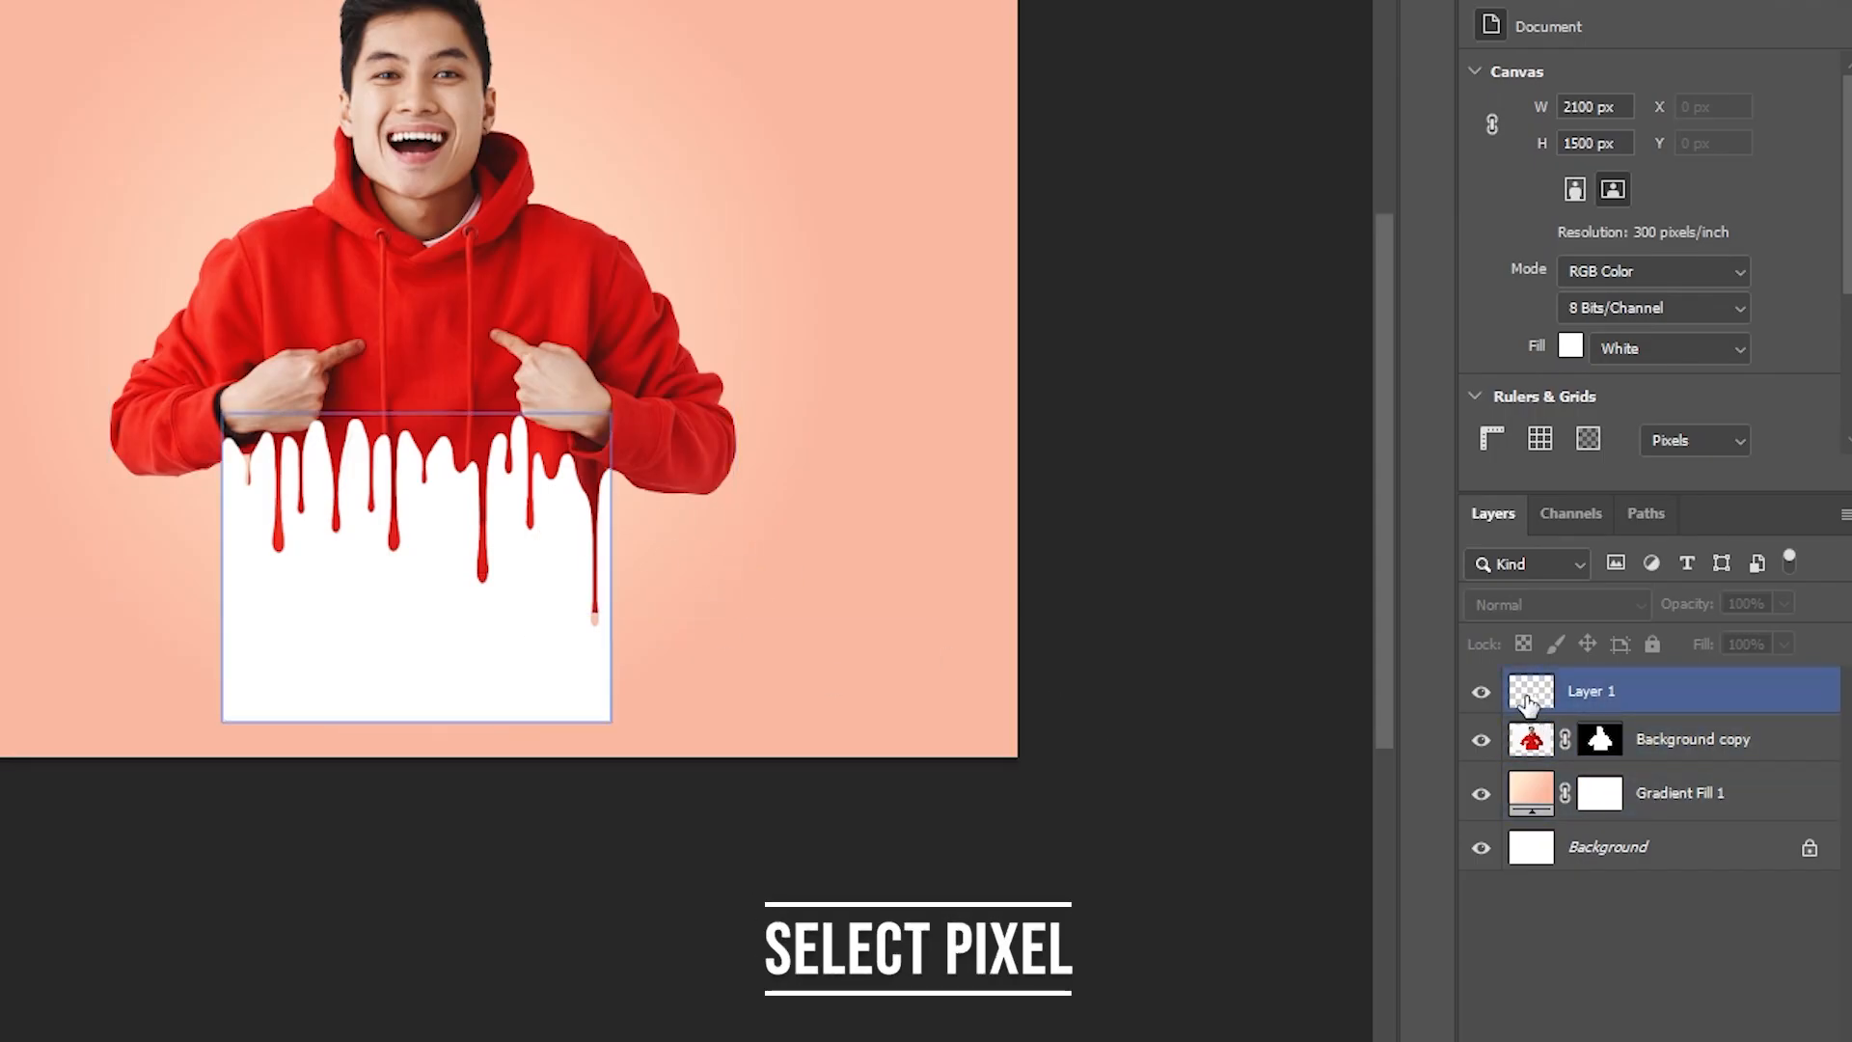
ctrl+click(1531, 692)
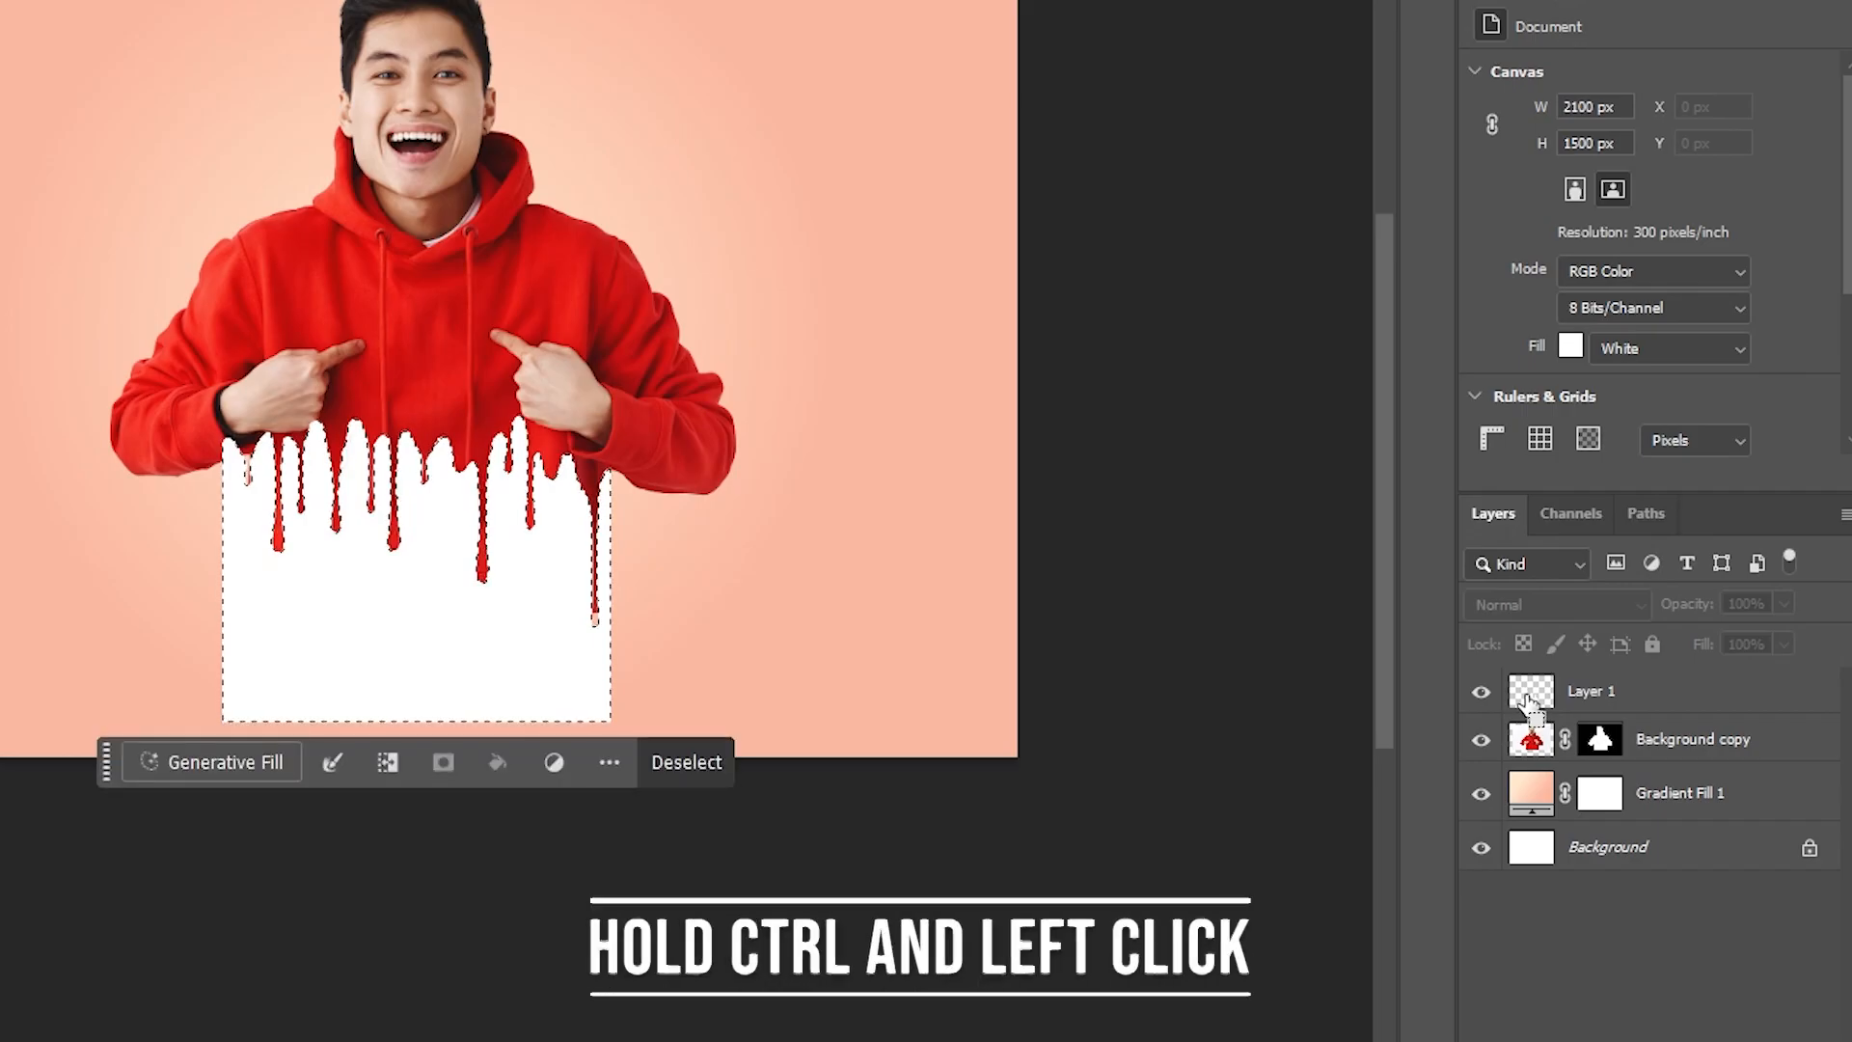
scroll(405, 463, up, 1)
drag(753, 575, 653, 550)
Delete the drip-shaped selected area from the Background copy layer.
click(1529, 742)
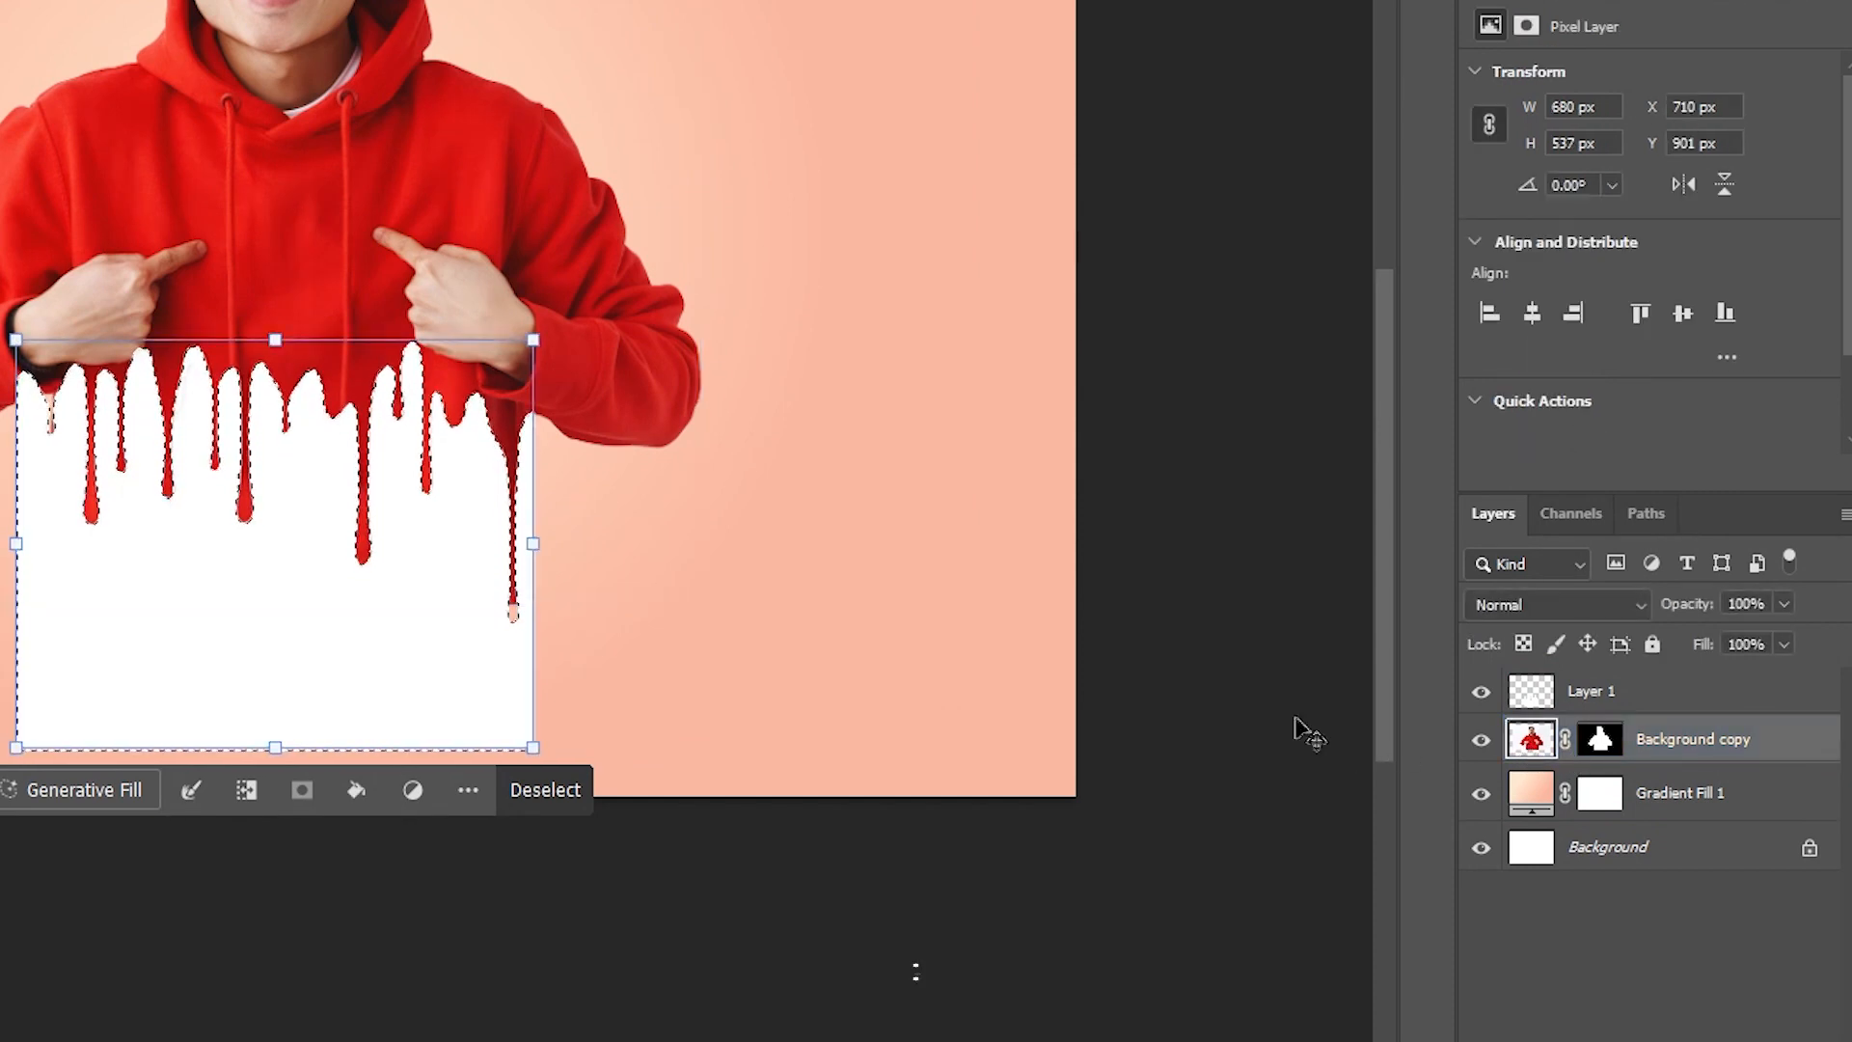
key(alt+bracketleft)
scroll(928, 595, up, 3)
click(1534, 796)
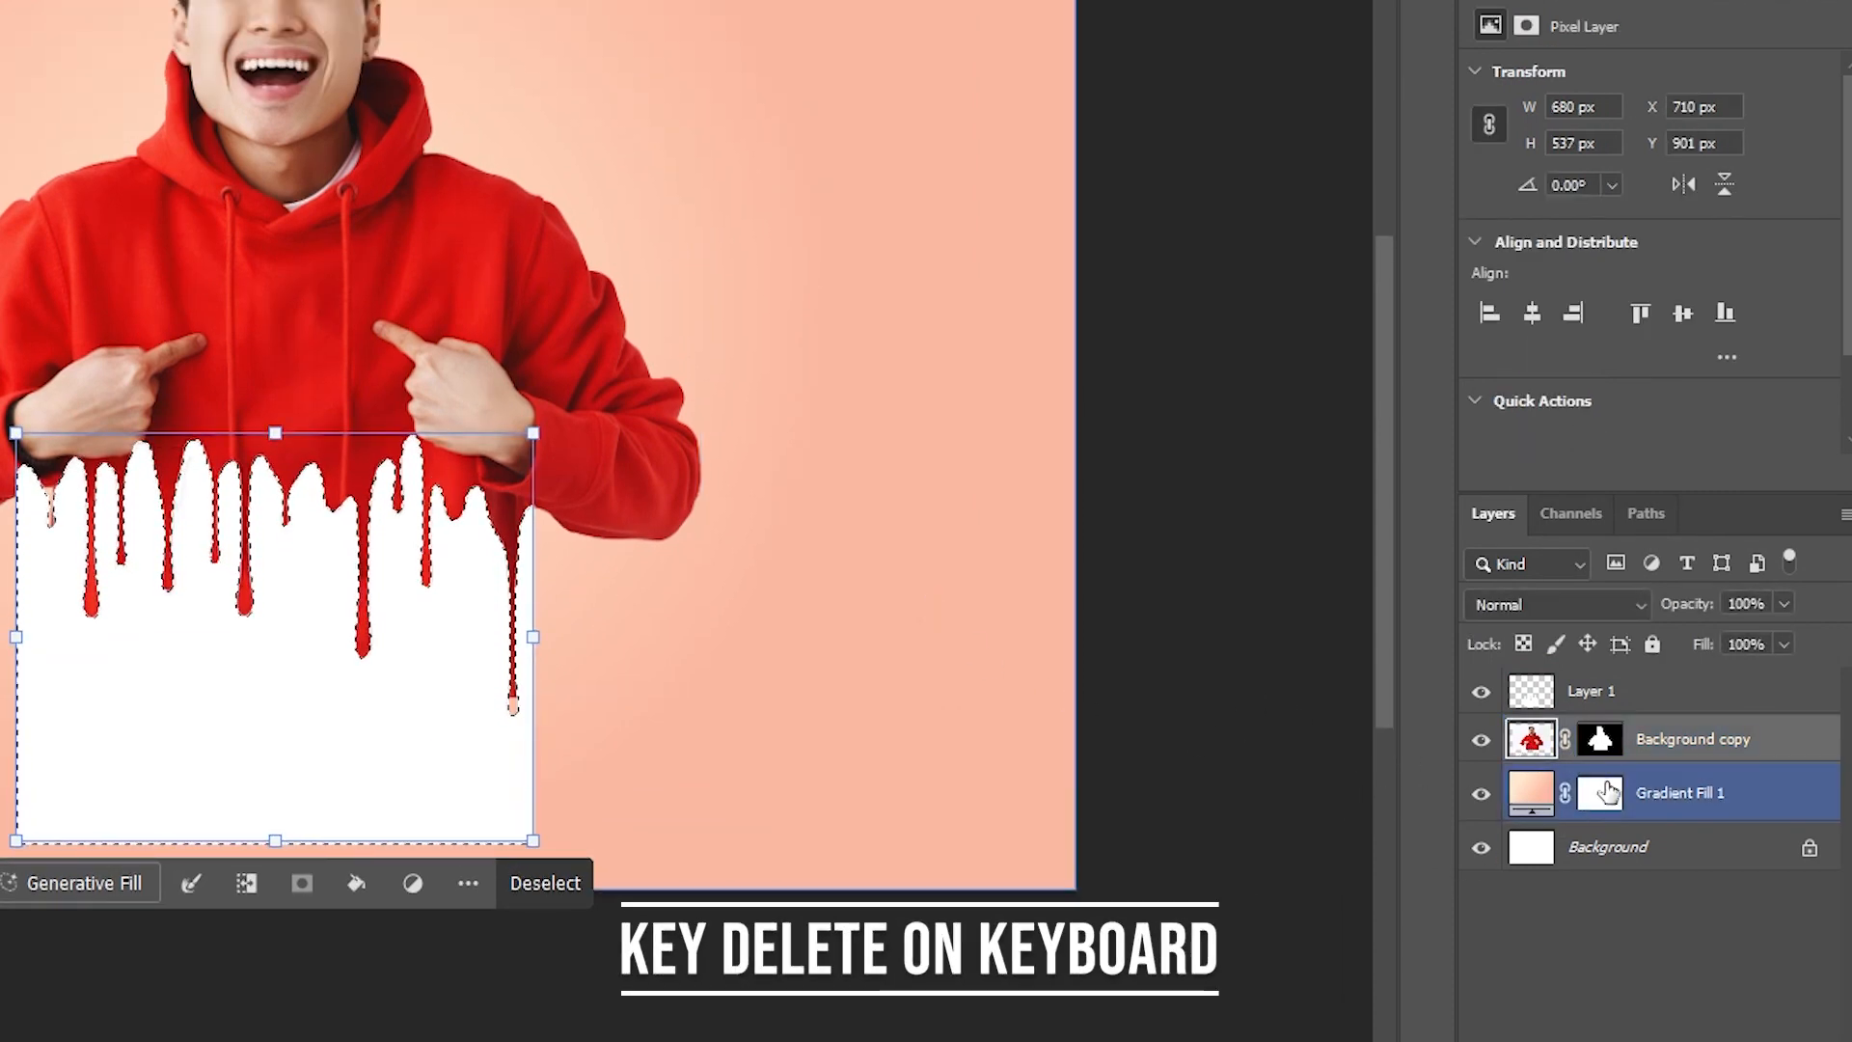
key(alt+bracketright)
key(alt+bracketright)
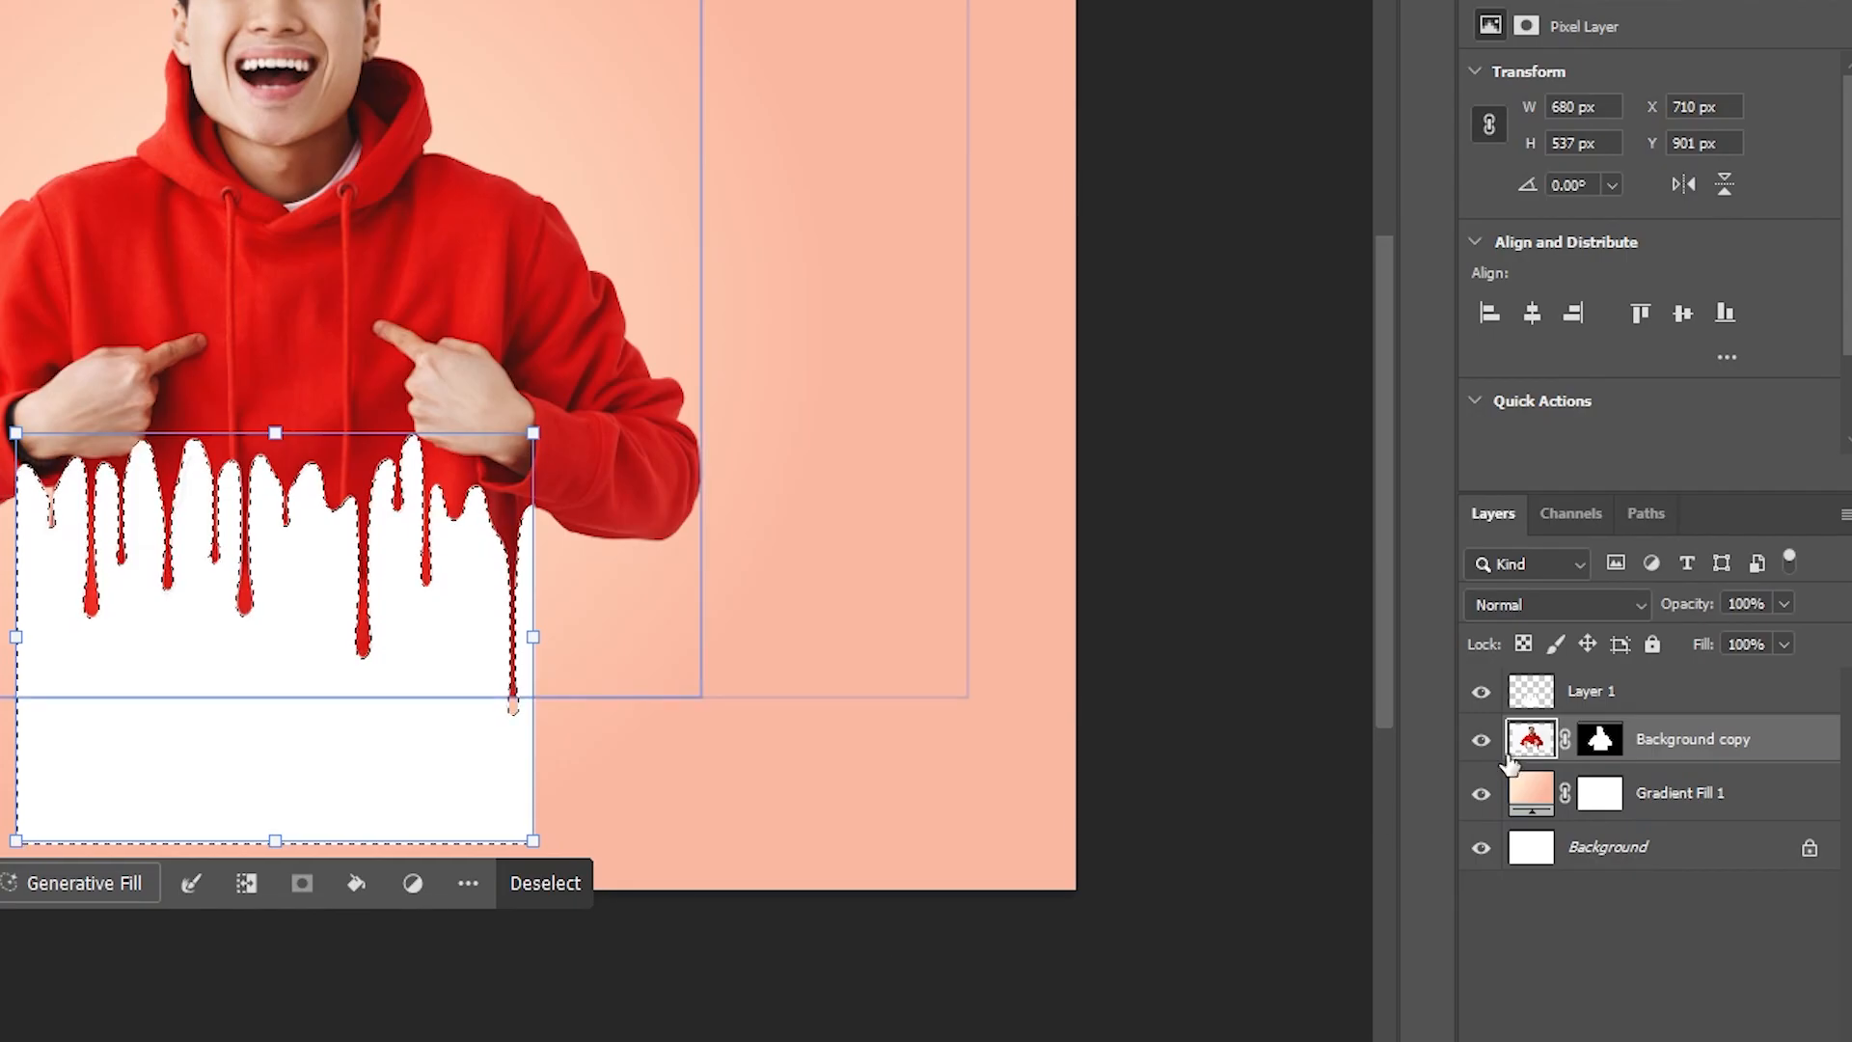
Hide Layer 1 and clear the selection.
click(1481, 693)
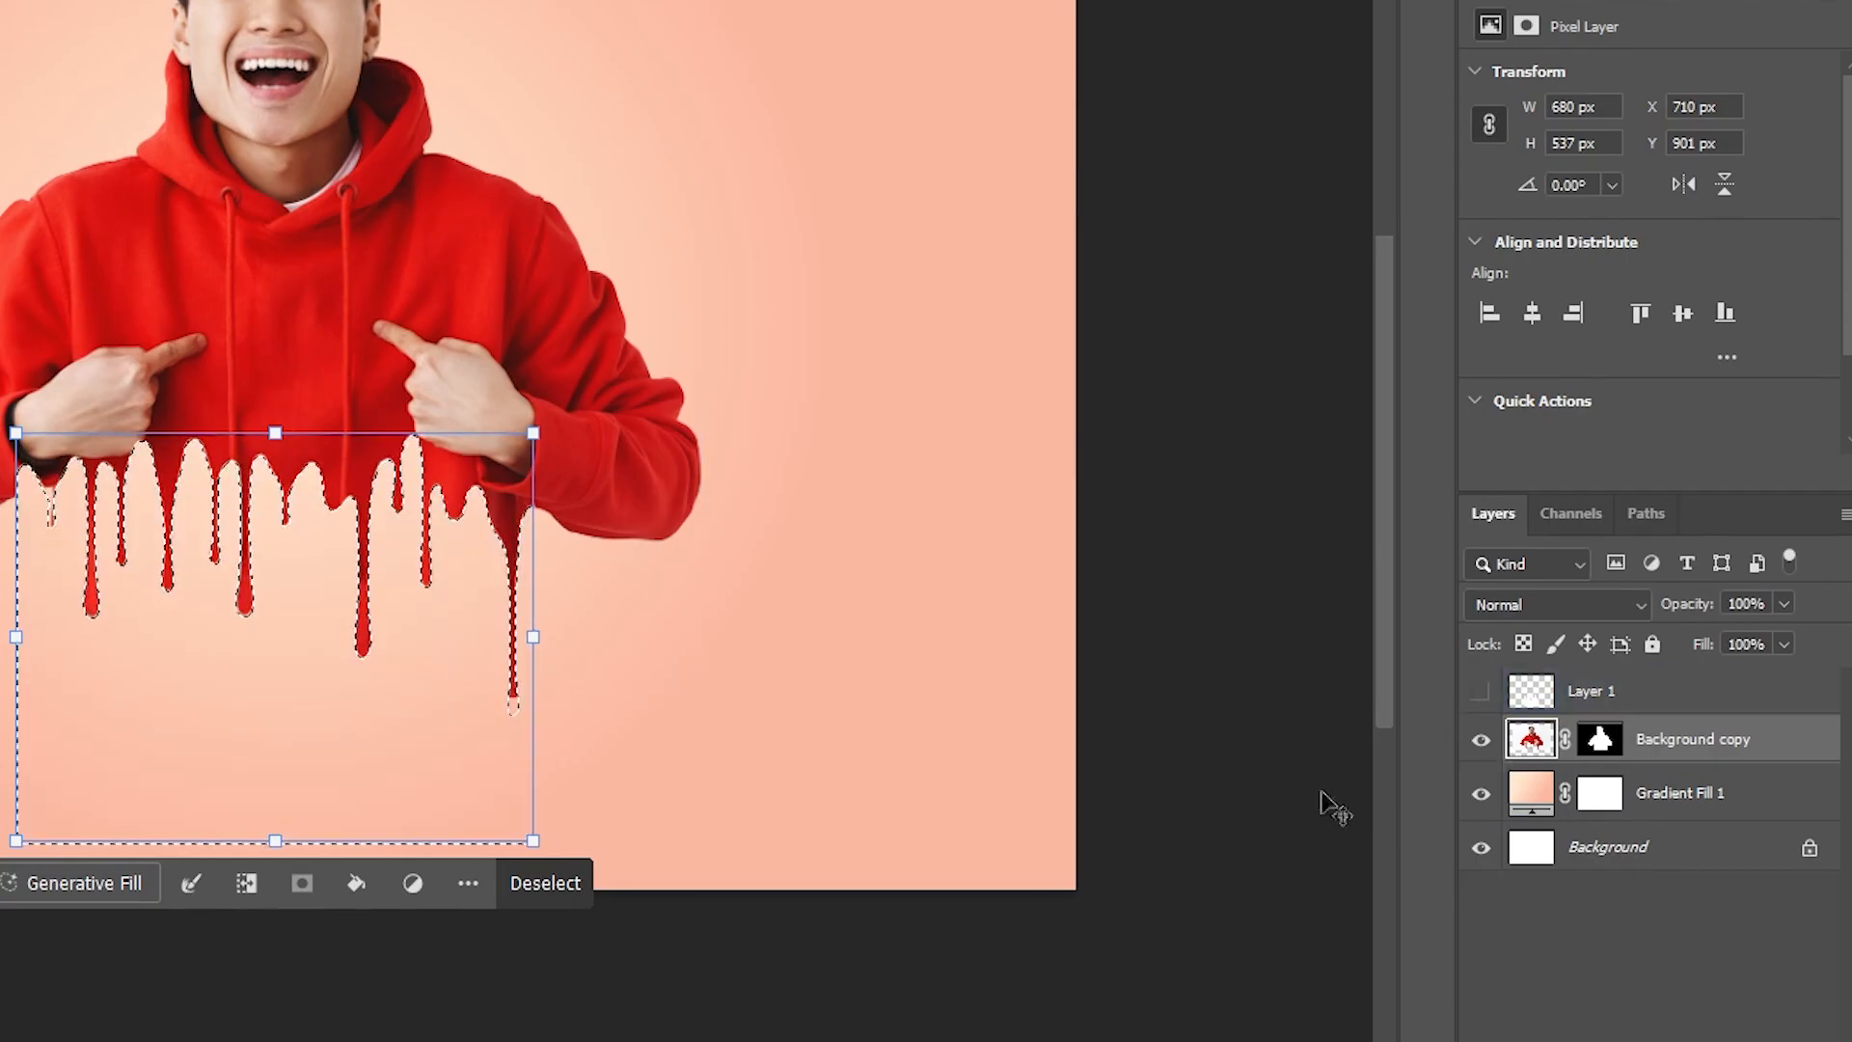
key(alt+bracketleft)
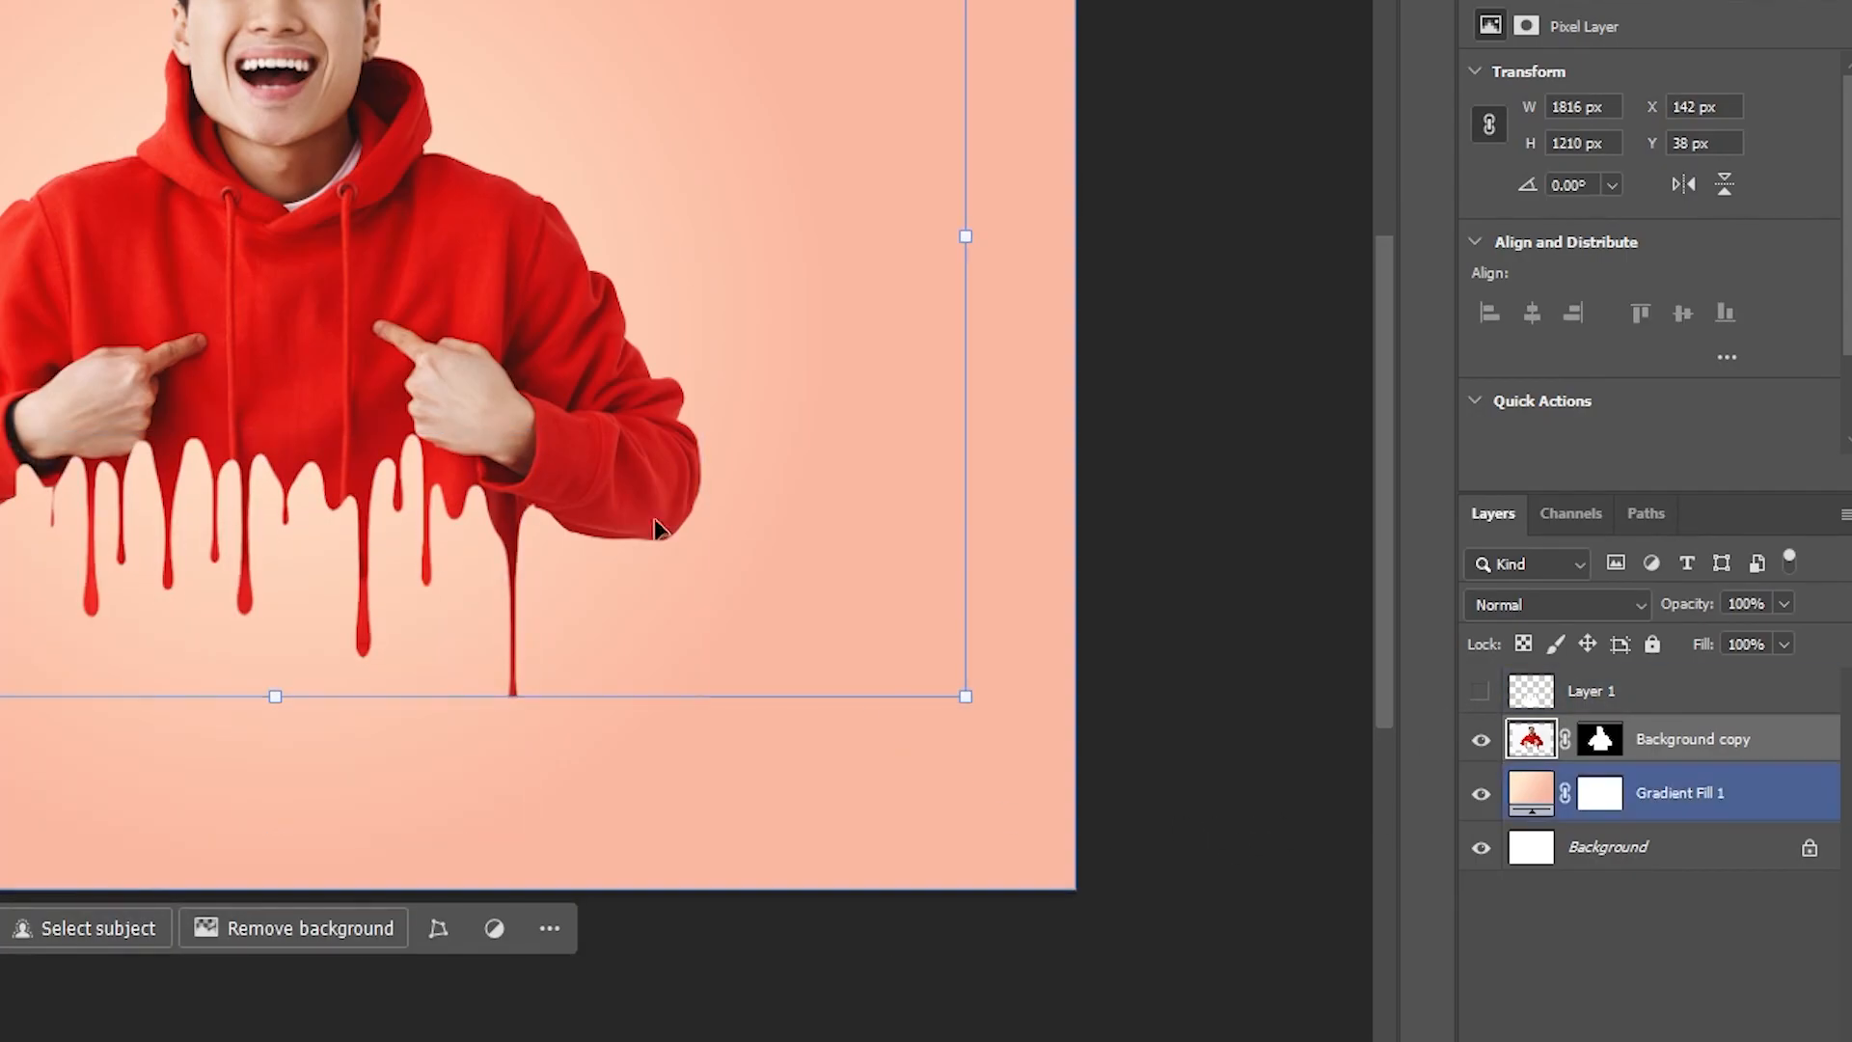
scroll(633, 499, down, 3)
Add a new empty layer directly above Gradient Fill 1, beneath the man.
key(alt+bracketright)
key(alt+bracketleft)
key(alt+bracketright)
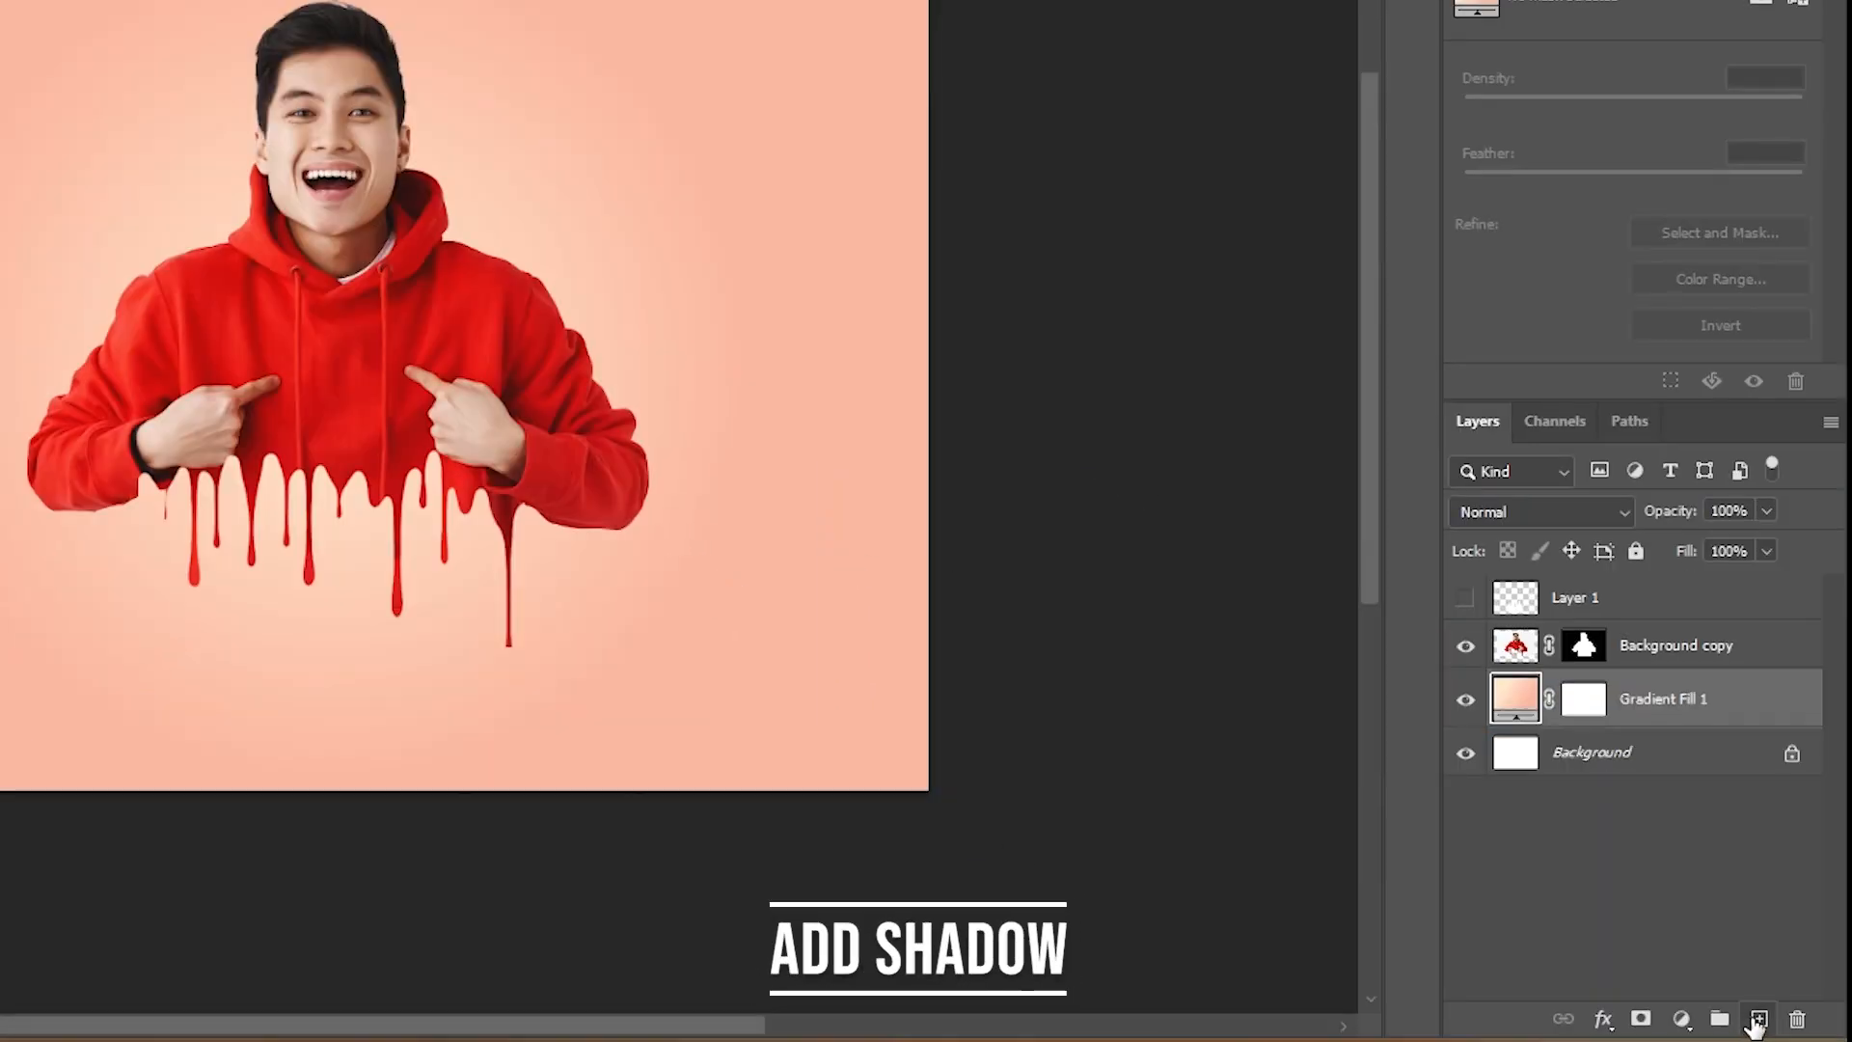
click(1756, 1021)
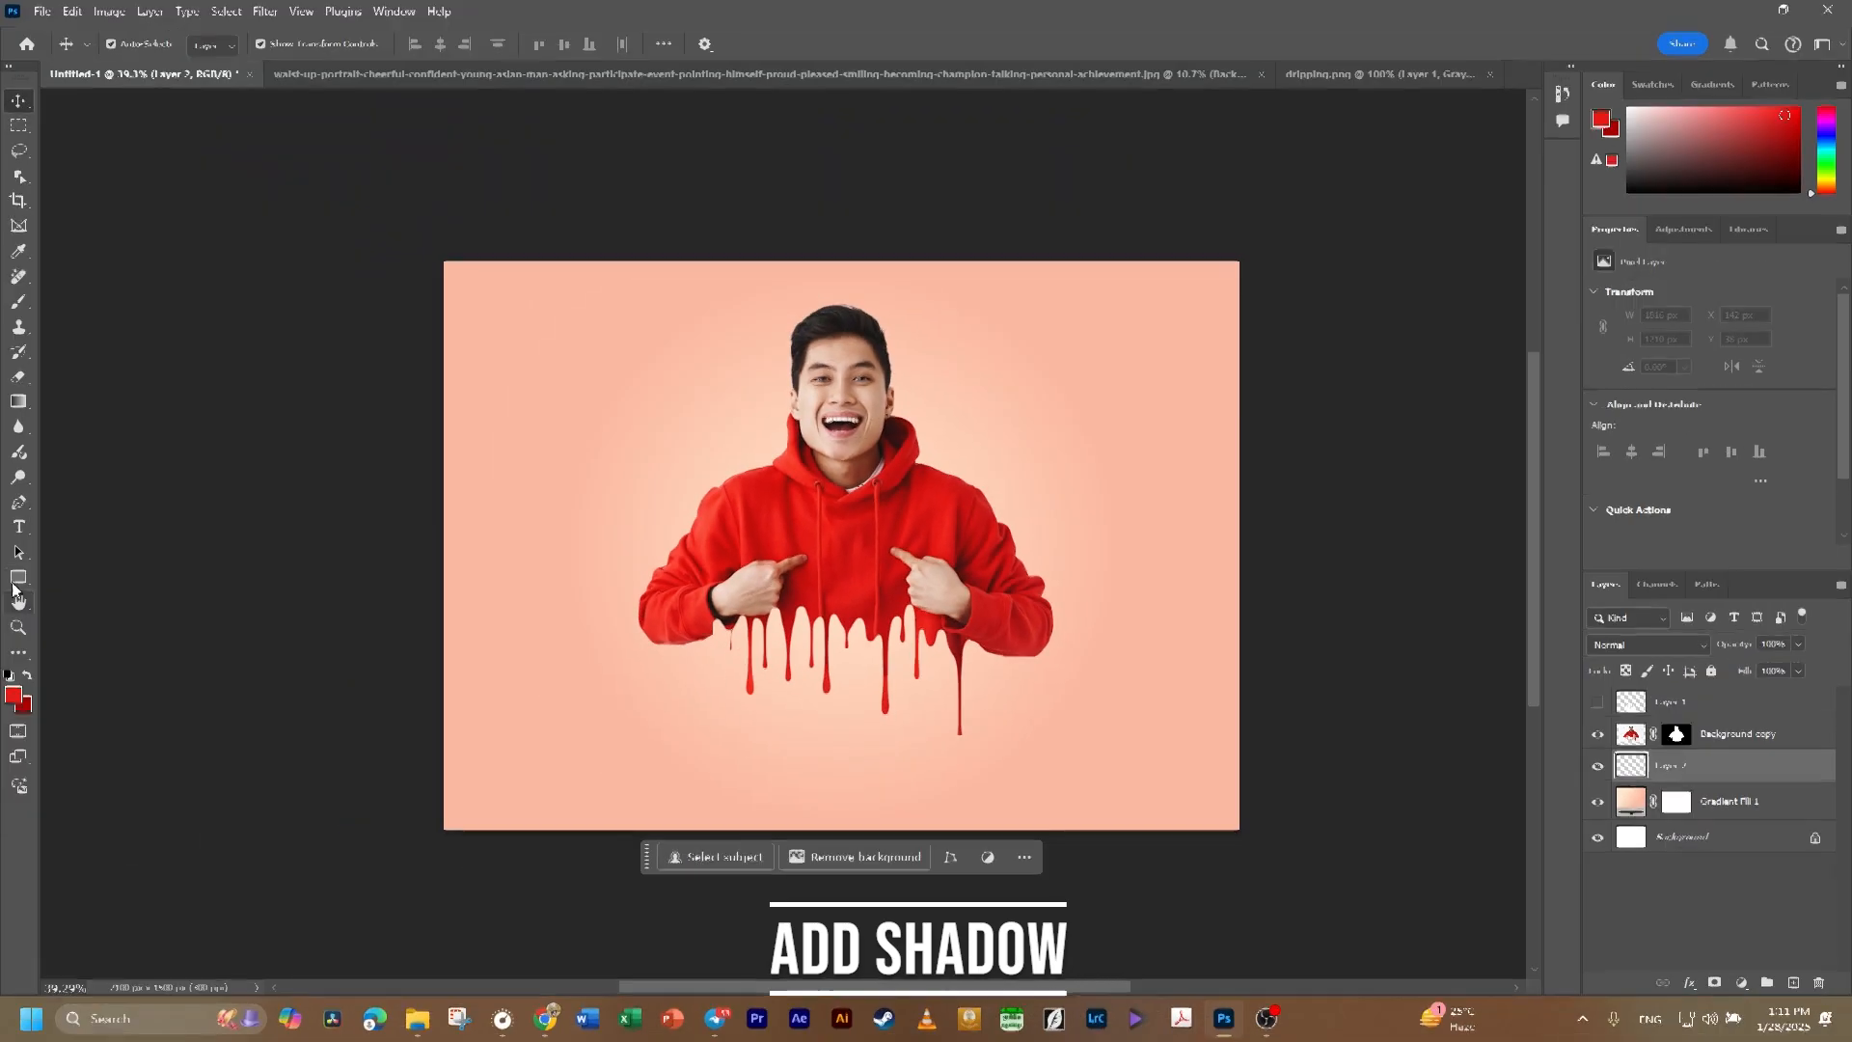
Choose the Brush tool with the Soft Round preset from General Brushes.
click(18, 307)
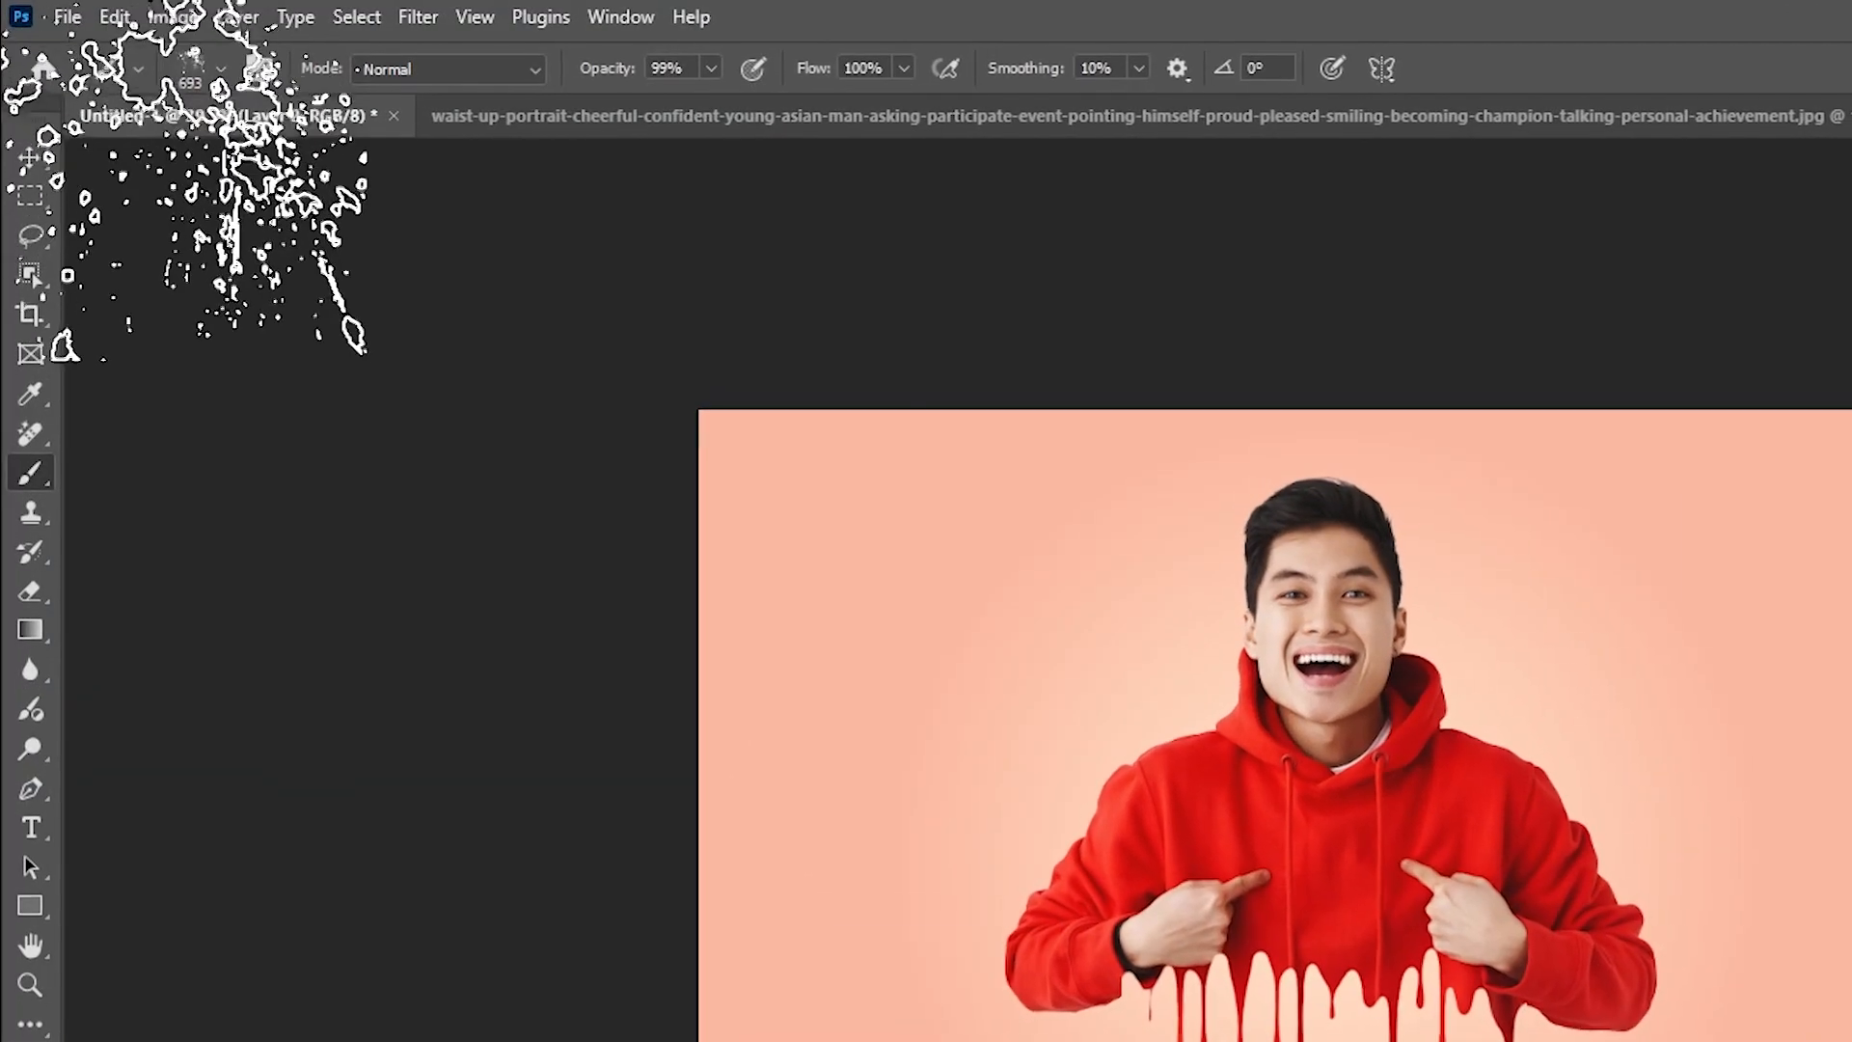
click(204, 74)
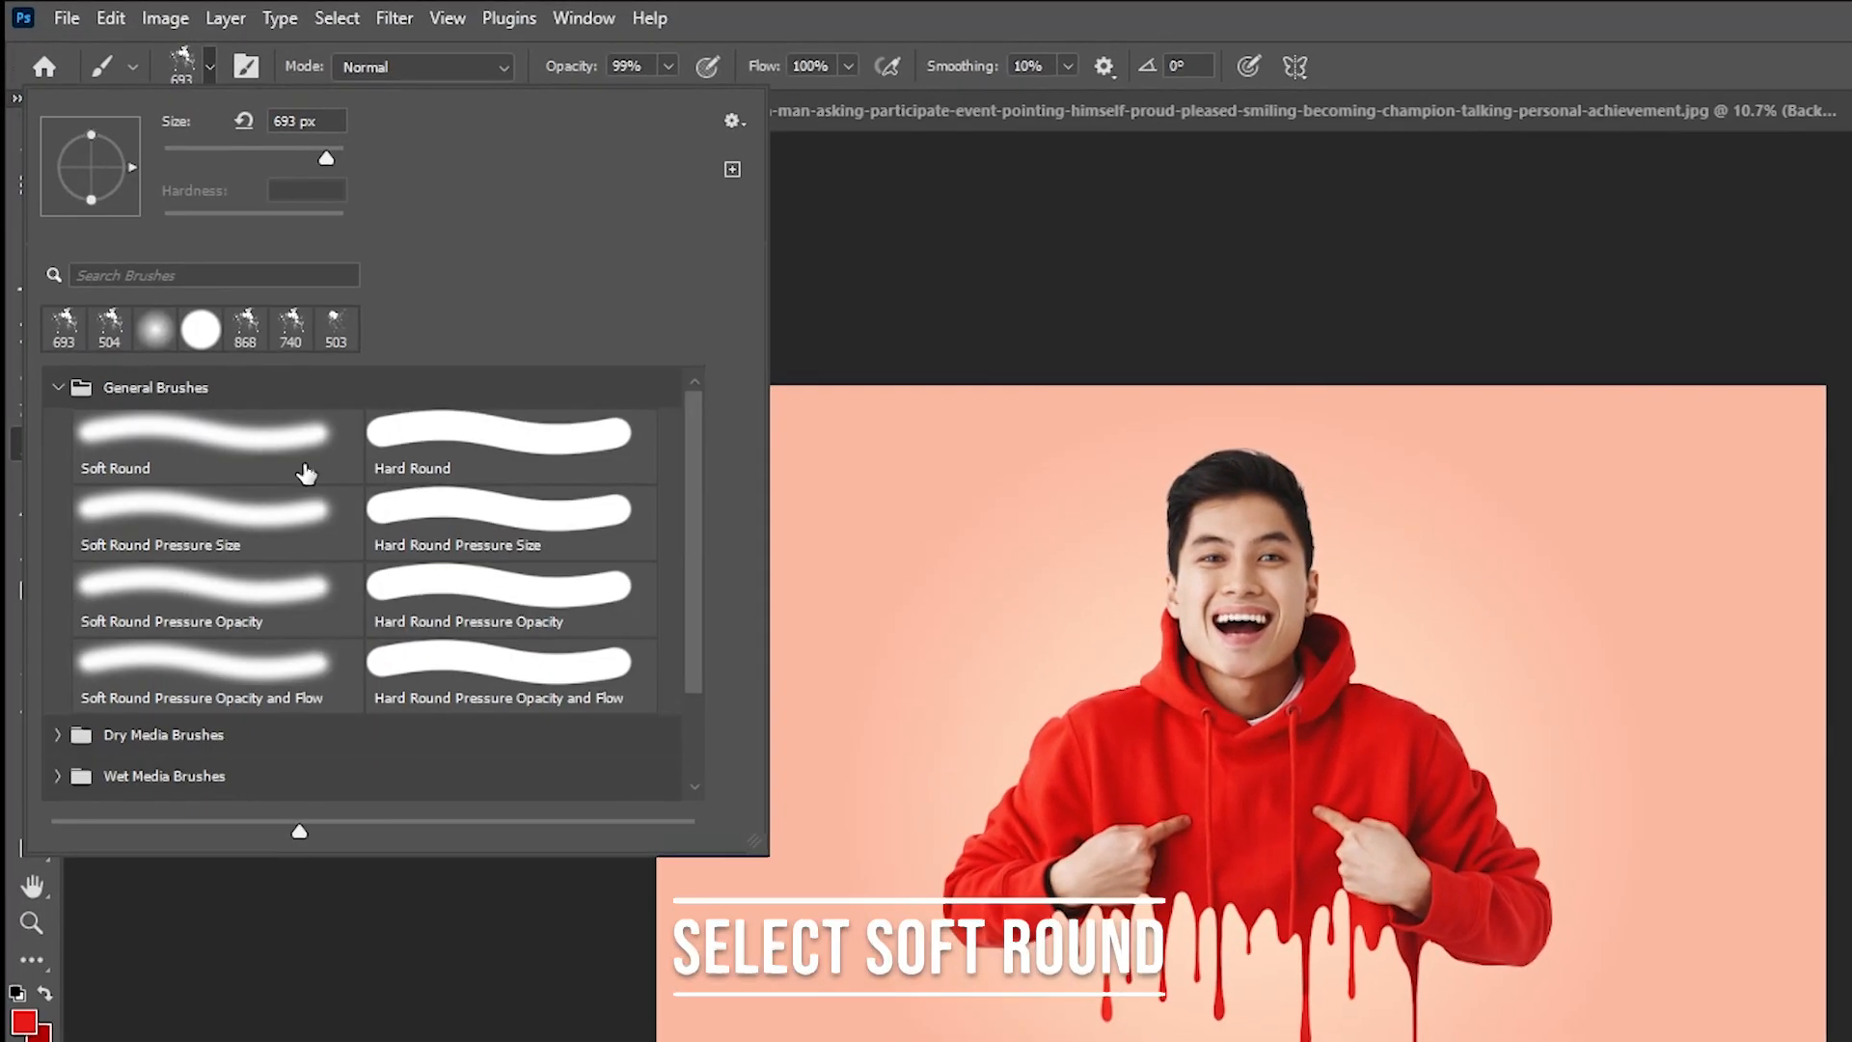
click(287, 462)
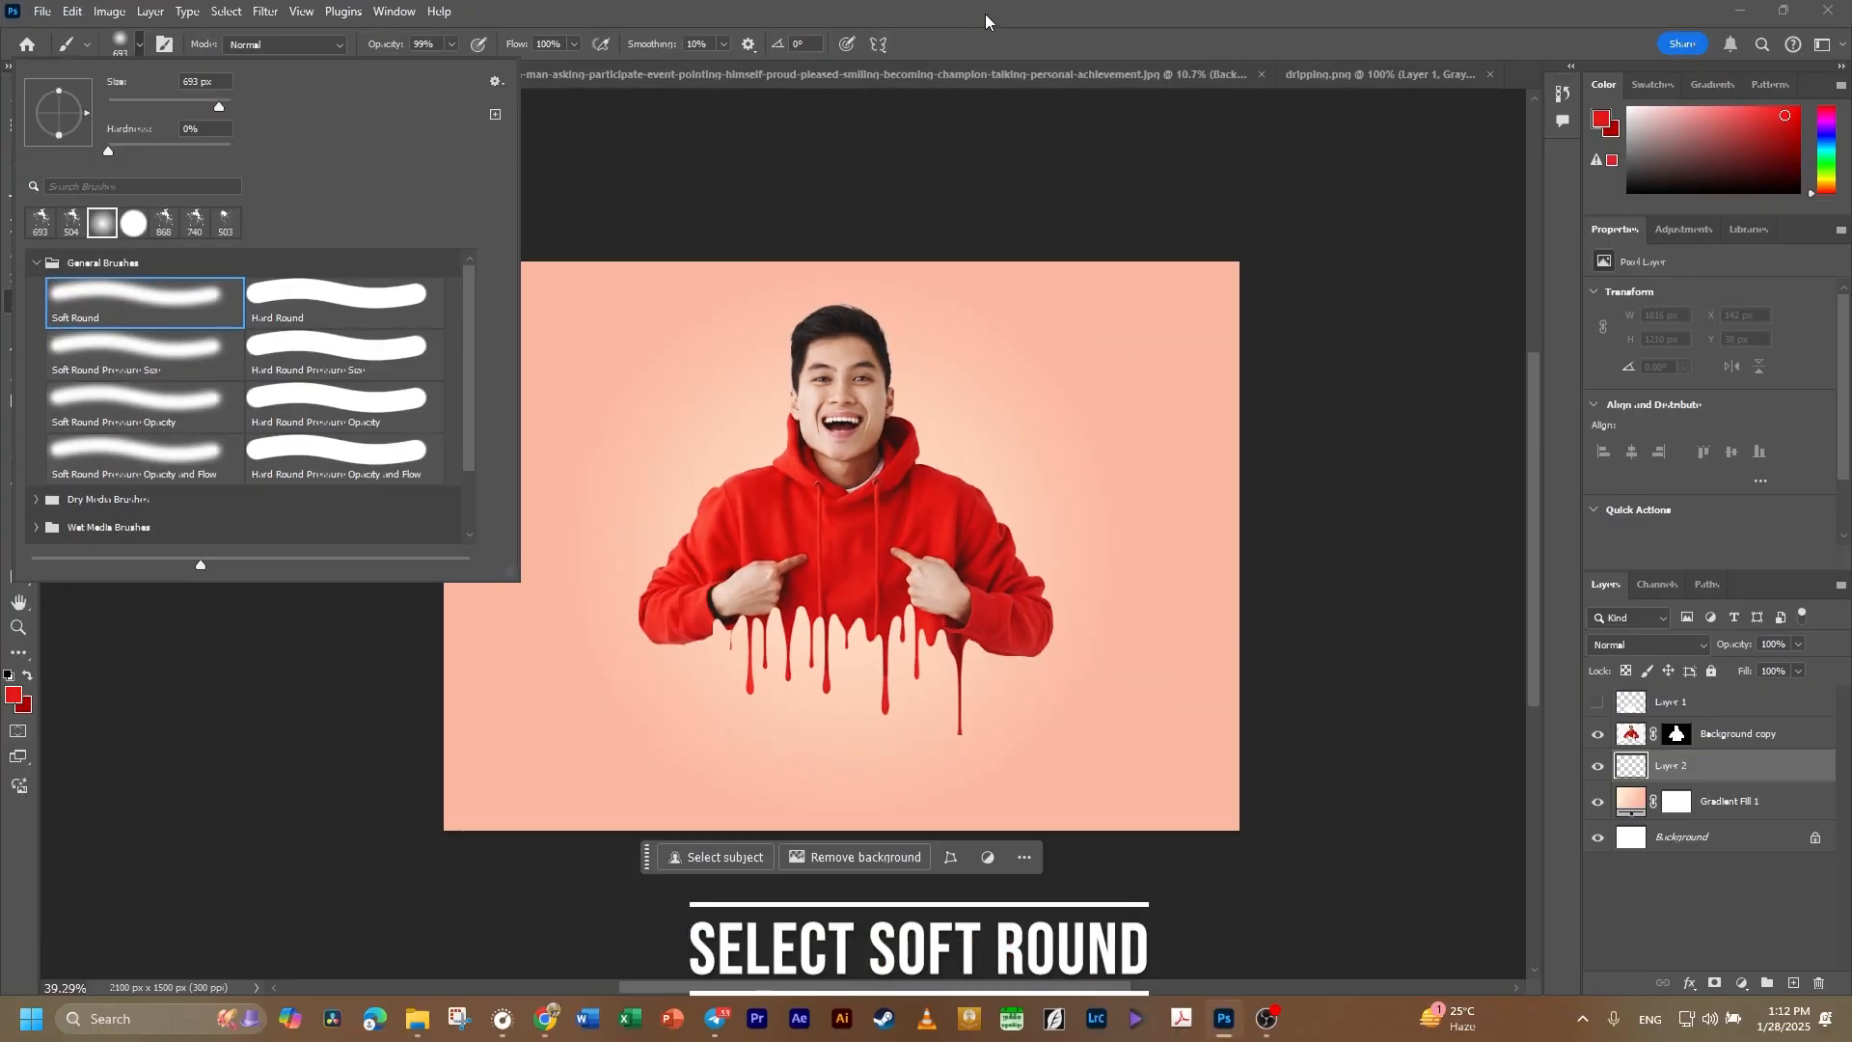
key(Return)
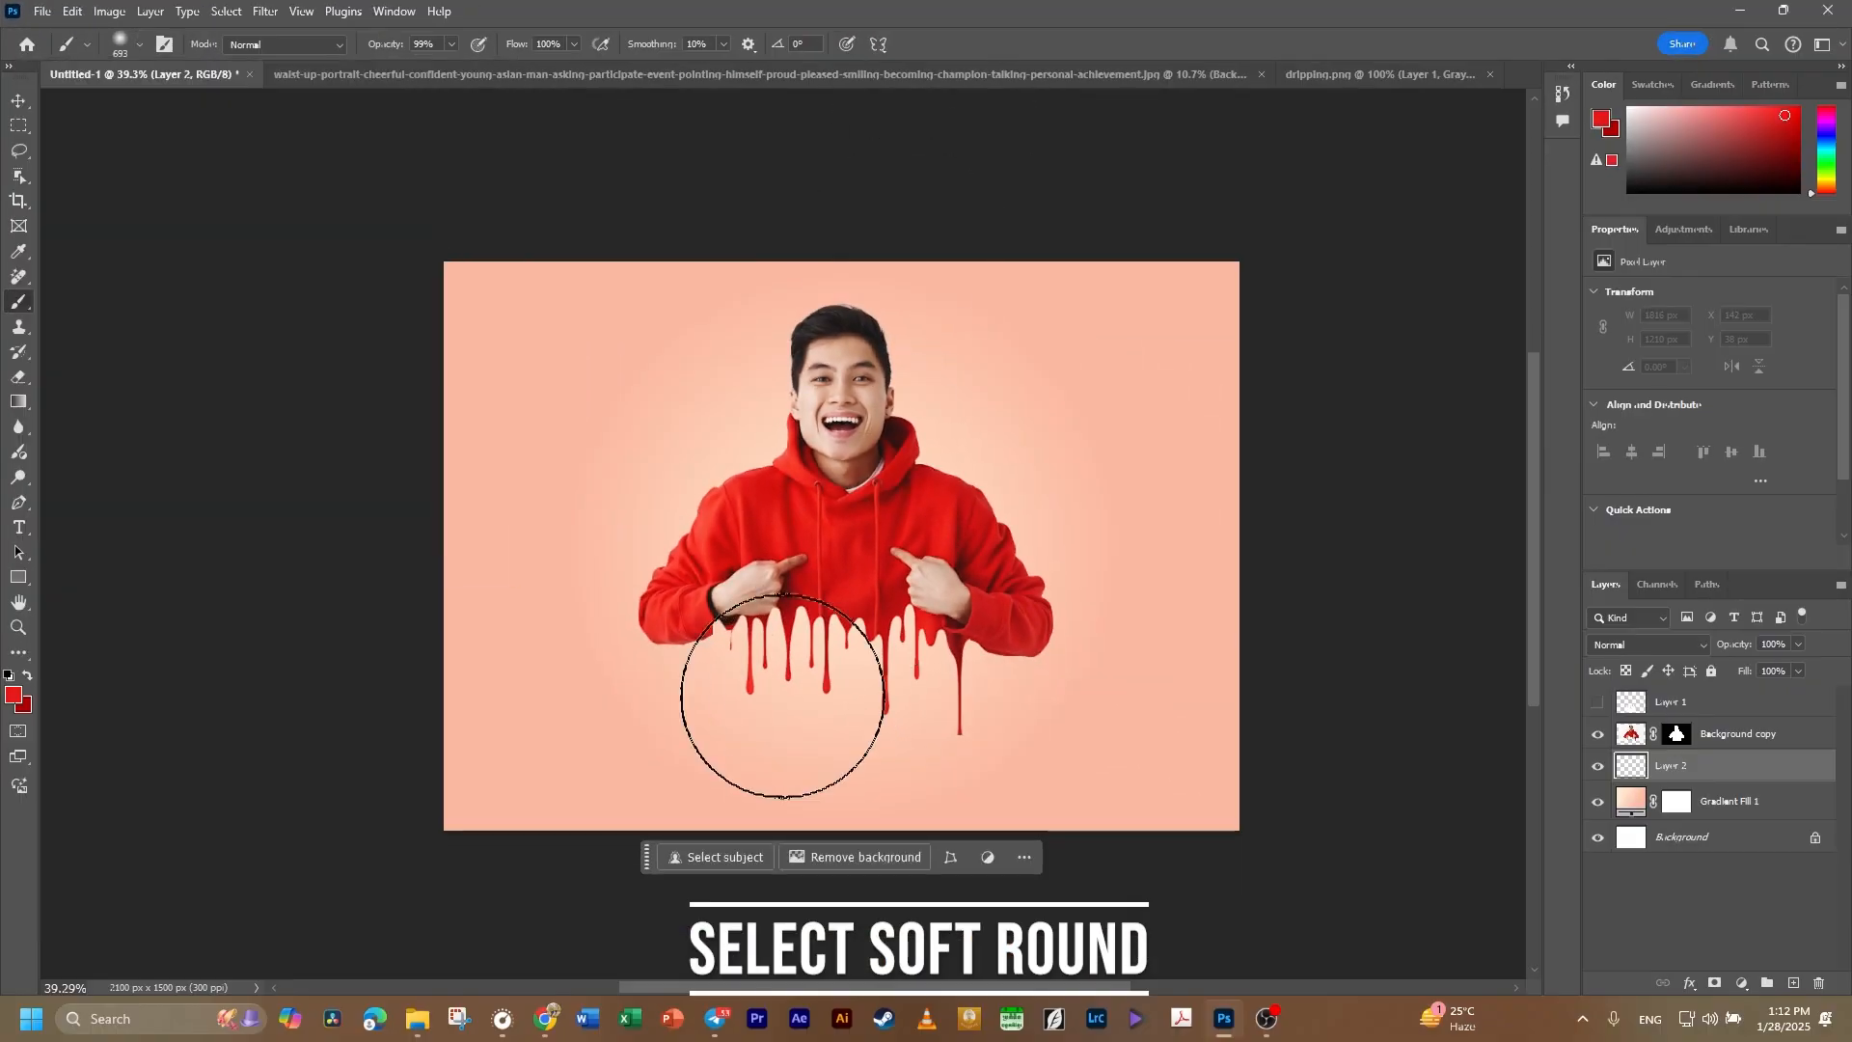
Set the foreground color to a dark red and paint a large soft spot behind the man on Layer 2 with a 937 px brush.
click(13, 695)
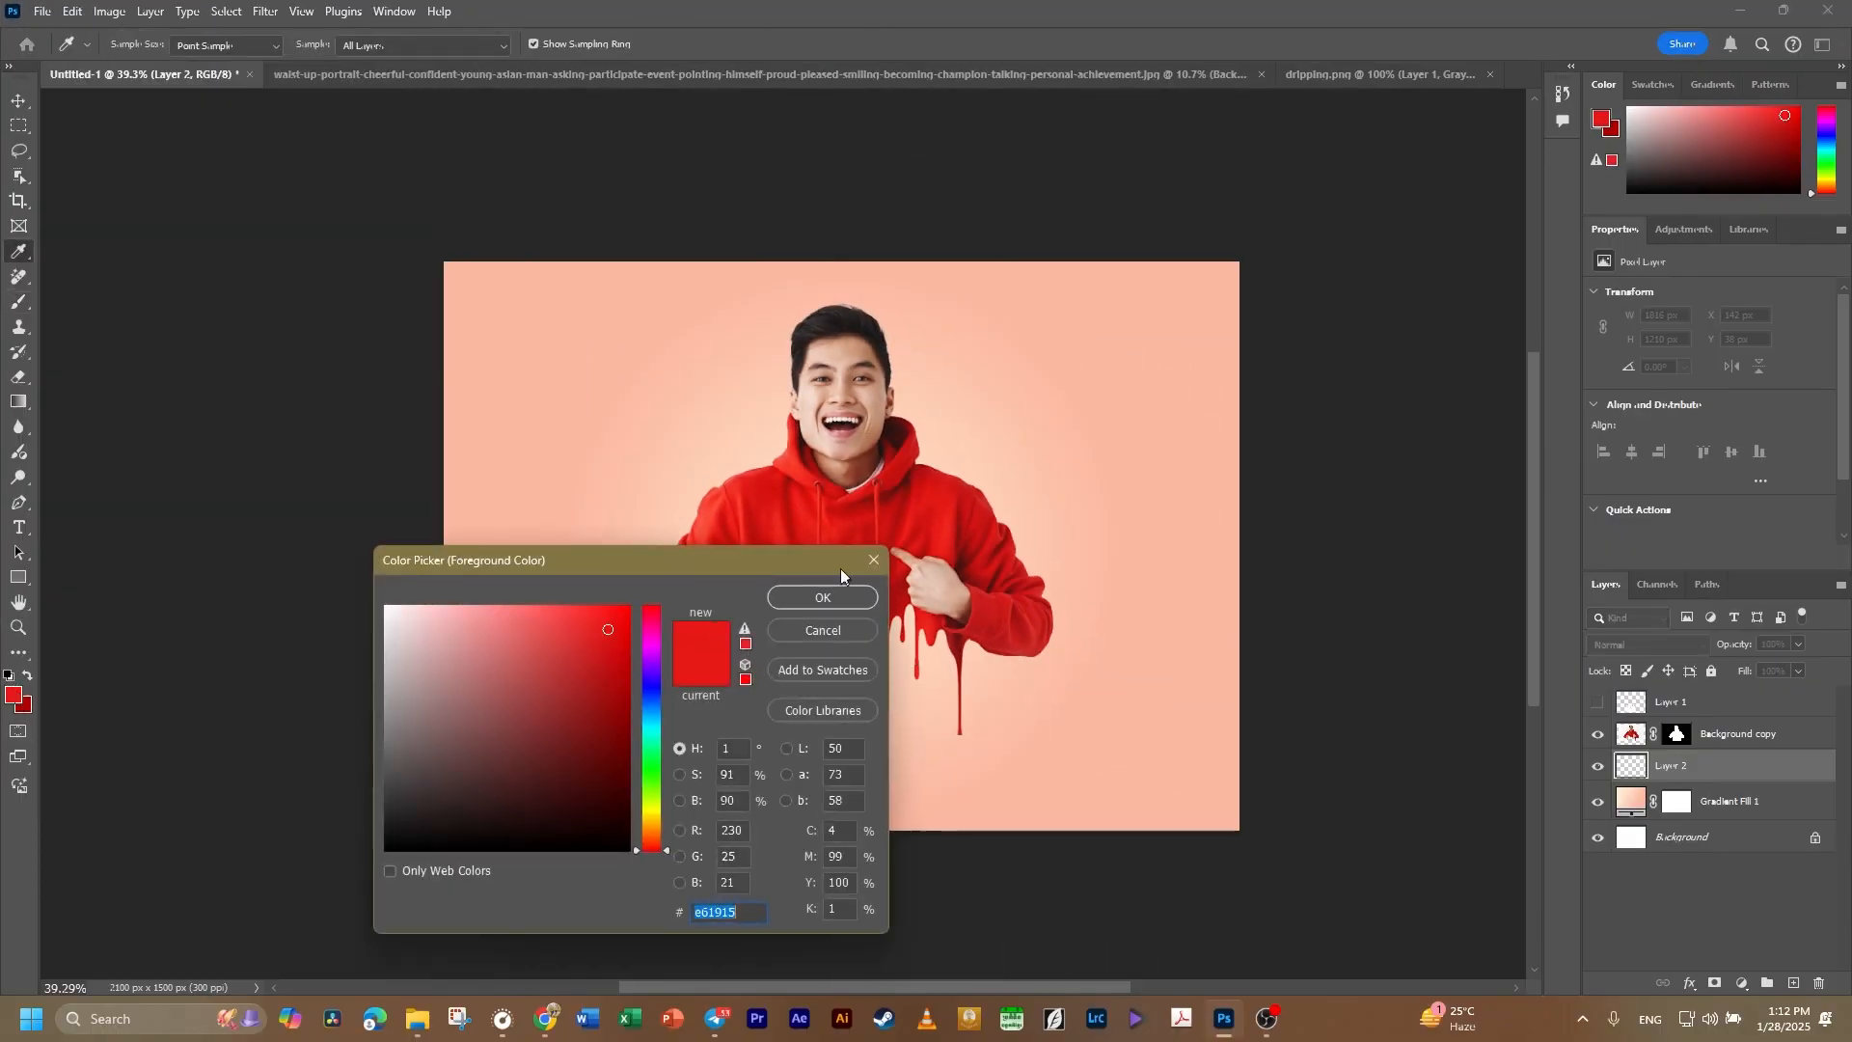
drag(728, 569, 503, 586)
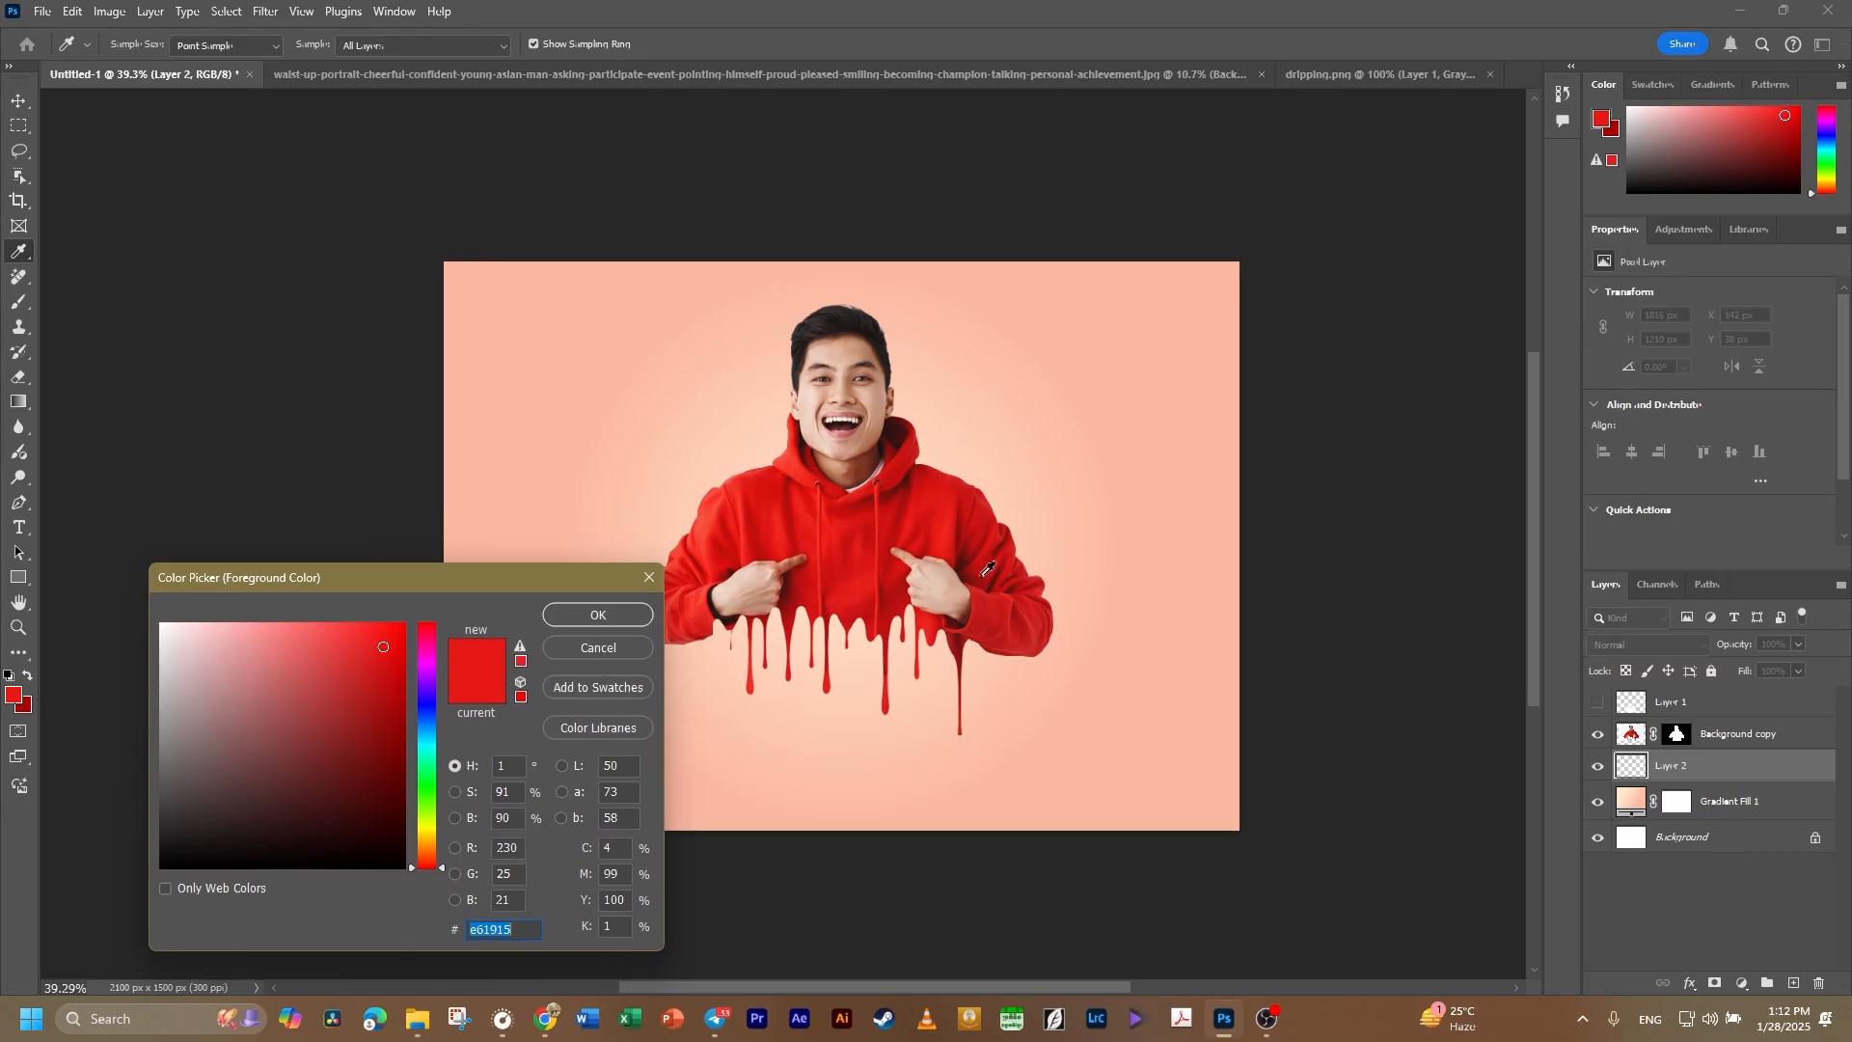
click(598, 616)
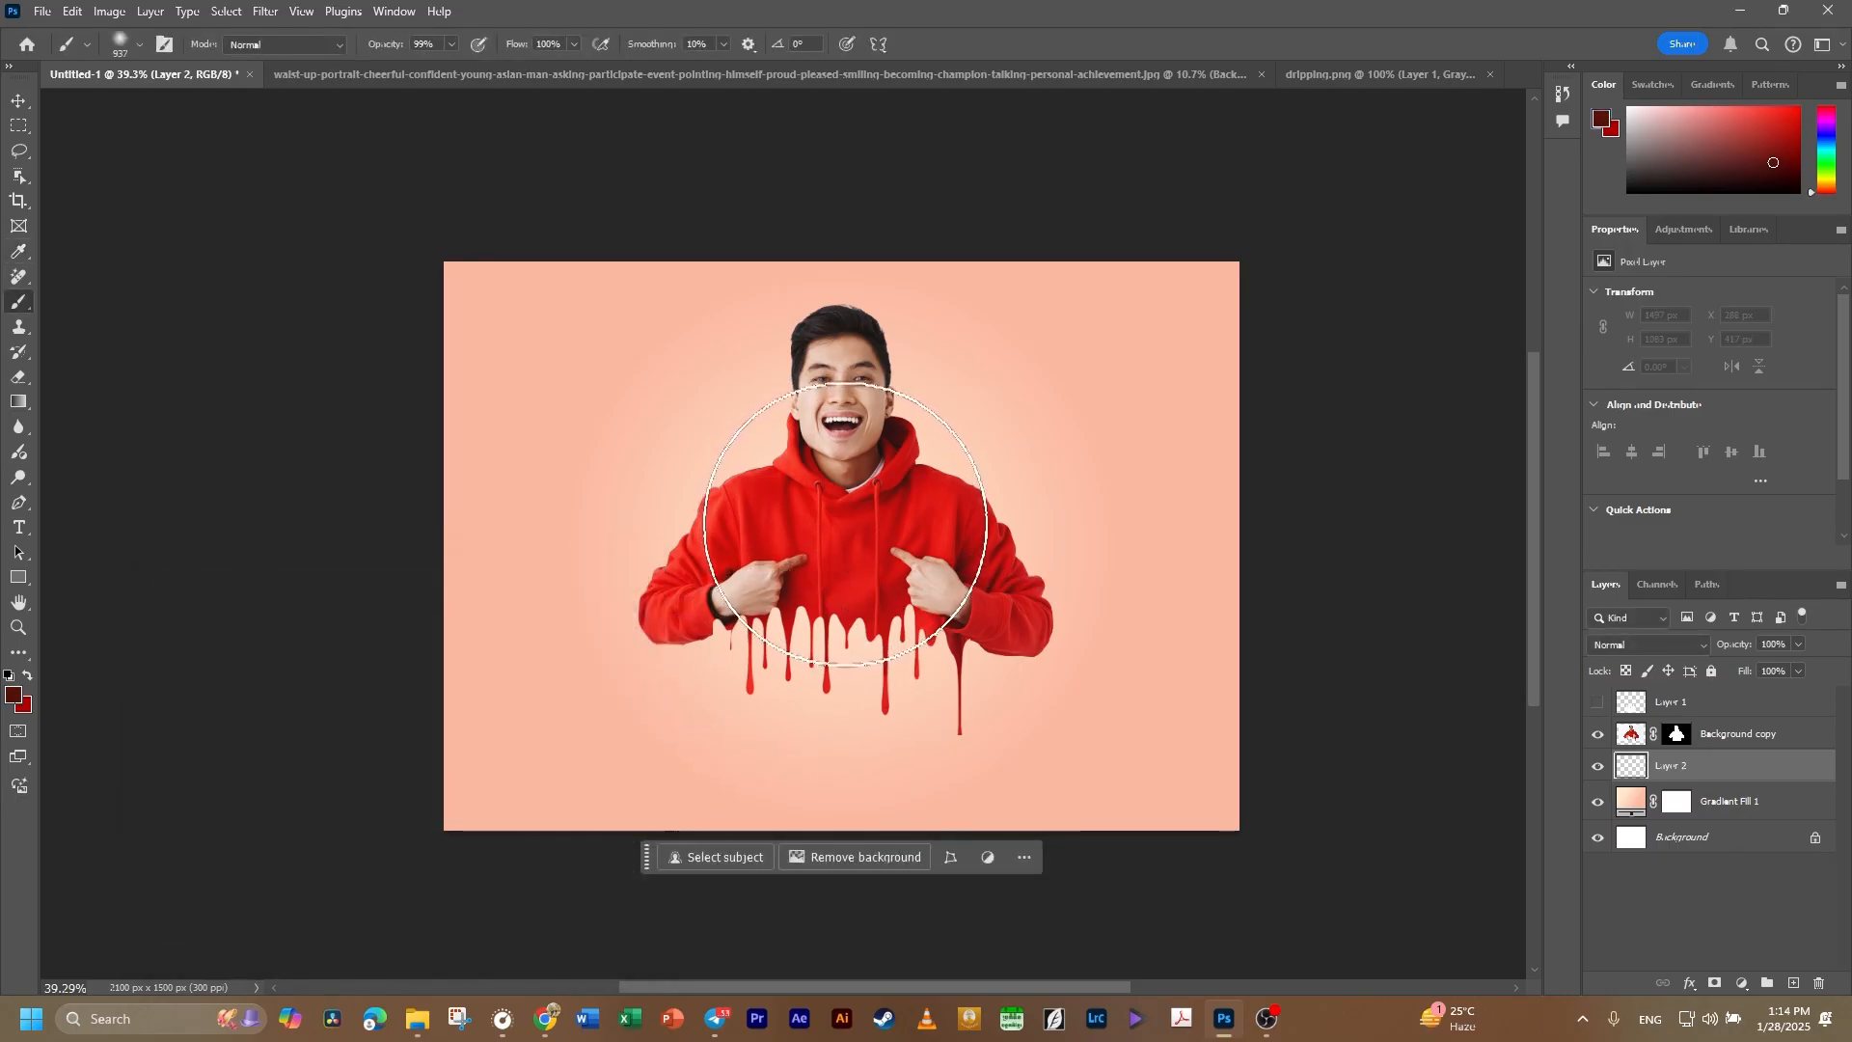
drag(846, 518, 891, 614)
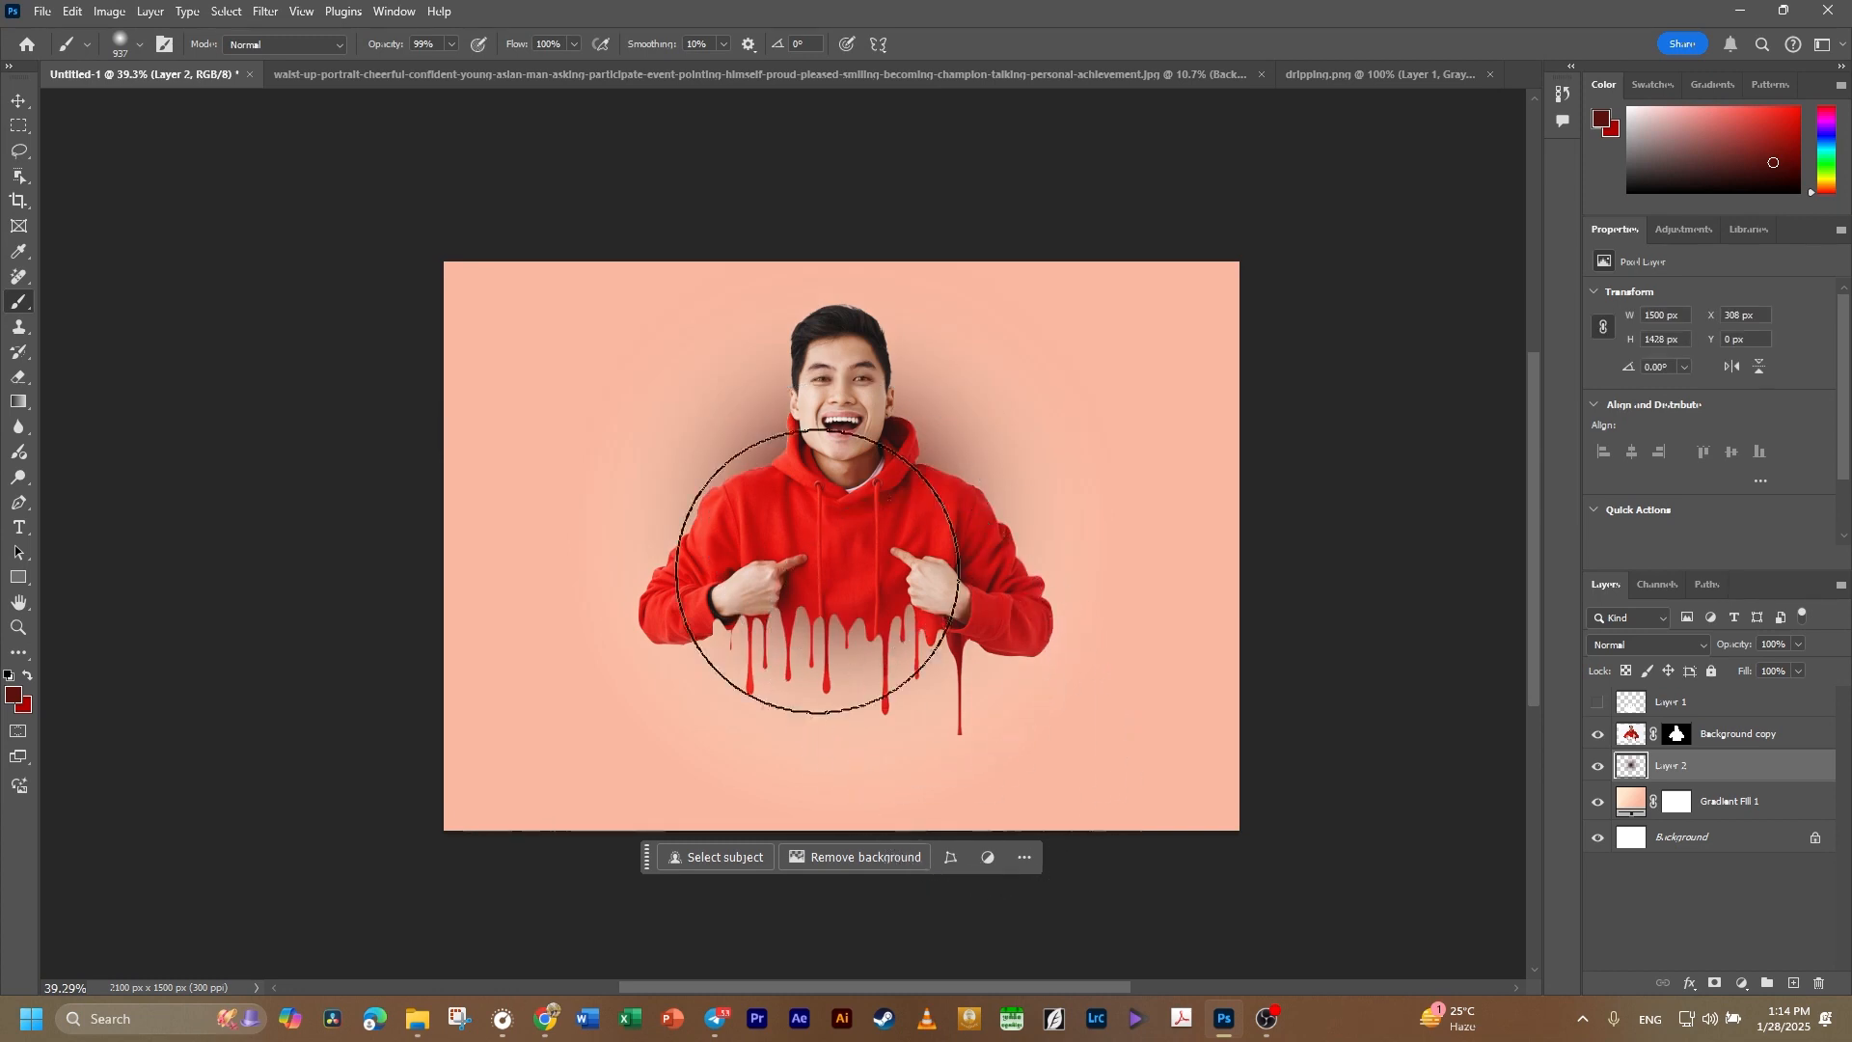
Squash the painted spot on Layer 2 into a flat, wide shadow beneath the drips and lower the layer's opacity to 60%.
click(33, 100)
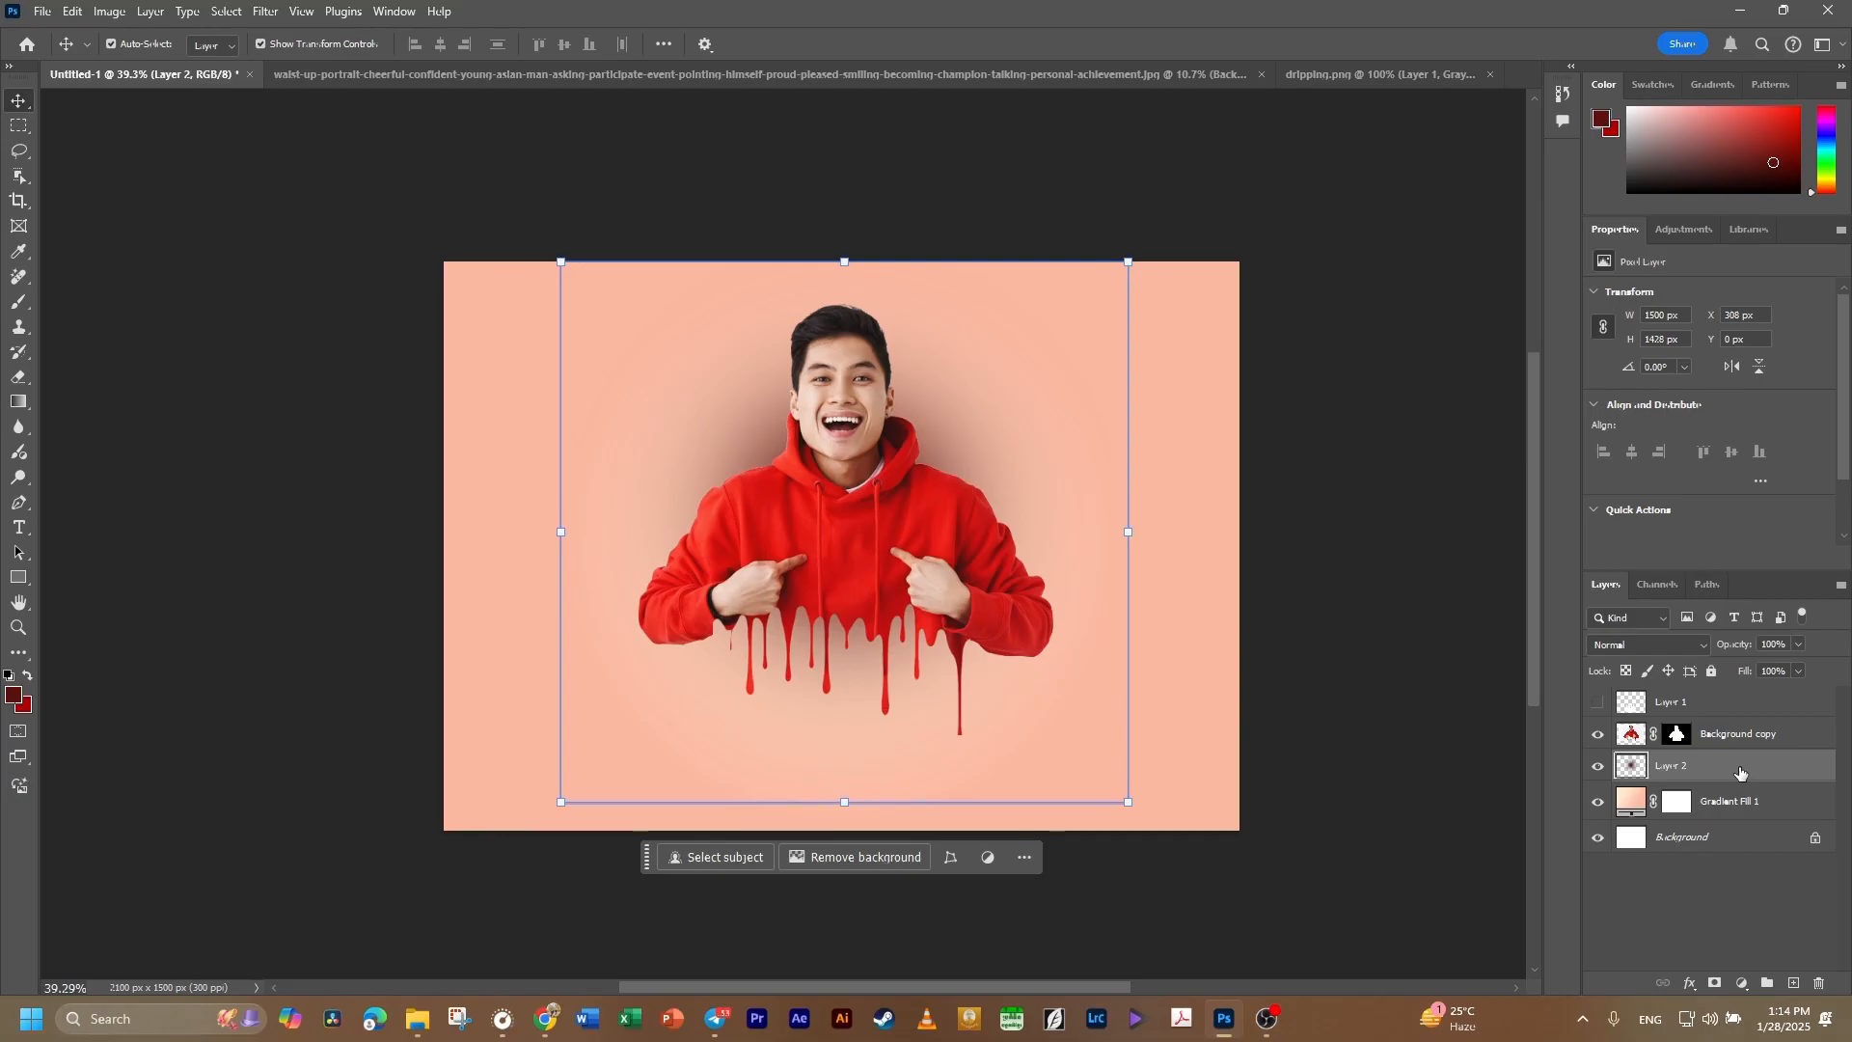
key(ctrl+t)
drag(847, 261, 866, 681)
click(955, 44)
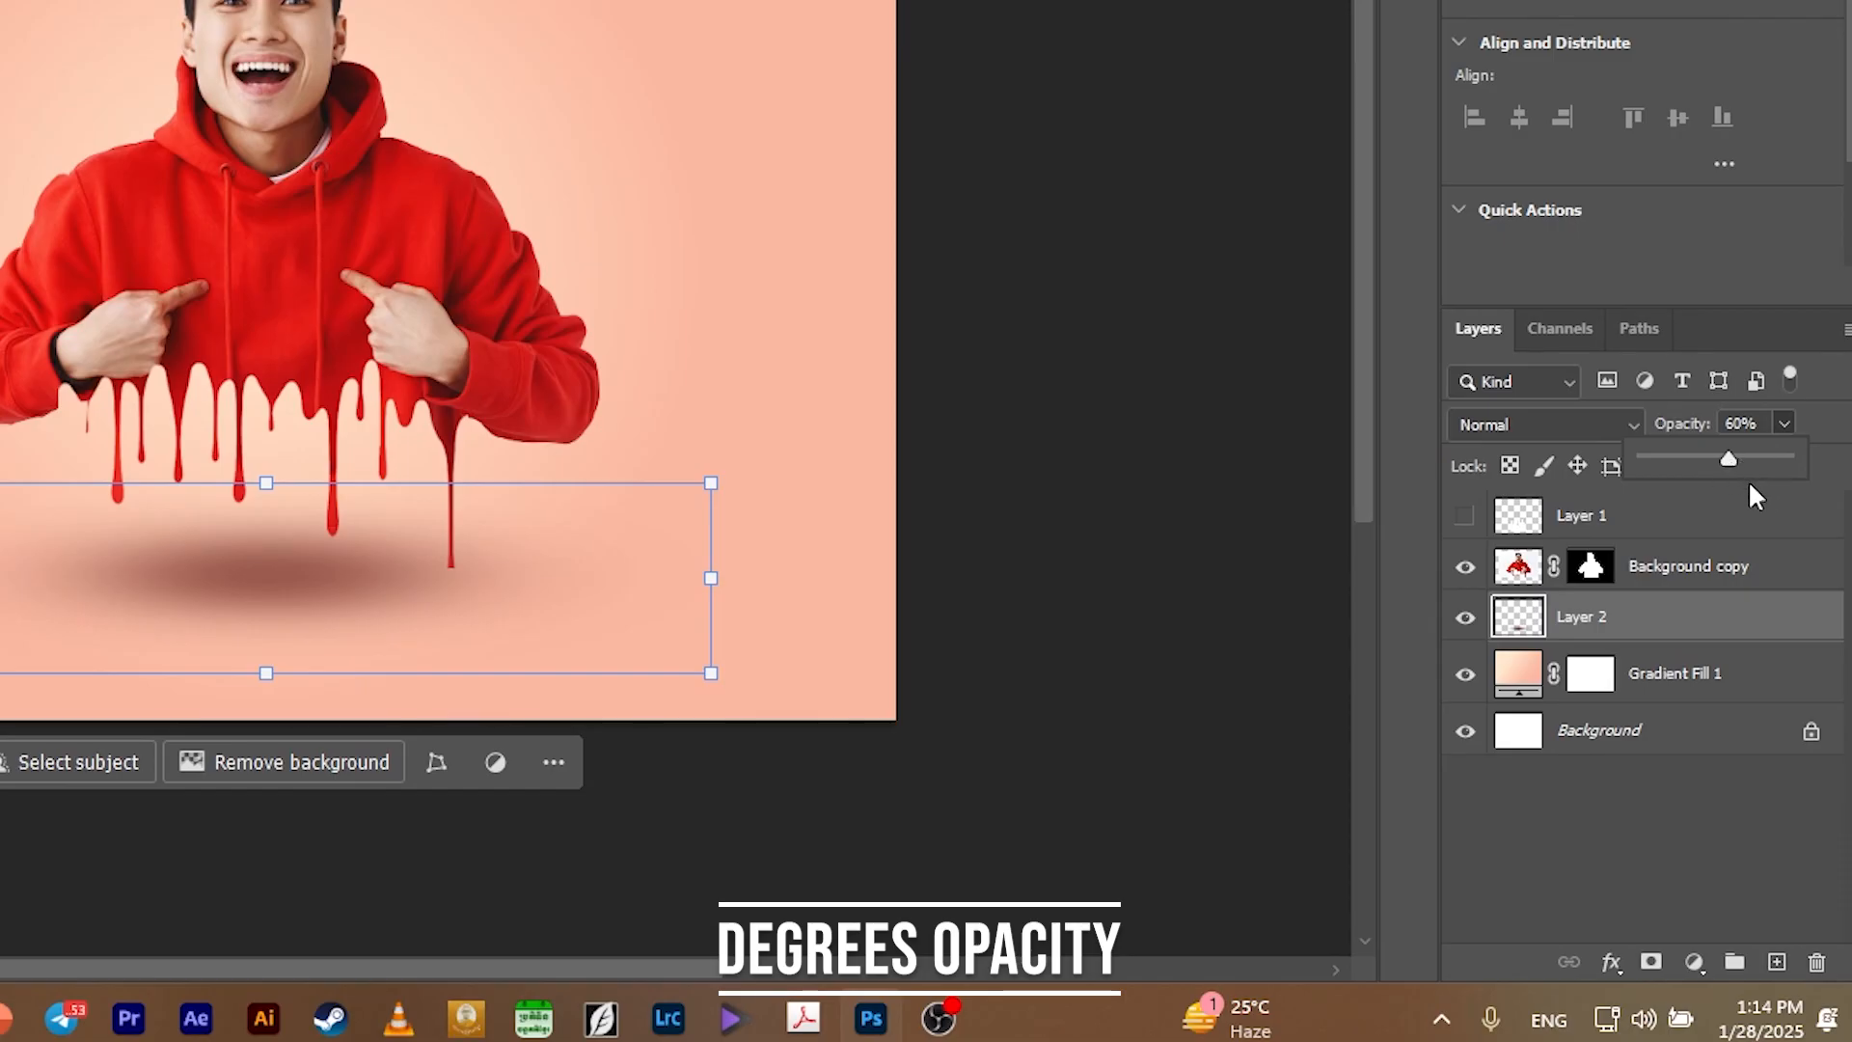
click(1270, 402)
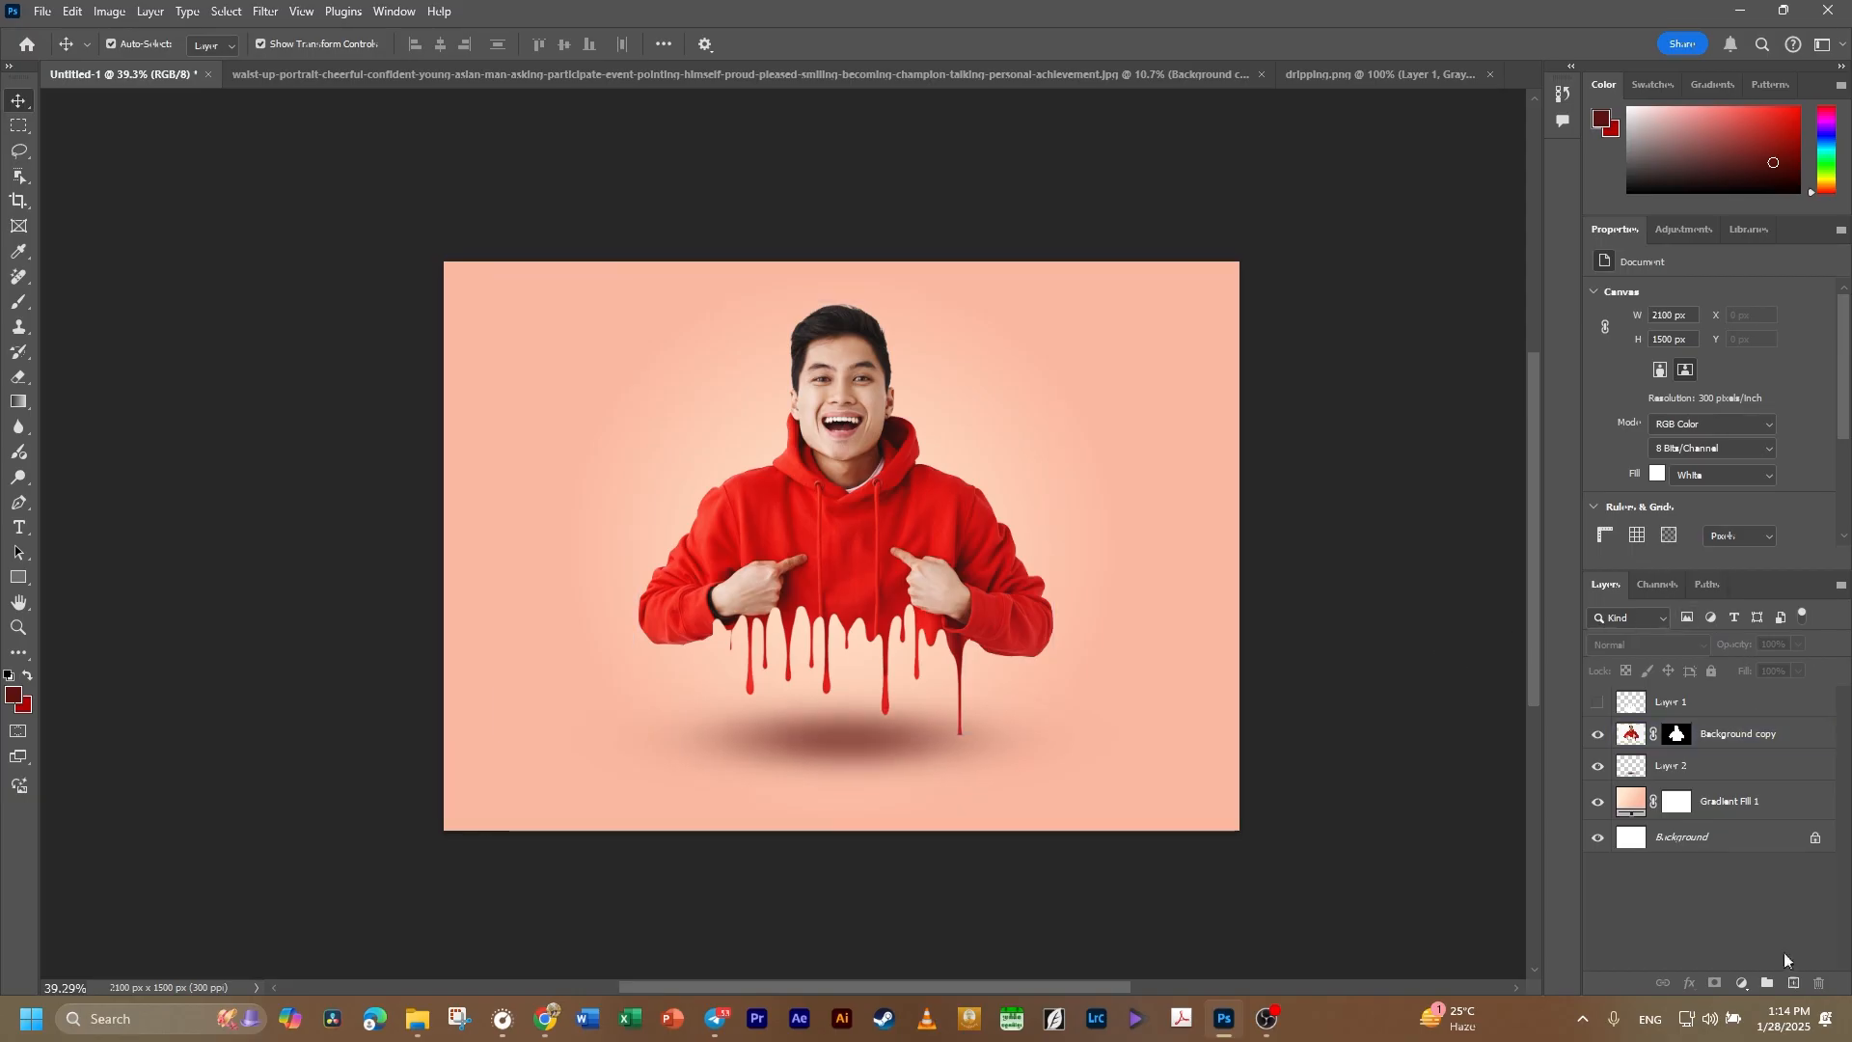
Add a new empty layer and place it between Background copy and Layer 2.
click(1794, 982)
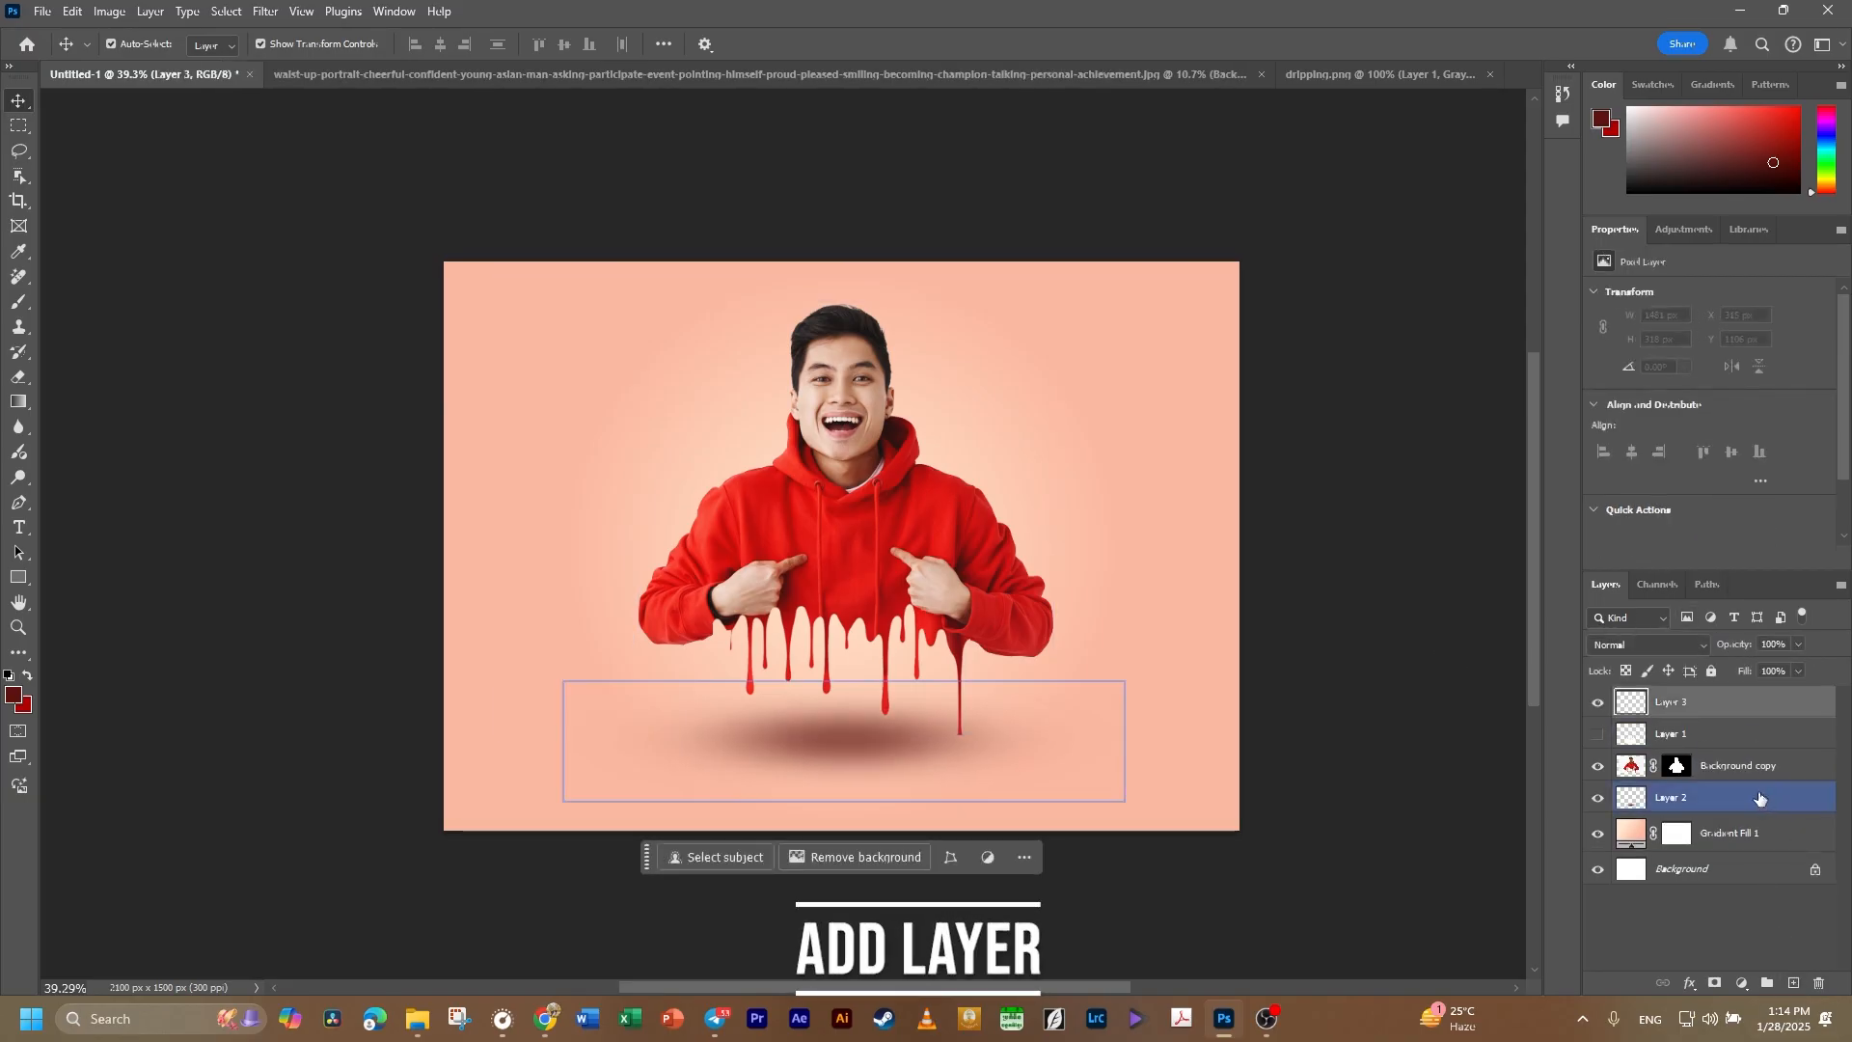
drag(1734, 722, 1728, 781)
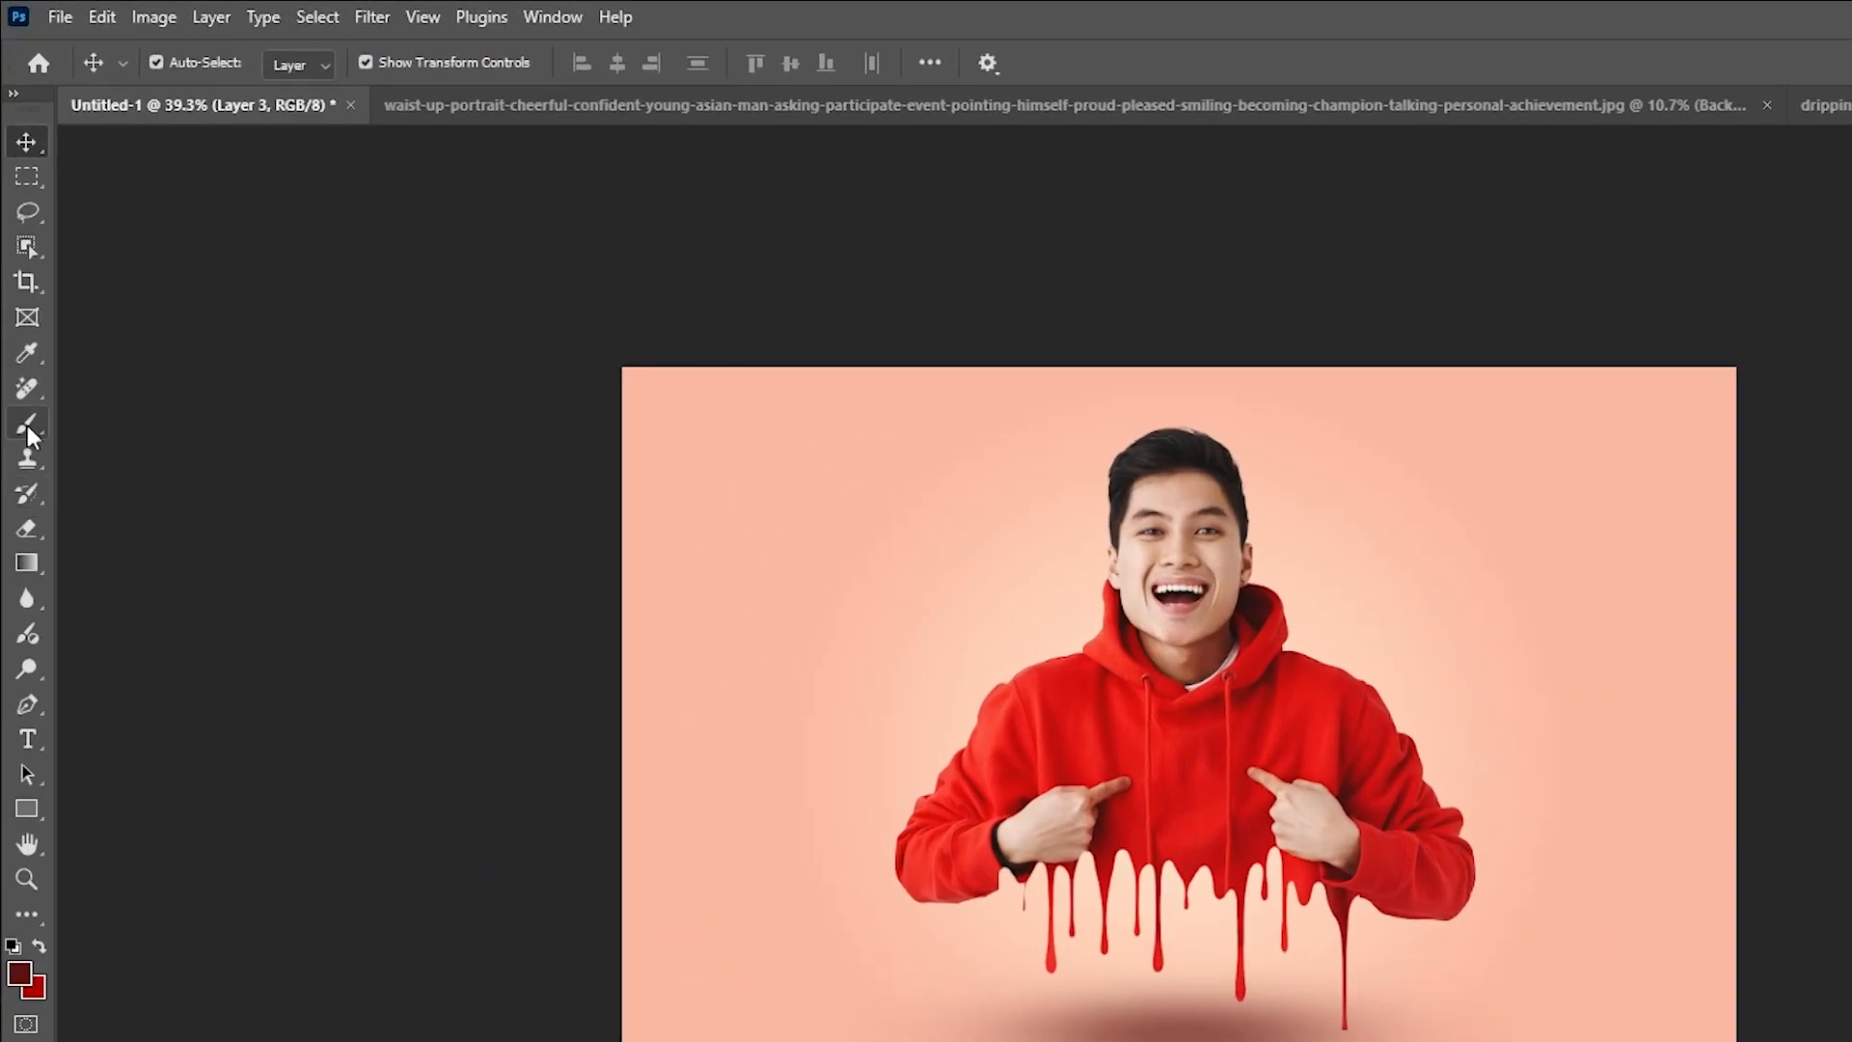
Choose the 504 px splatter brush from the splatter_photoshop_brushes_by_ofthecrucified_d5qhbg6 set for the Brush tool.
click(27, 425)
click(196, 64)
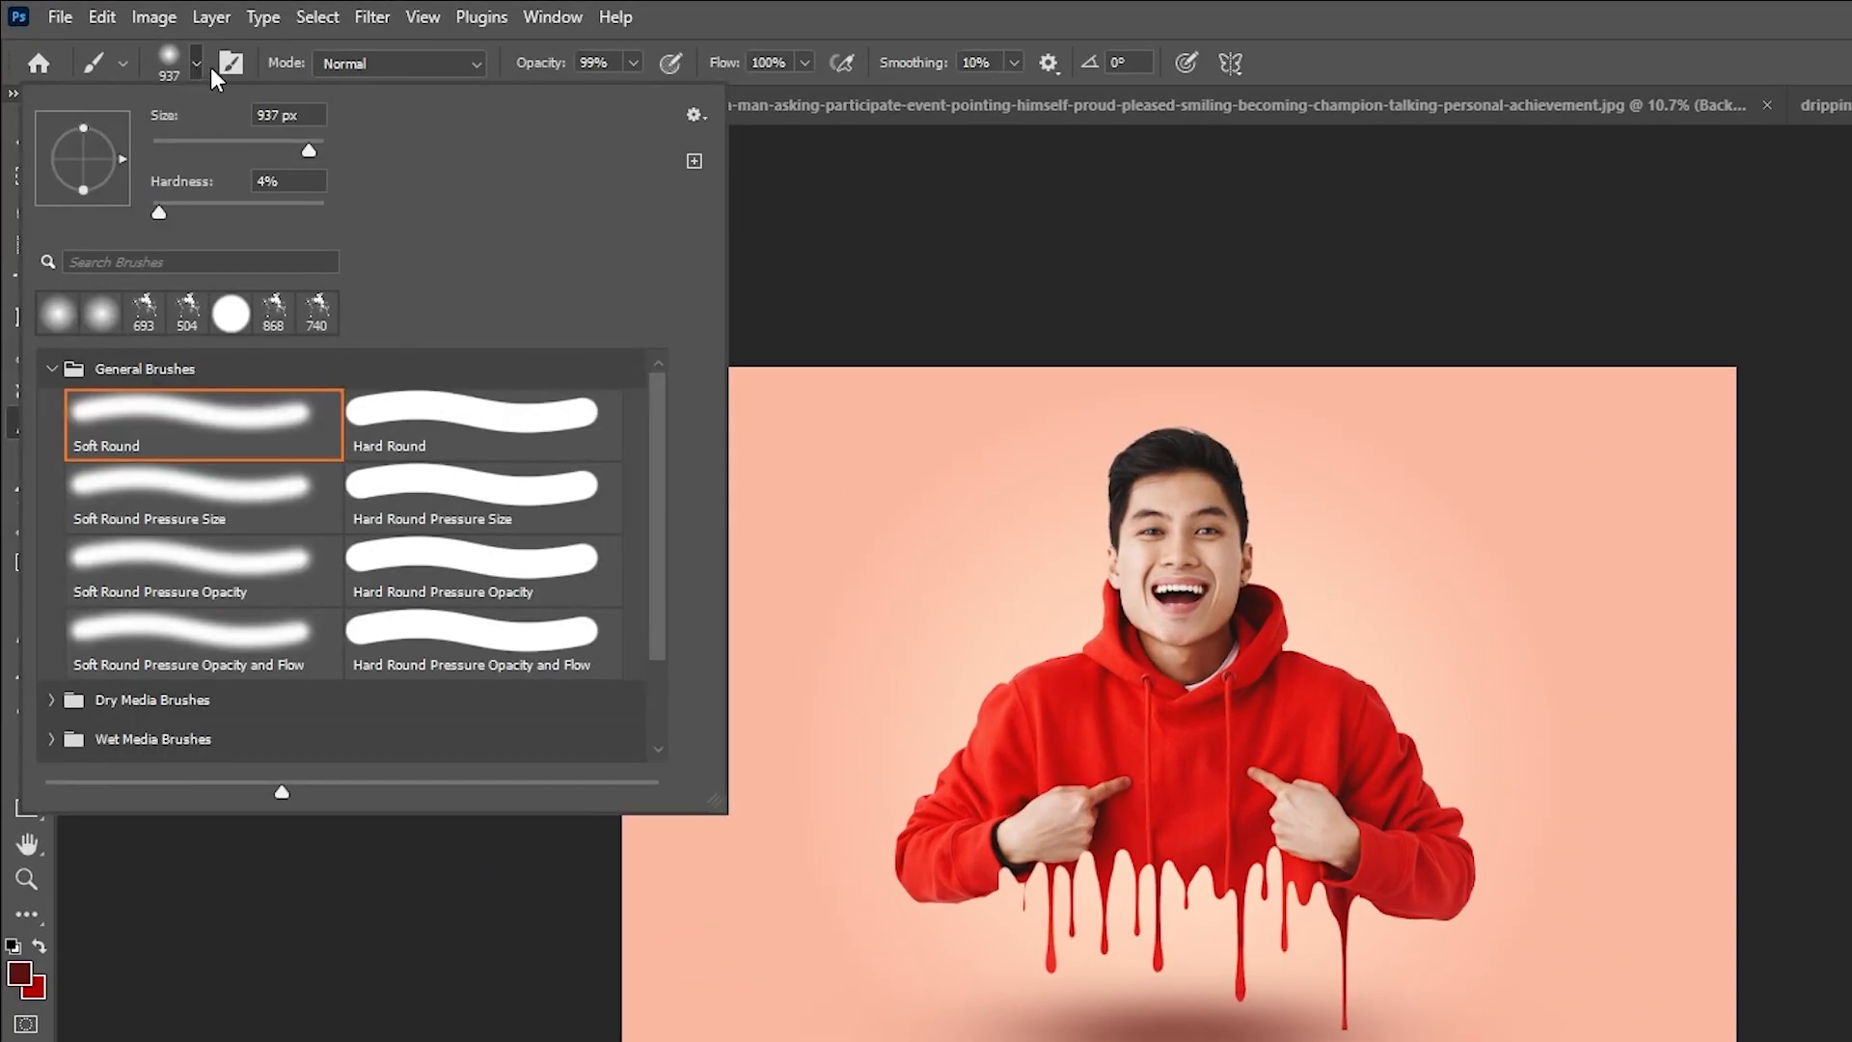
click(52, 370)
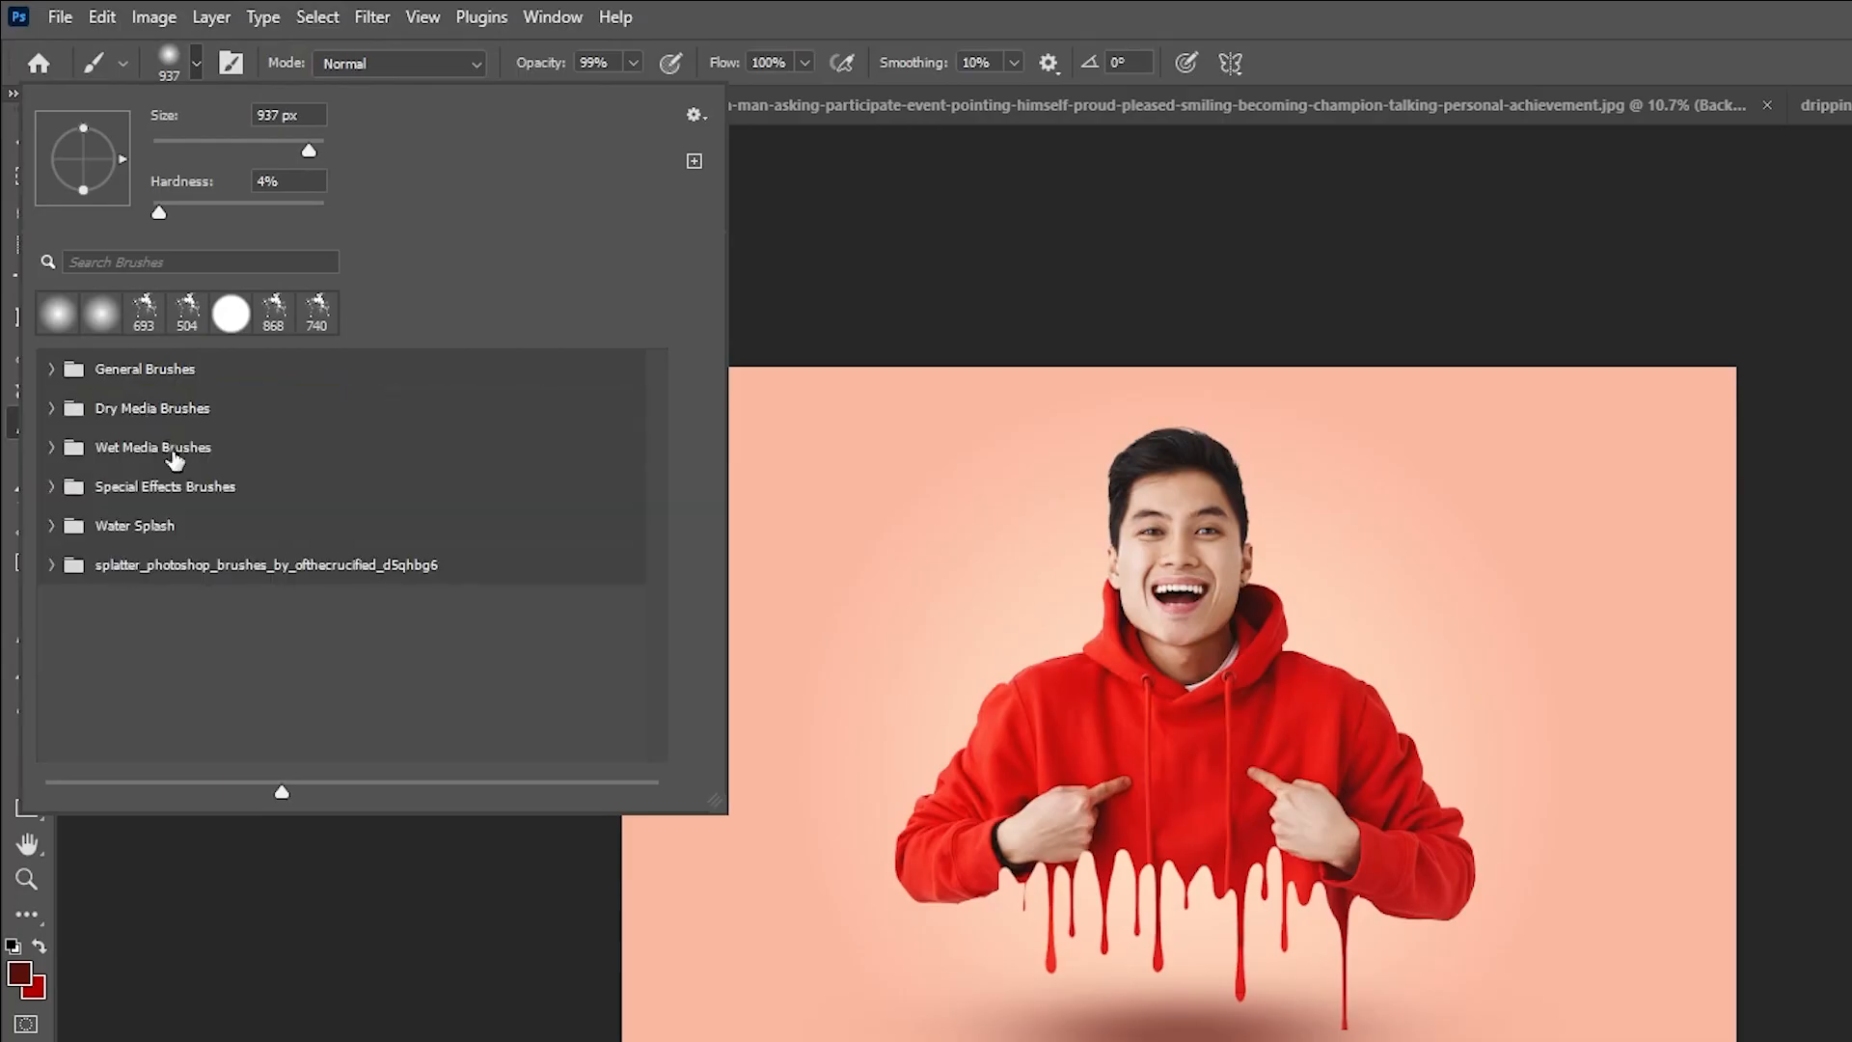
click(50, 565)
scroll(446, 711, down, 2)
click(446, 620)
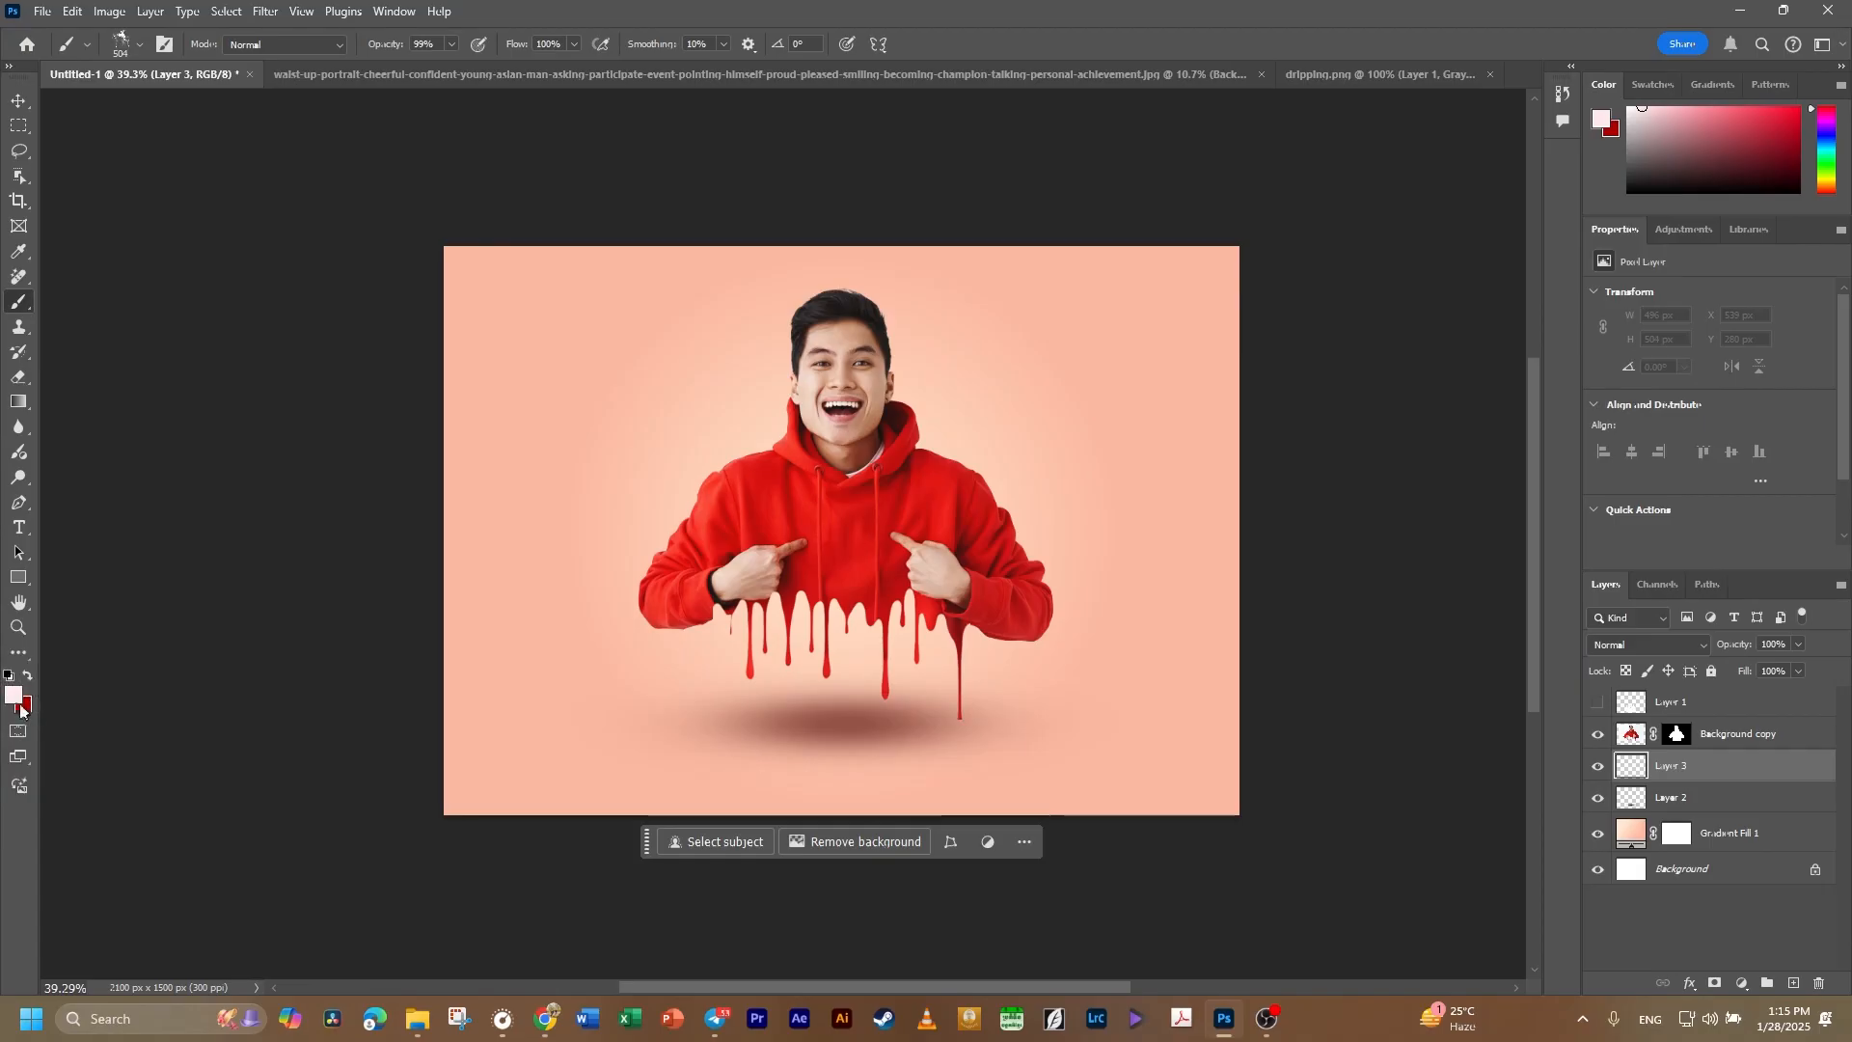
Set the foreground color to the hoodie's red, e81e18, by sampling it from the image.
click(17, 698)
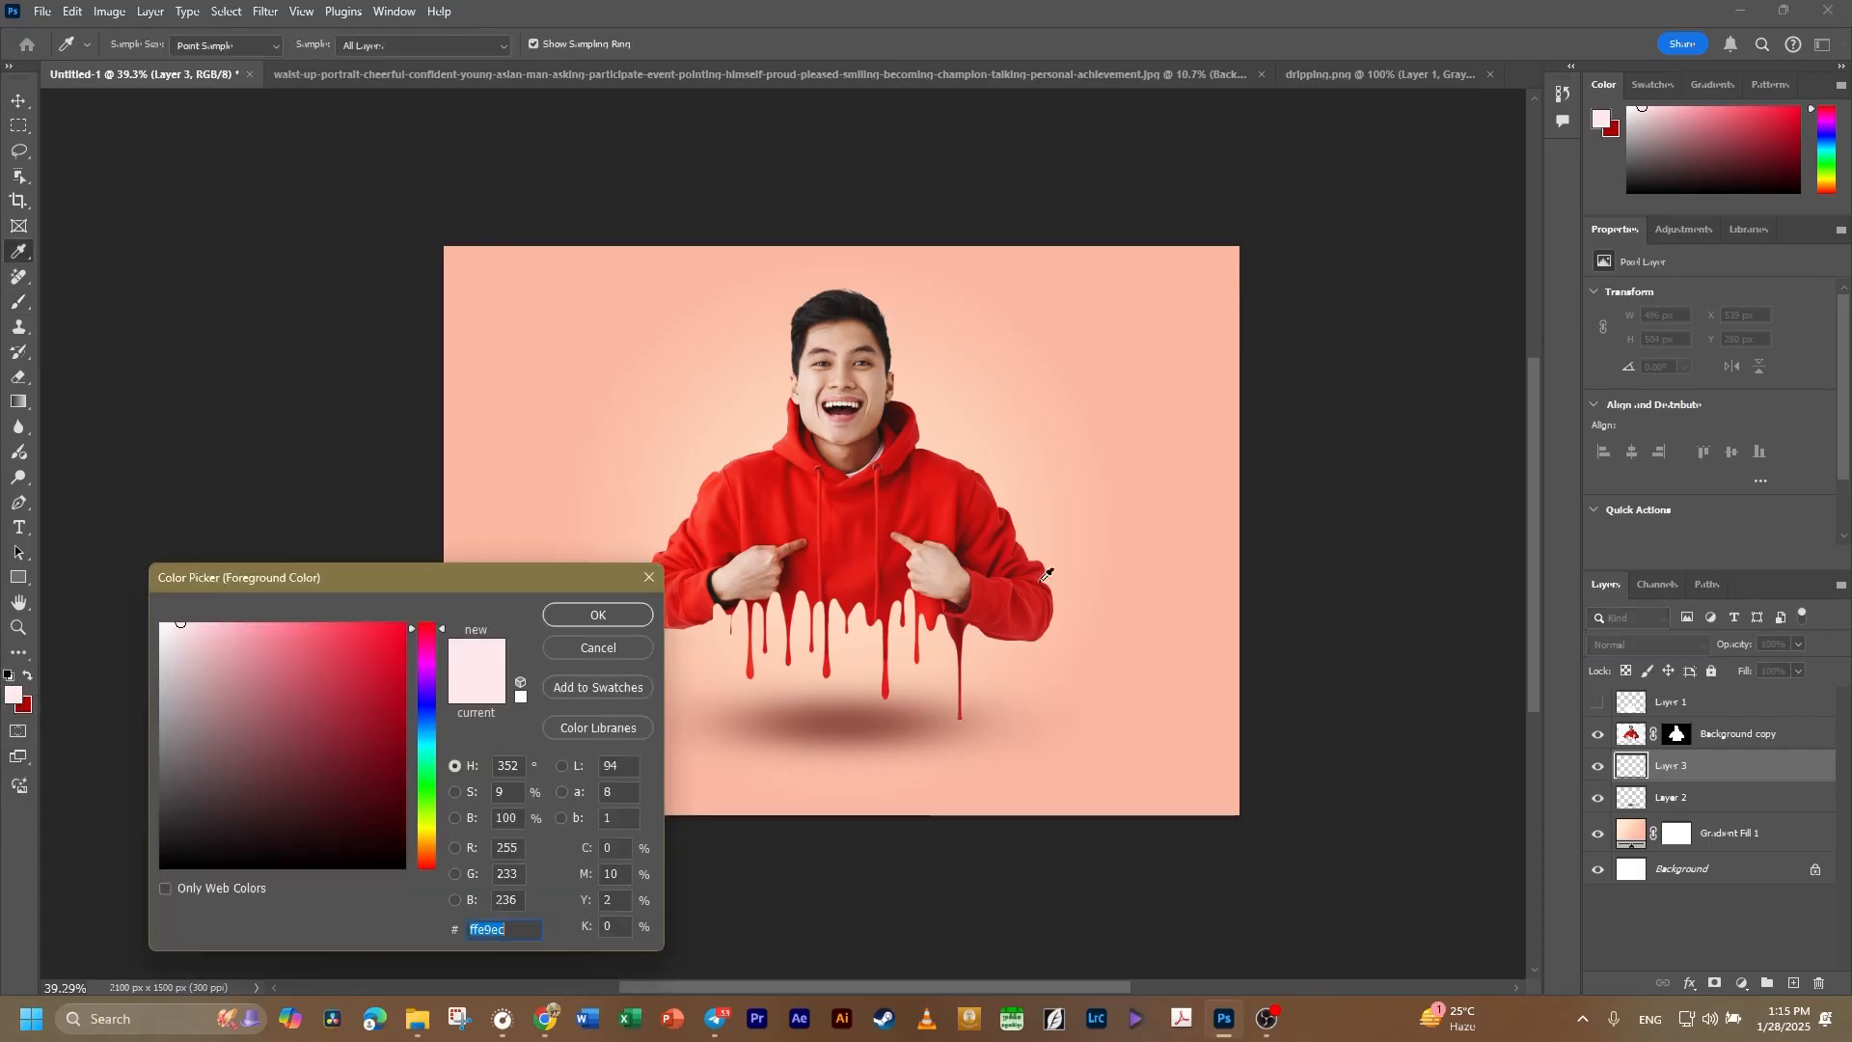
click(943, 504)
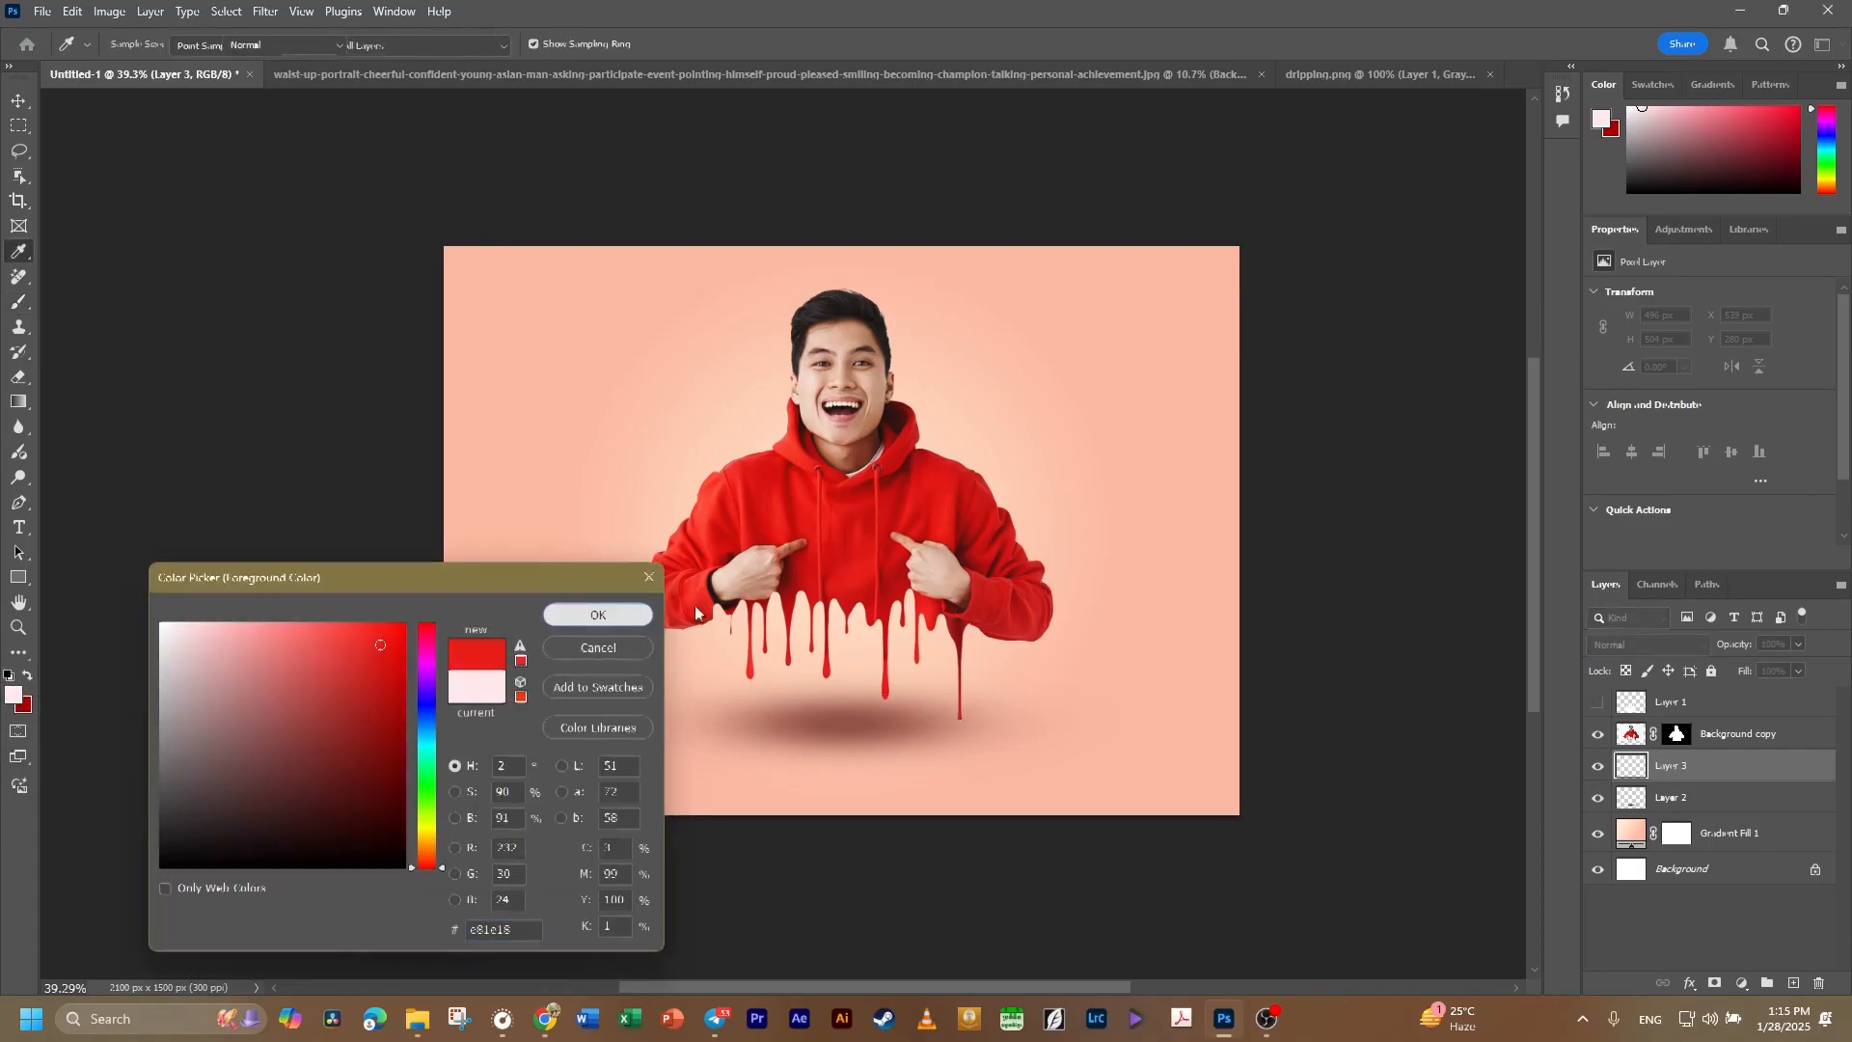
click(598, 614)
Stamp red splatters on both sides of the man's head on Layer 3, then deselect the layers.
click(765, 417)
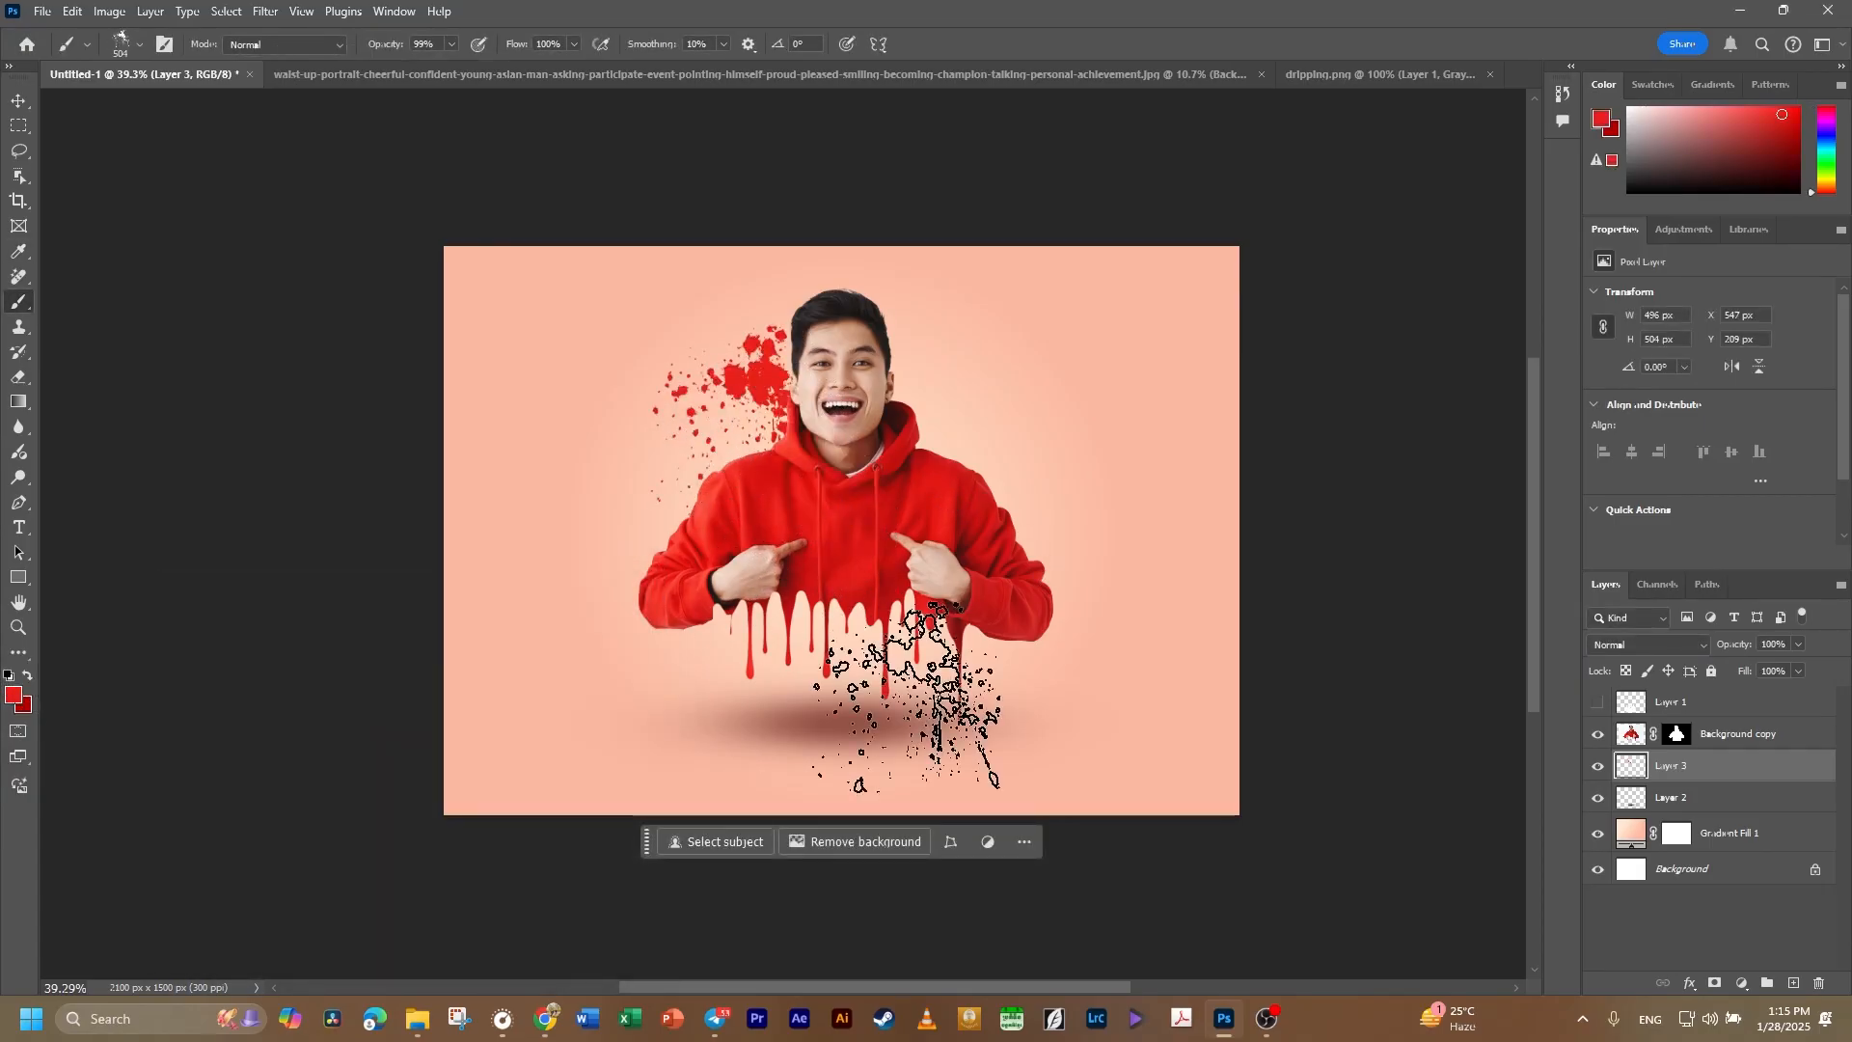
click(880, 409)
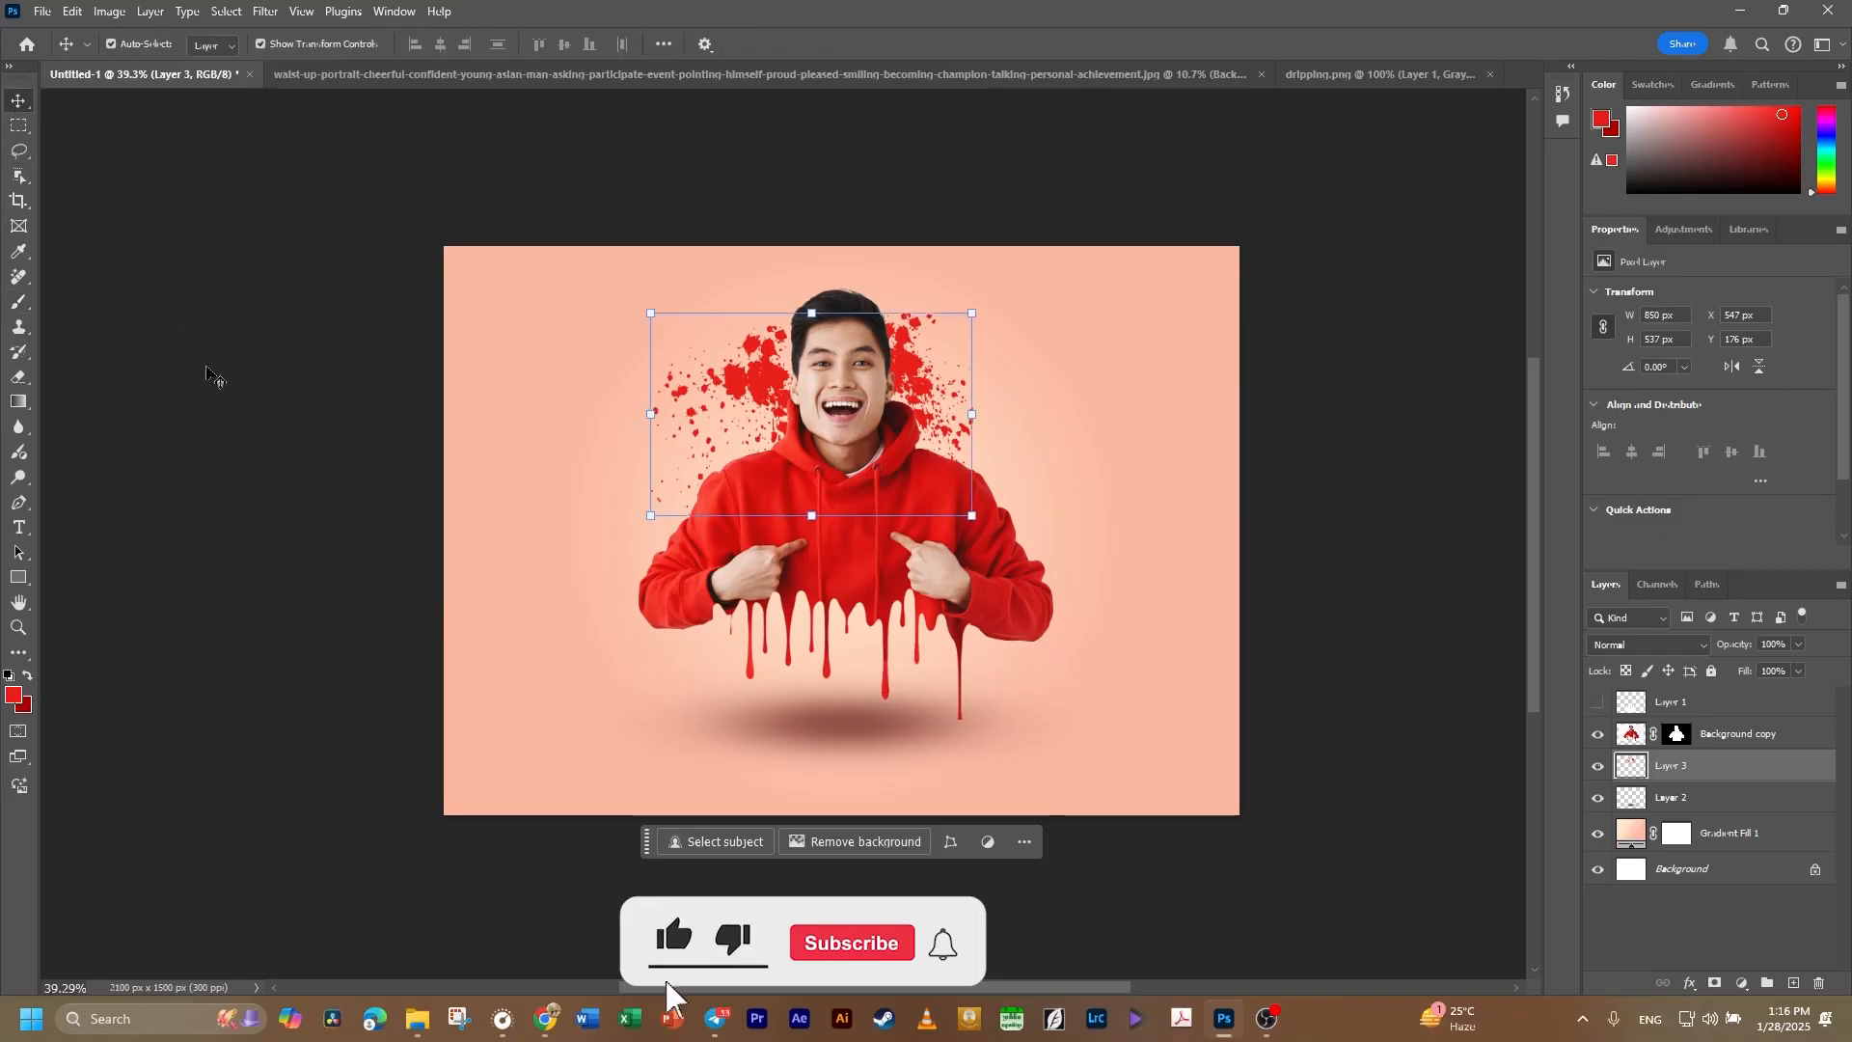
click(208, 371)
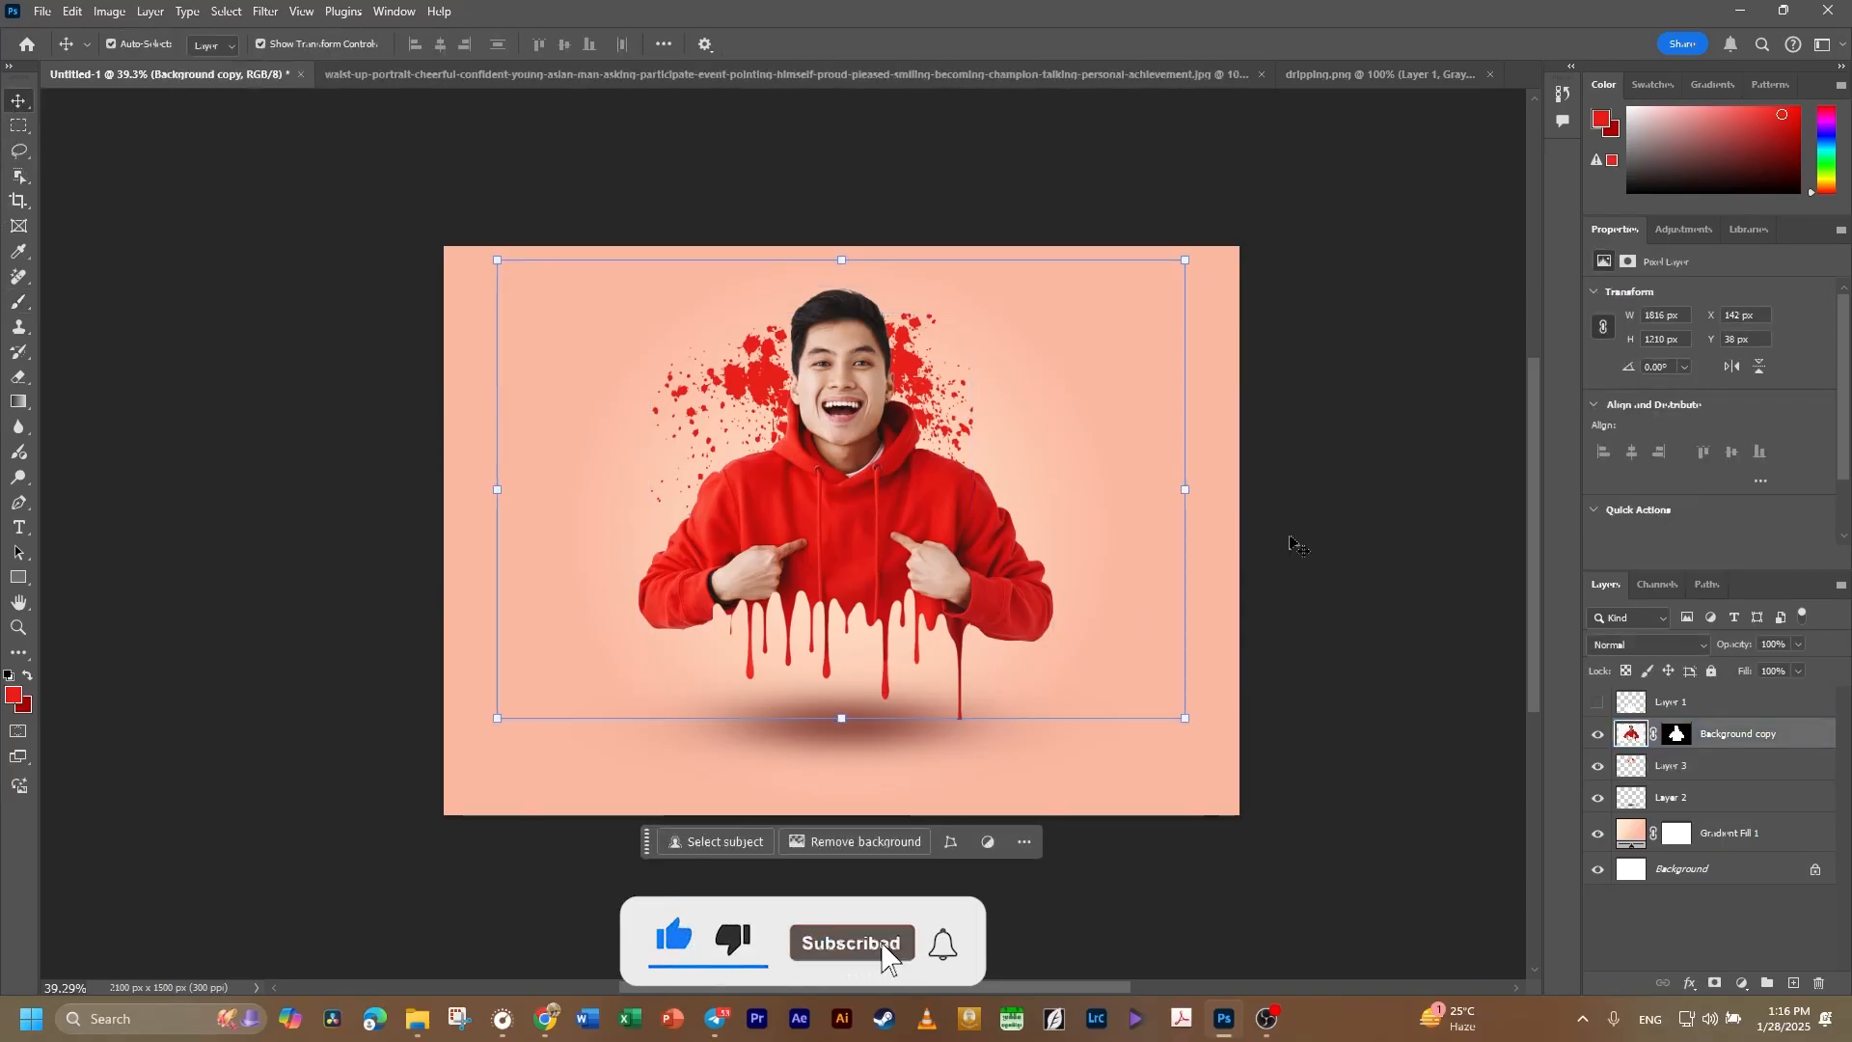
click(1348, 507)
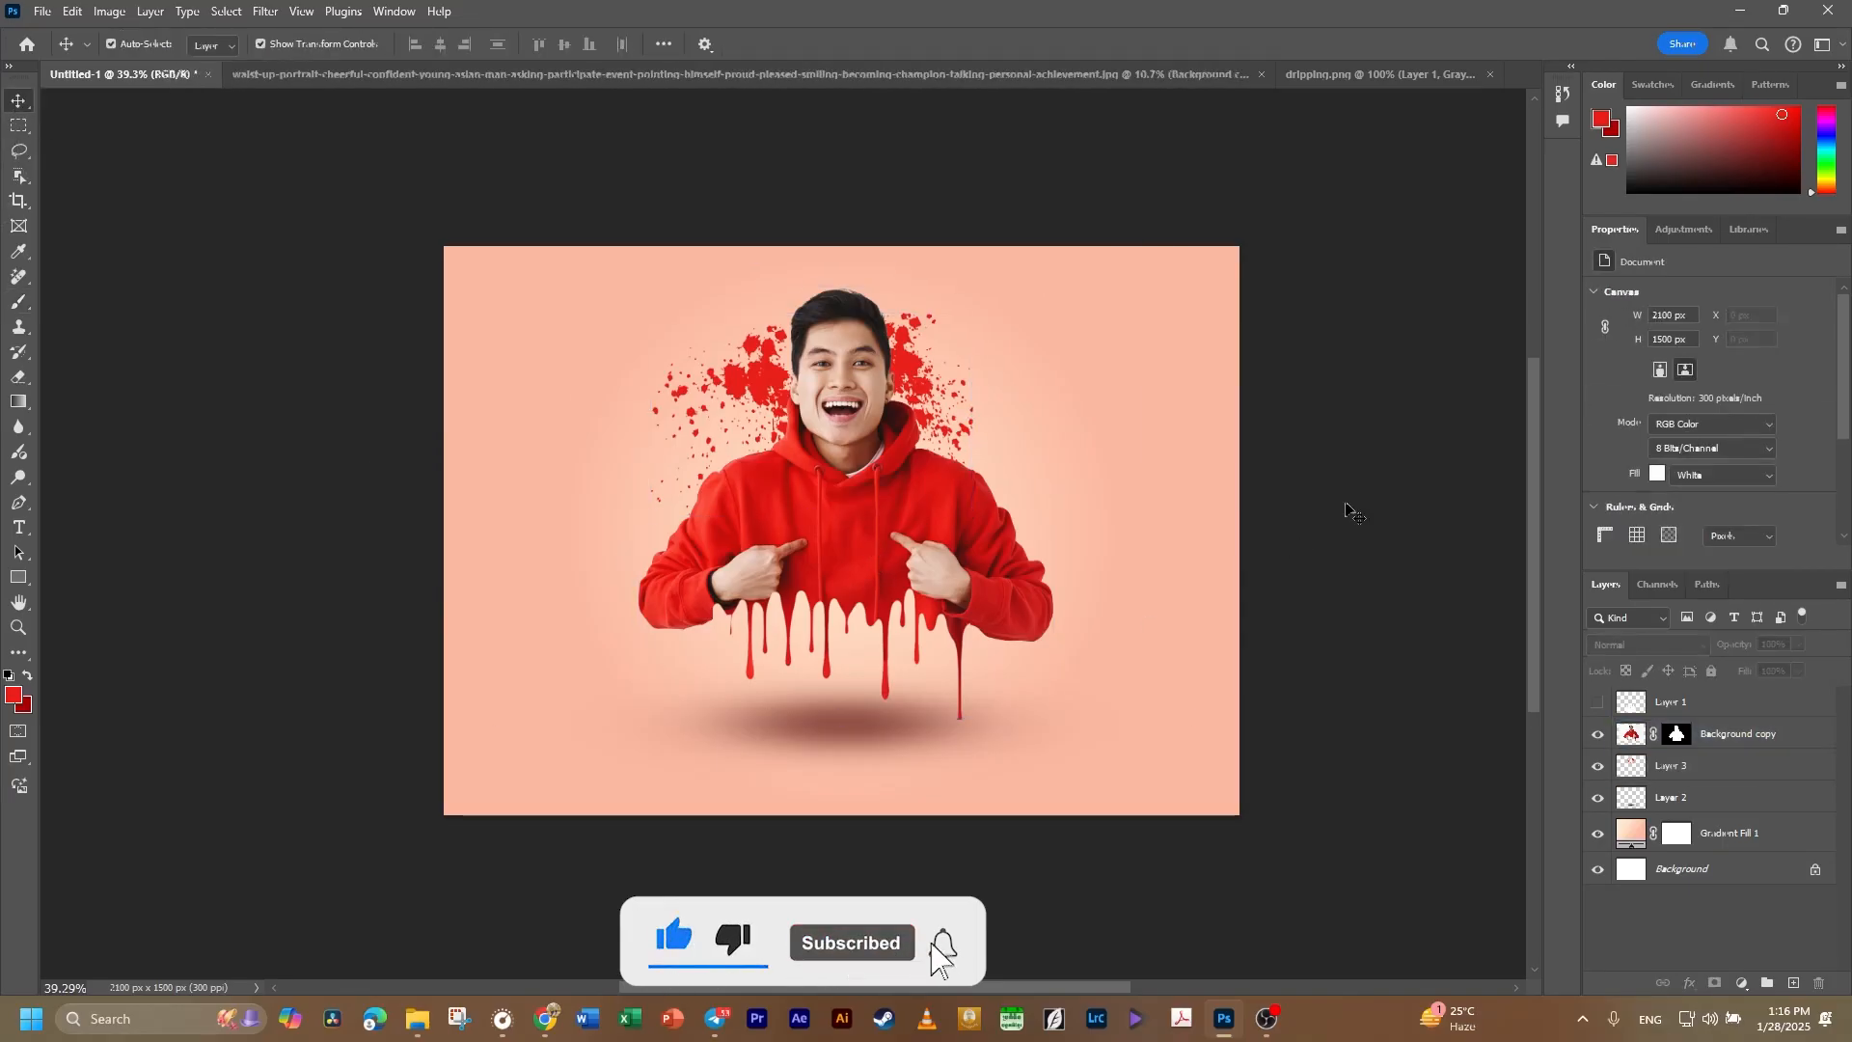
Add a Drop Shadow effect to the Background copy layer, keeping the man visible beside the layer style settings.
click(765, 645)
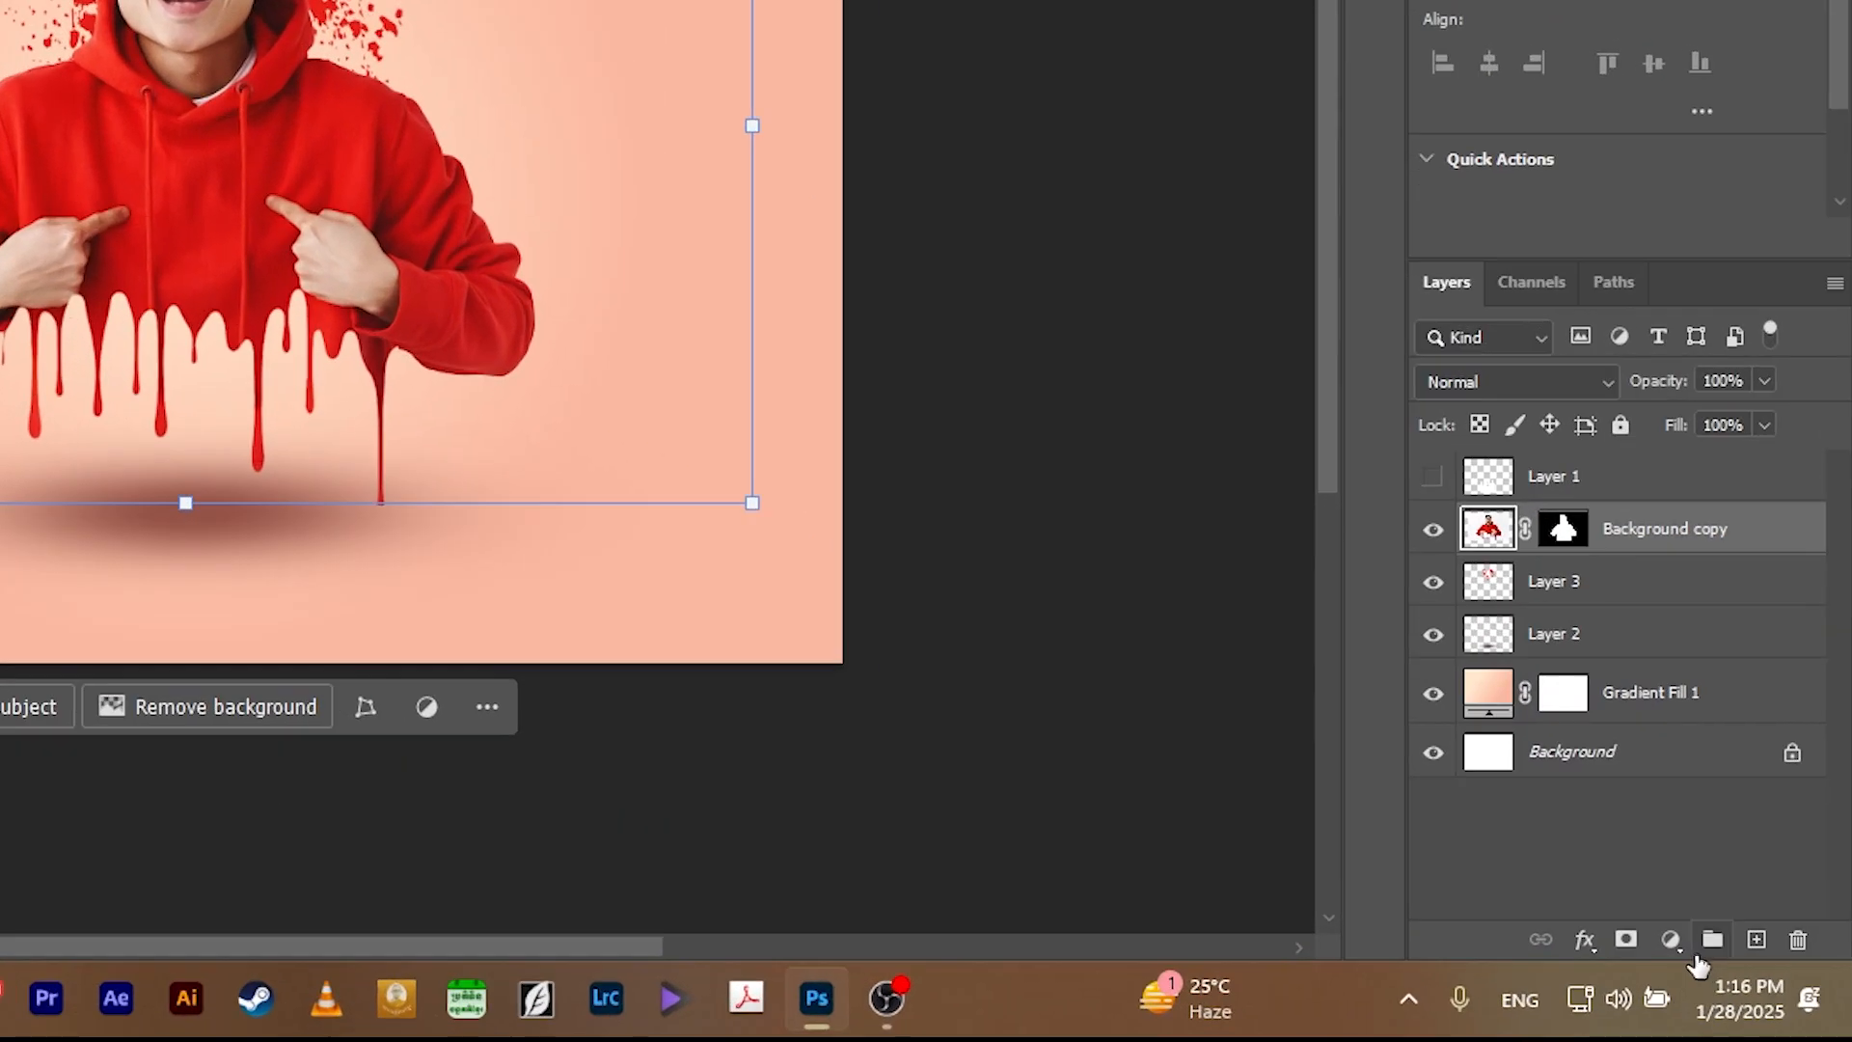
click(1587, 943)
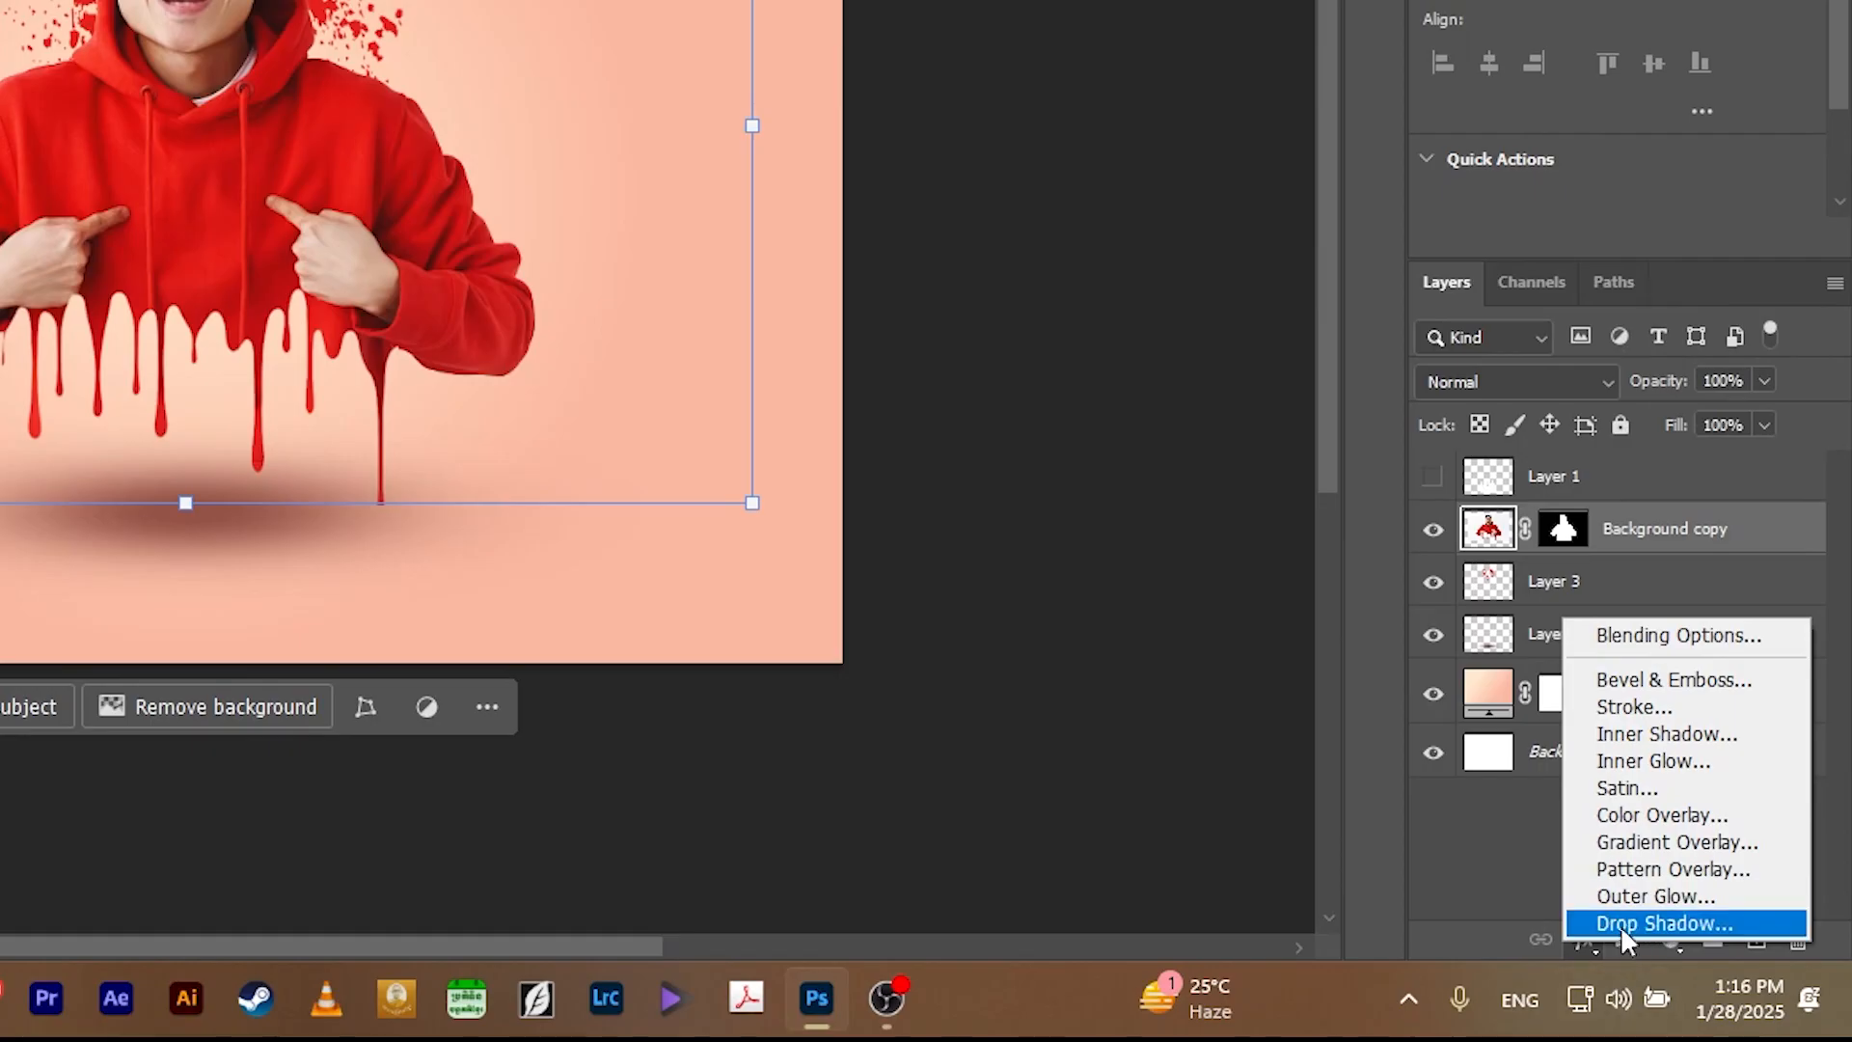
click(1619, 924)
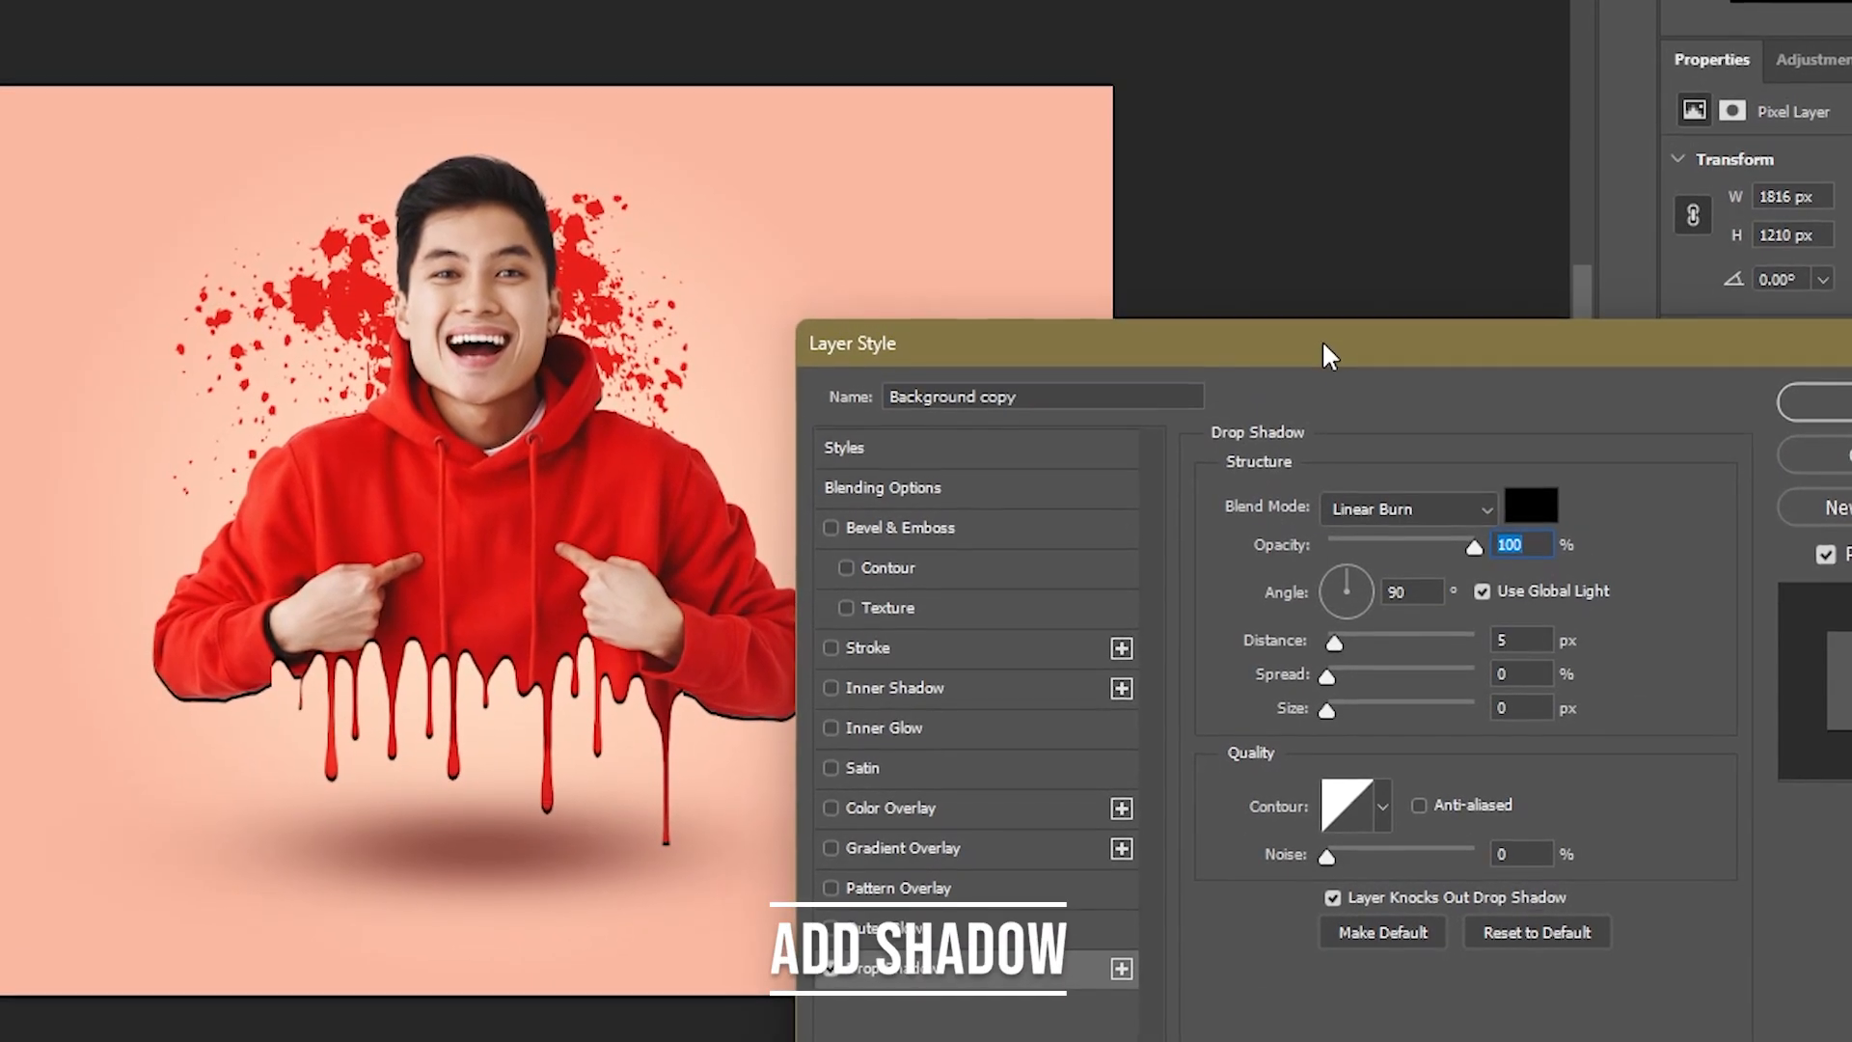
drag(1323, 345, 1199, 194)
Try the Multiply blend mode for the drop shadow.
click(1367, 353)
click(1368, 355)
click(1368, 355)
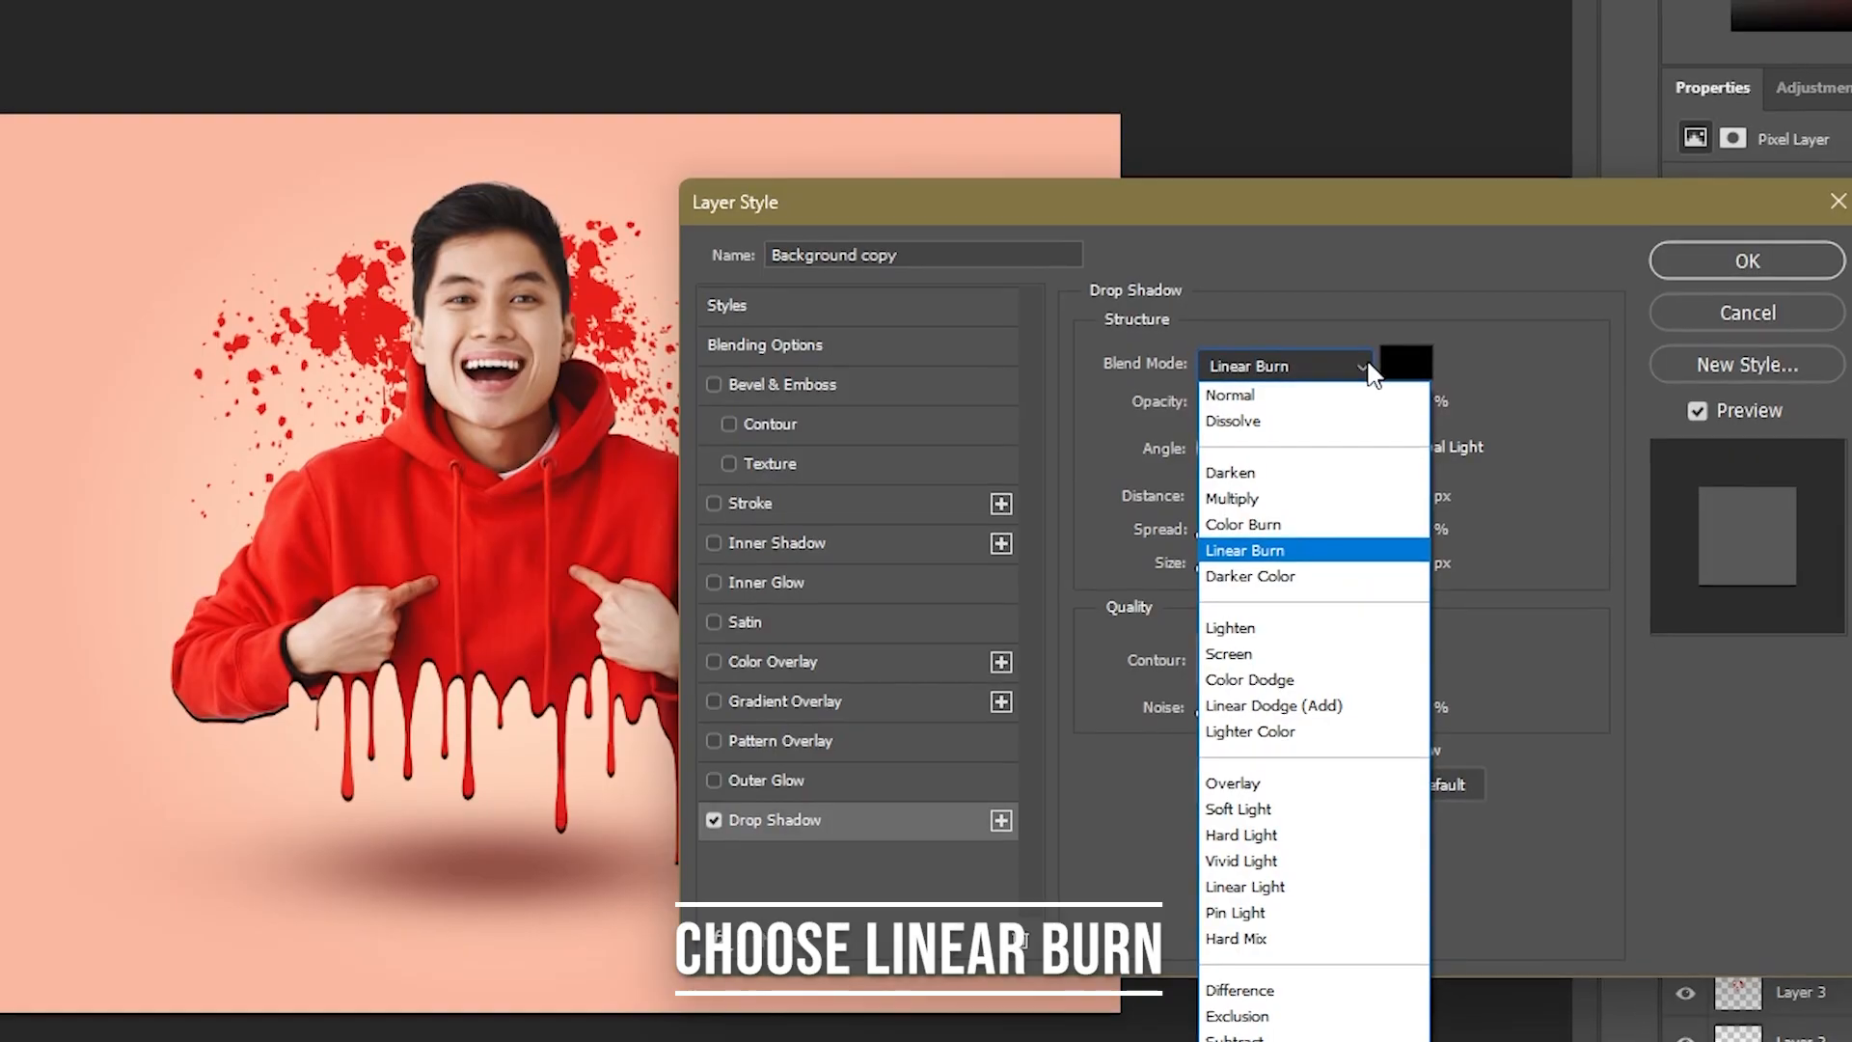
click(1254, 497)
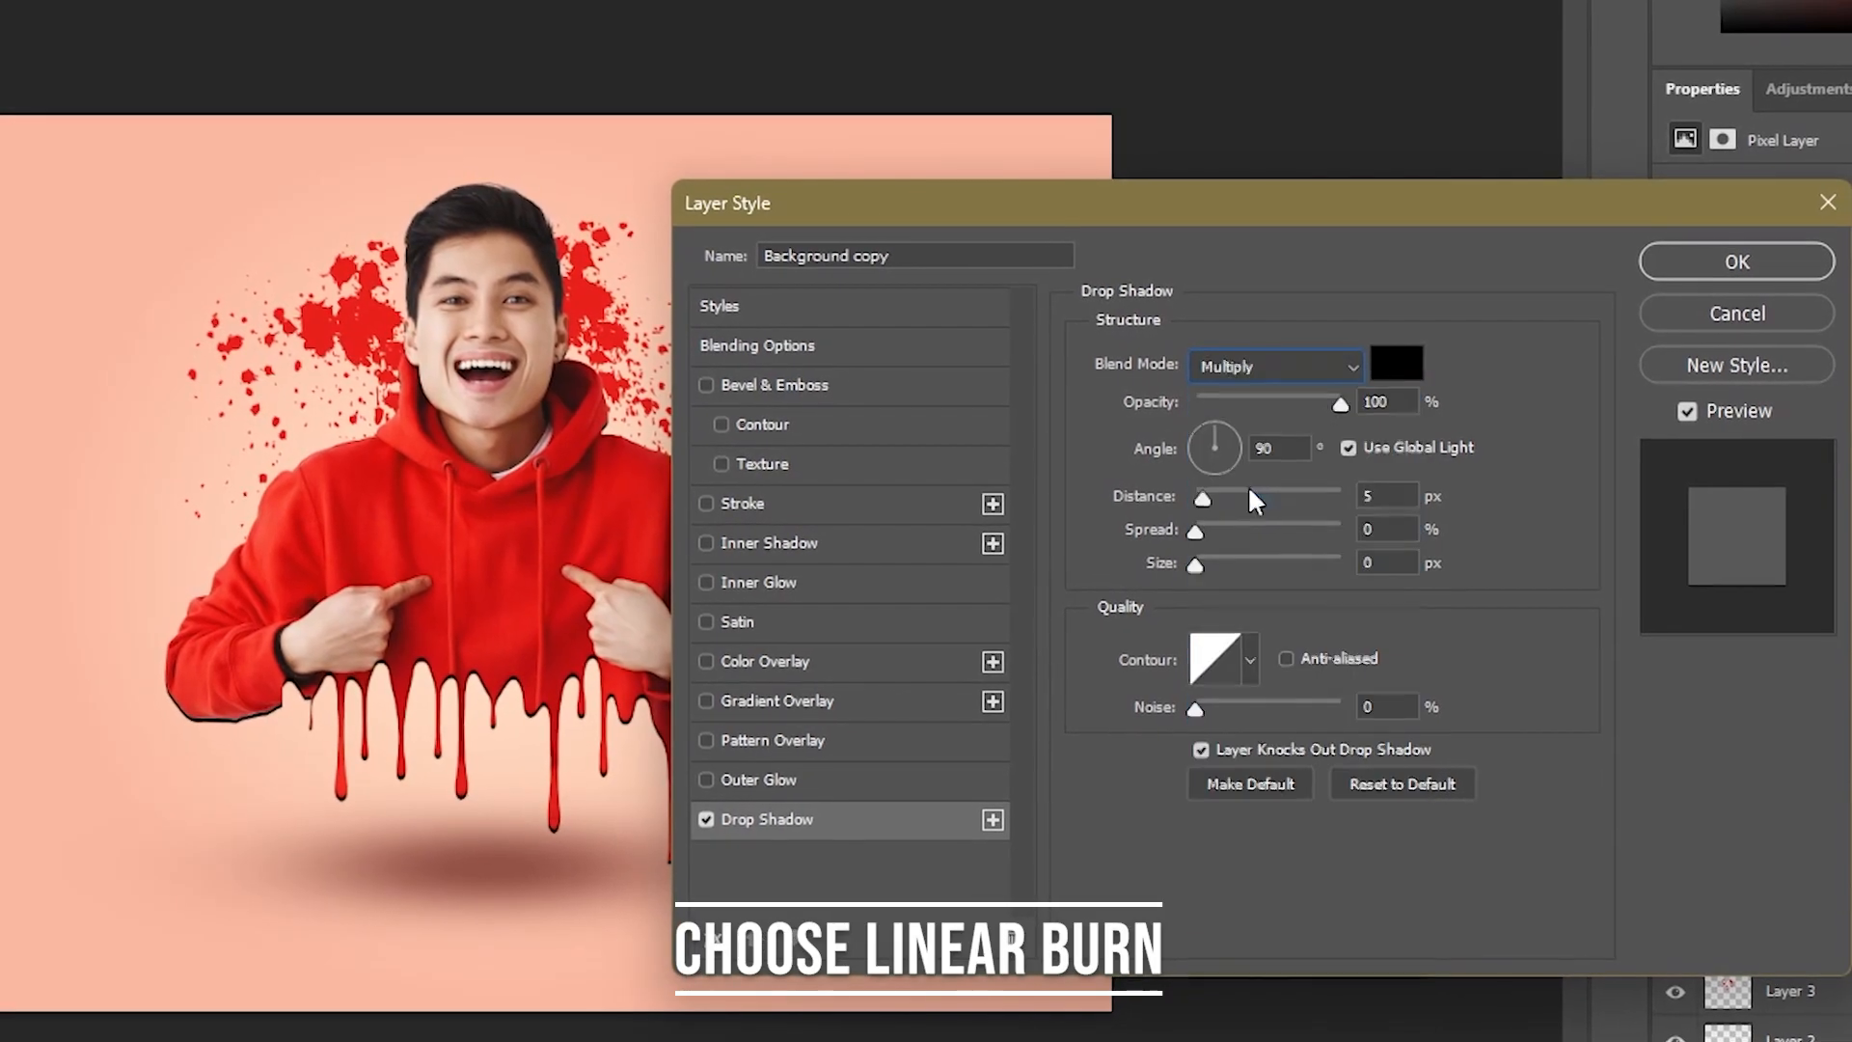
Set the drop shadow's blend mode to Linear Burn and apply the layer style.
click(1330, 369)
click(1251, 546)
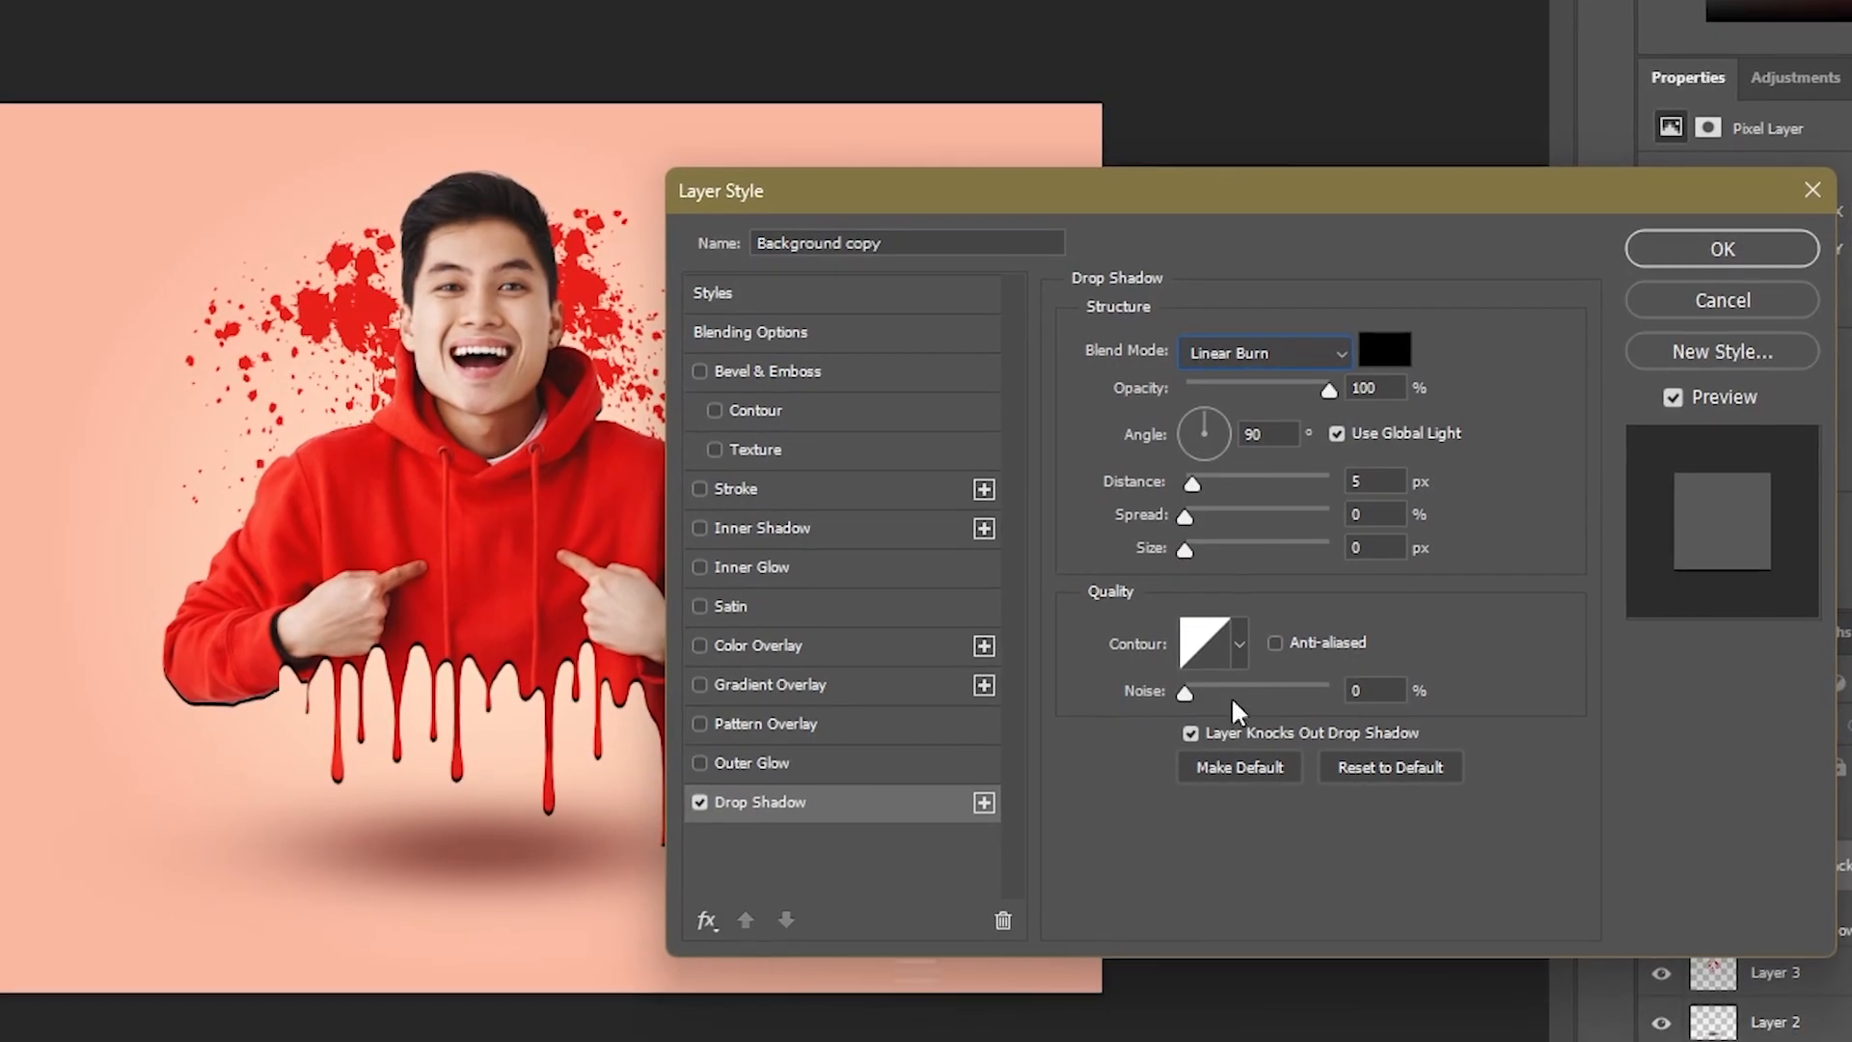
click(1773, 249)
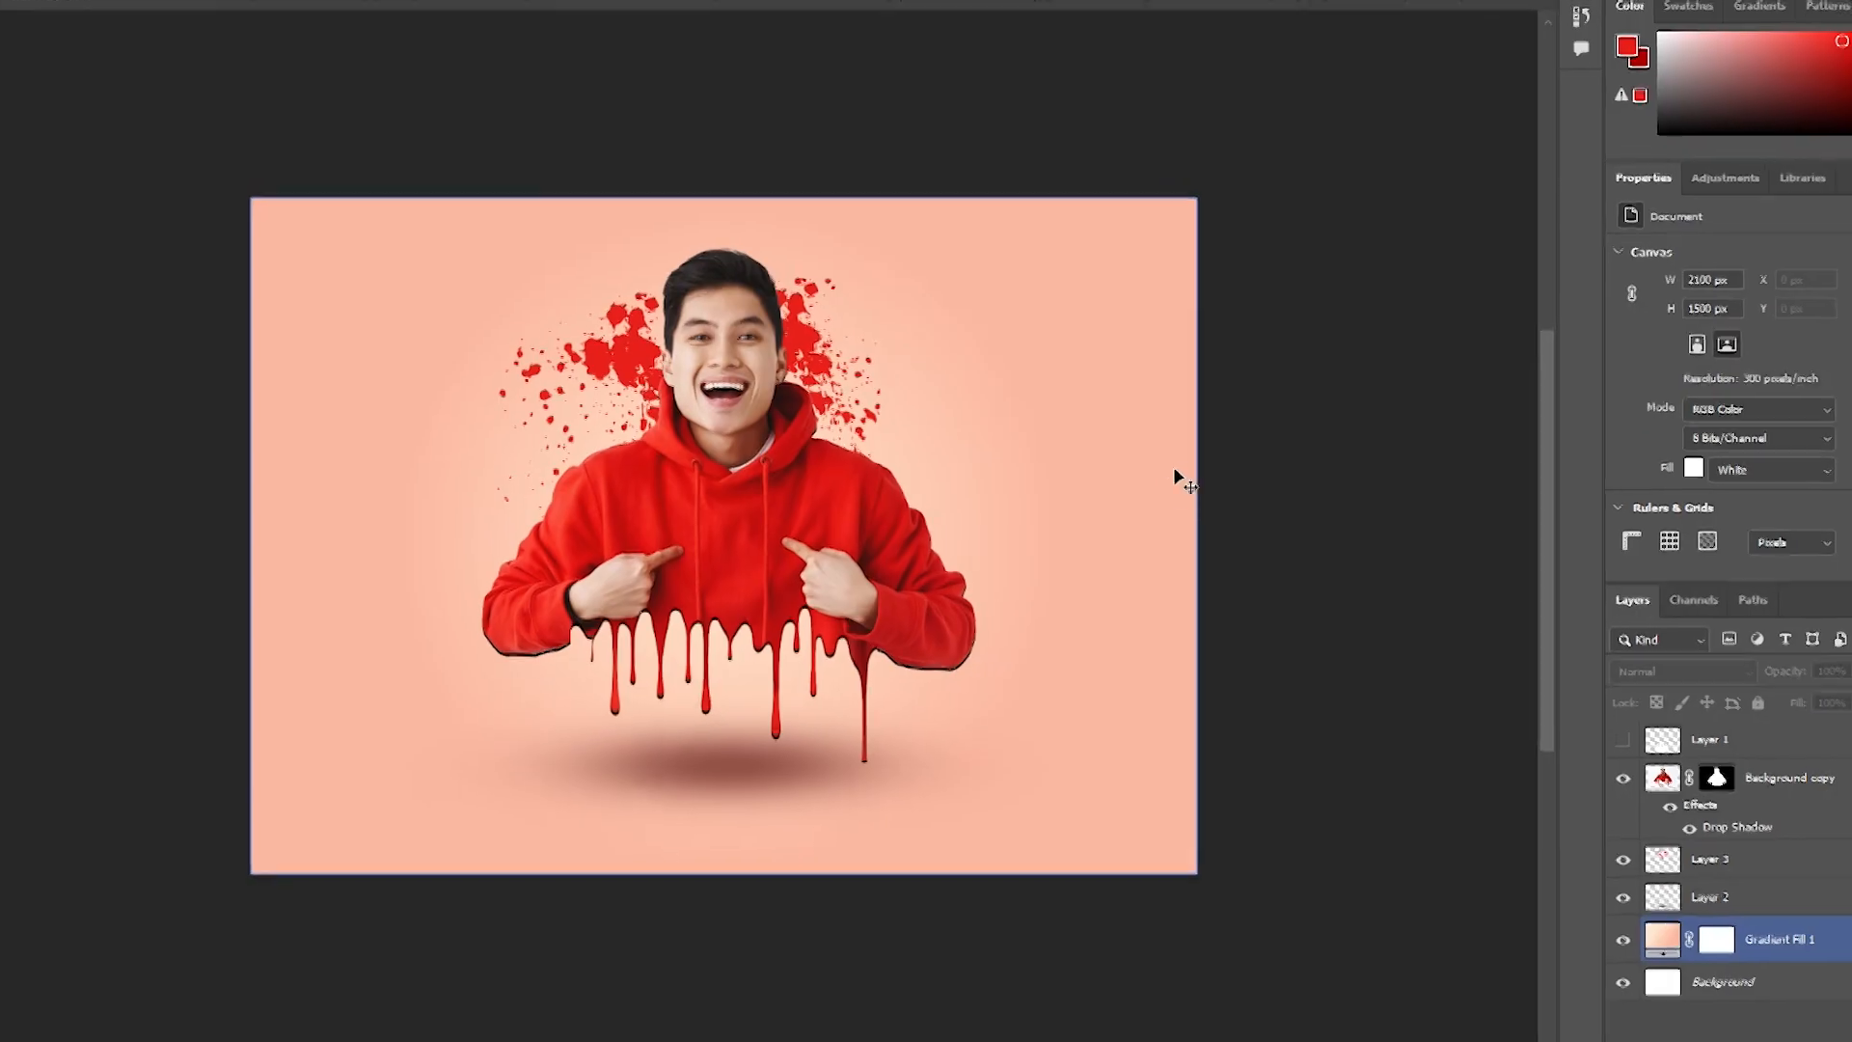